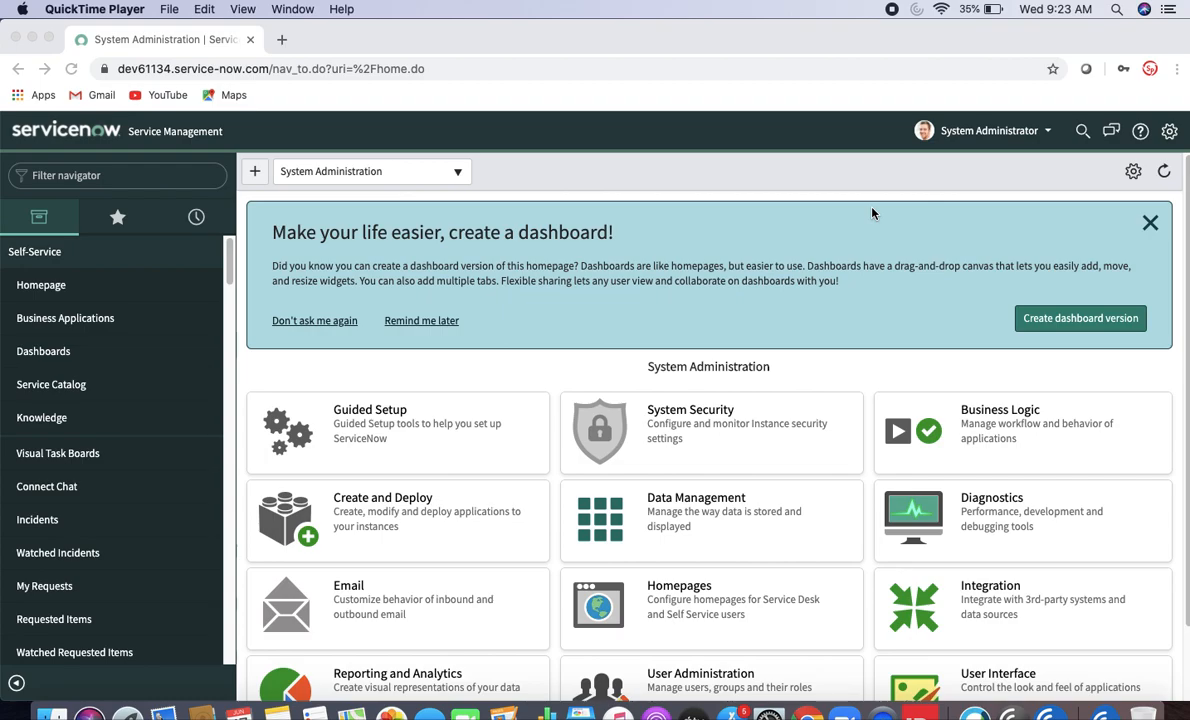
- Filter the navigator by 'notification' and scroll to System Notification > Email > Notifications
click(149, 176)
click(149, 176)
text(notifi)
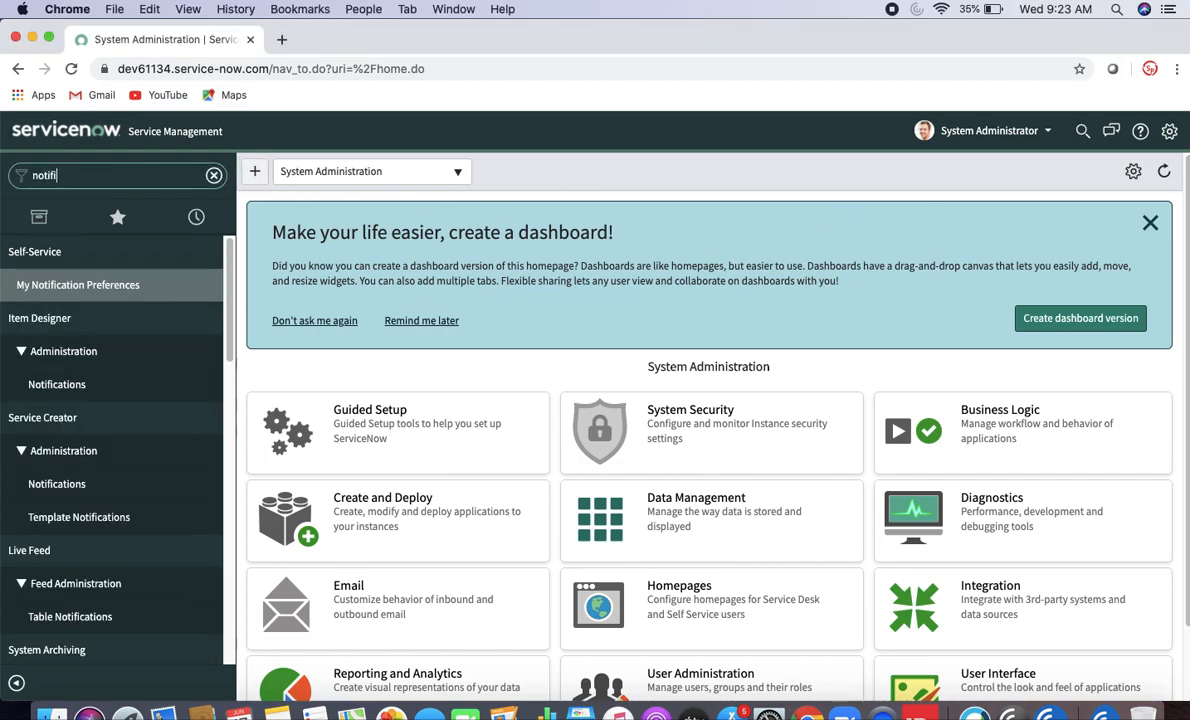
text(cation)
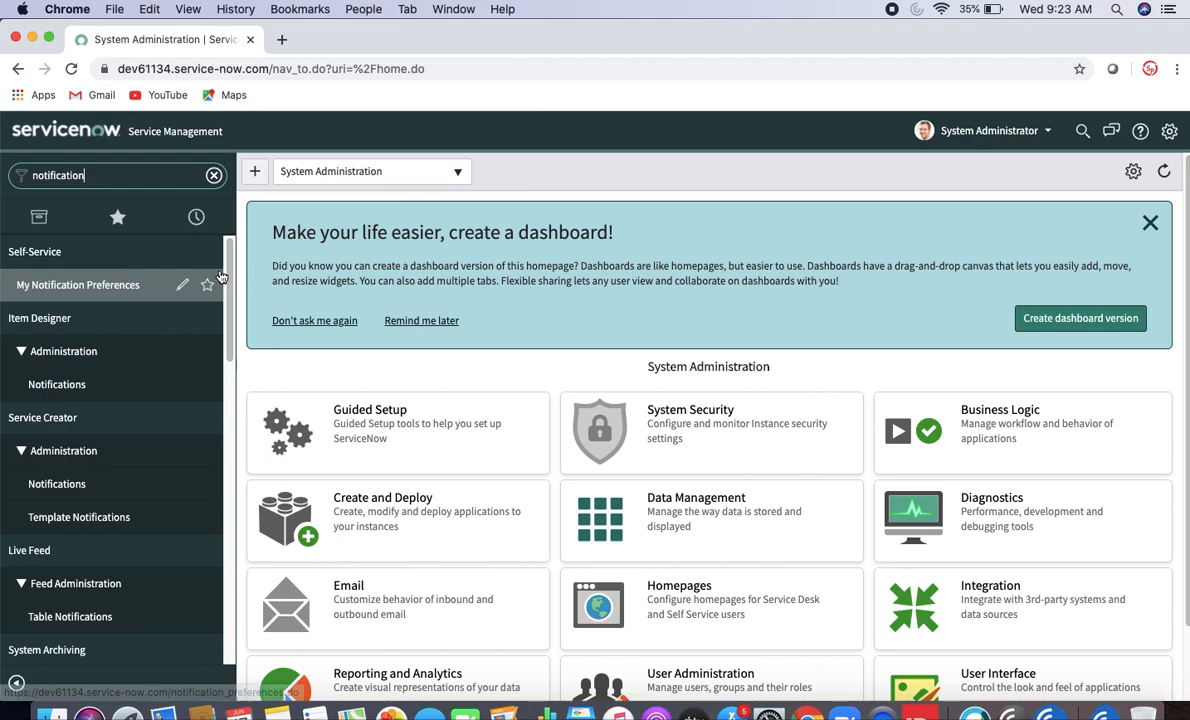
scroll(230, 377, down, 3)
scroll(228, 395, down, 3)
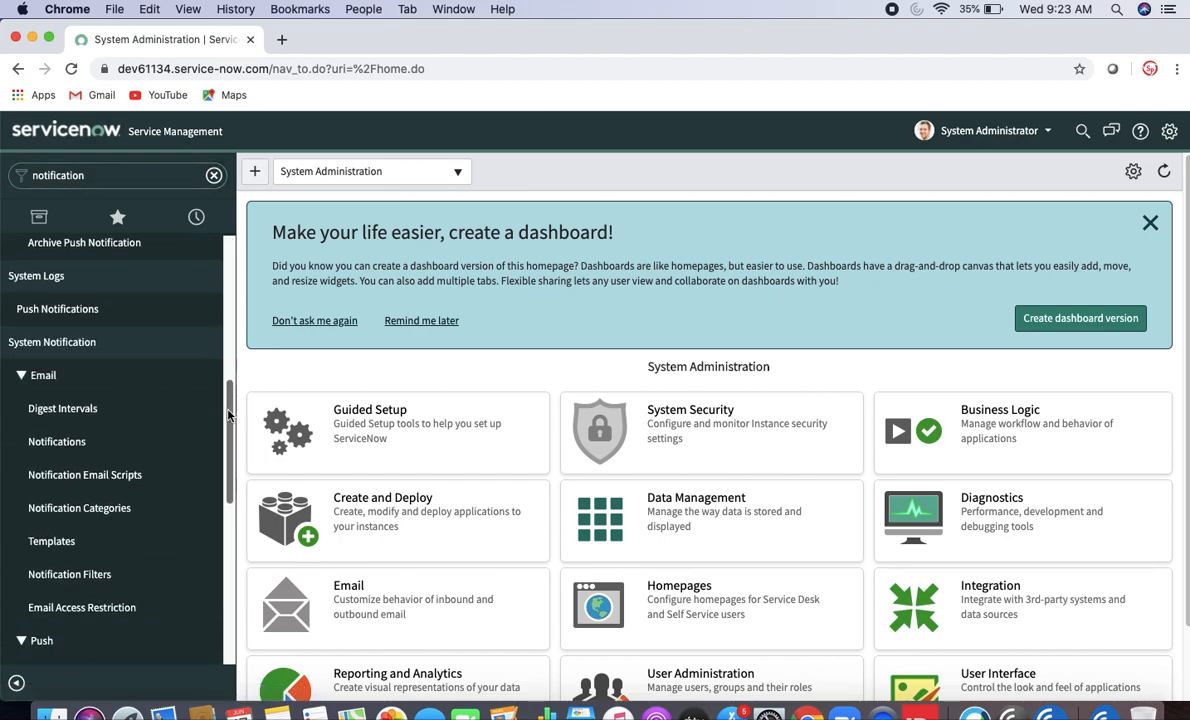
- Open the email Notifications list and start a blank new notification record
click(71, 437)
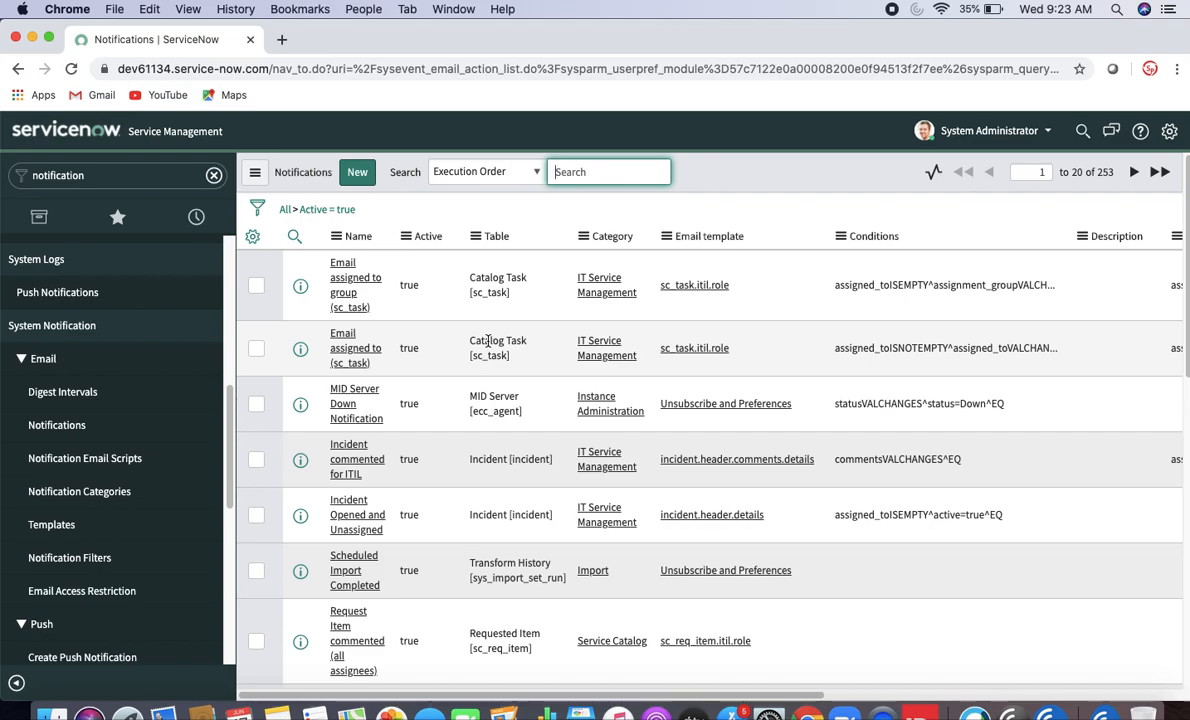
click(368, 183)
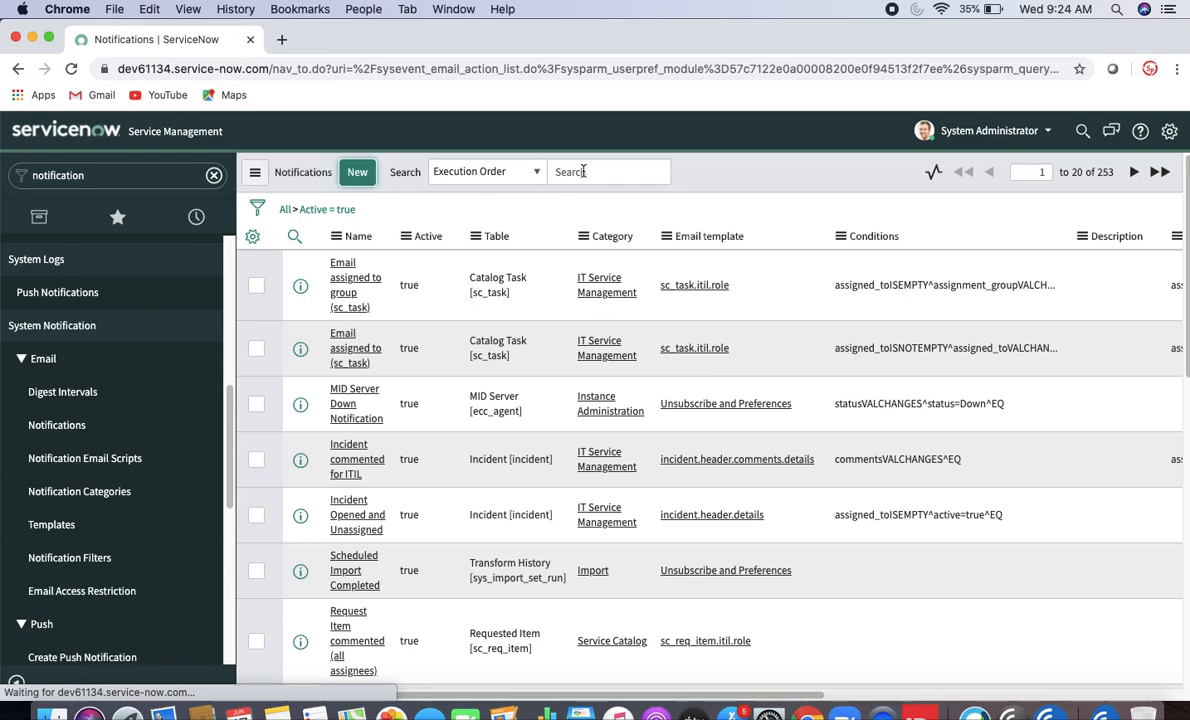
click(364, 176)
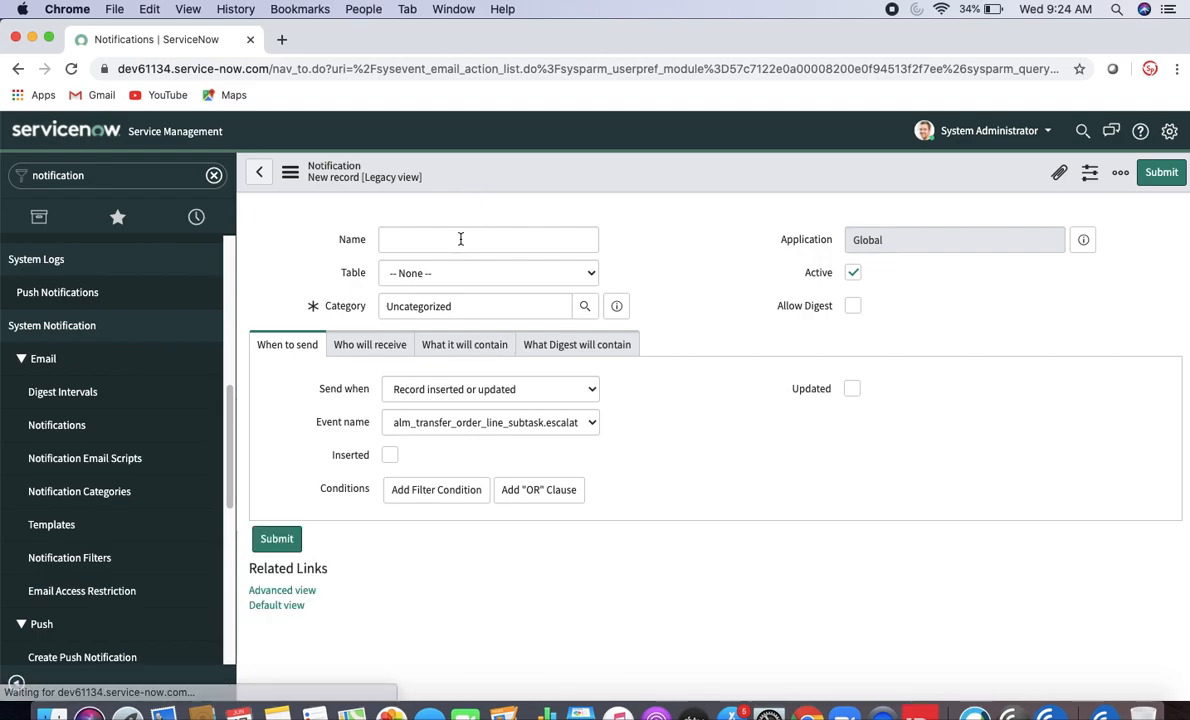
- Name the notification 'test notif1' and set its table to Incident [incident]
click(440, 341)
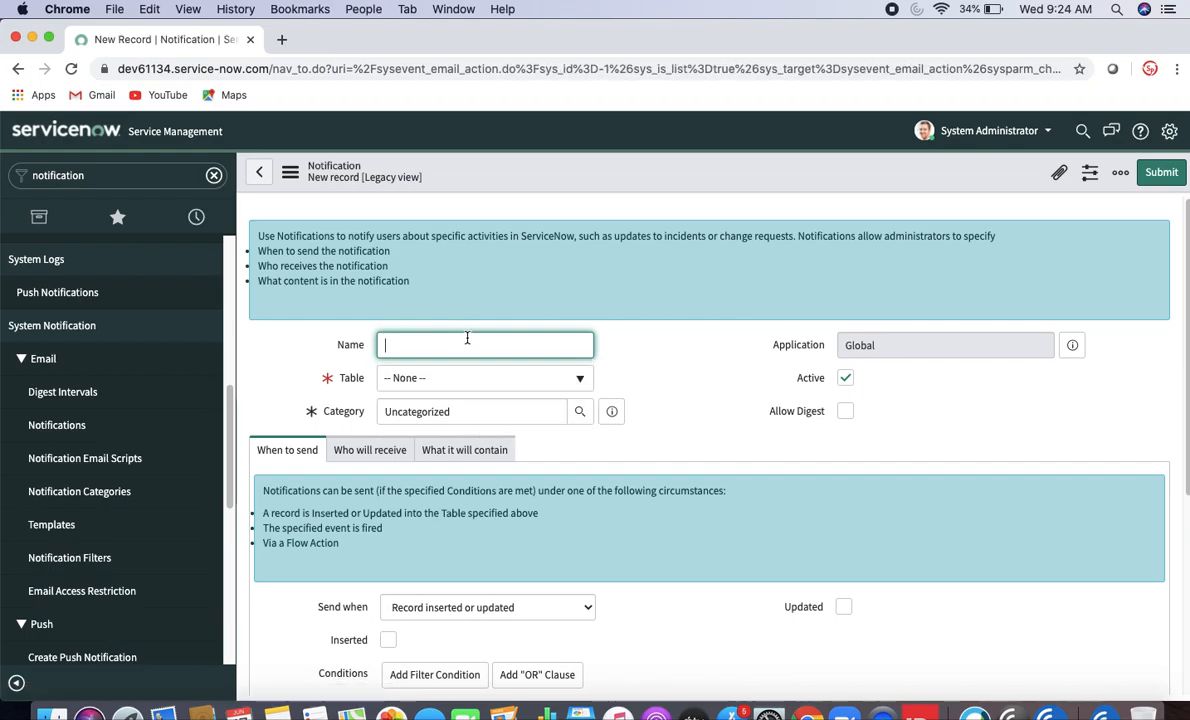
text(test notif1)
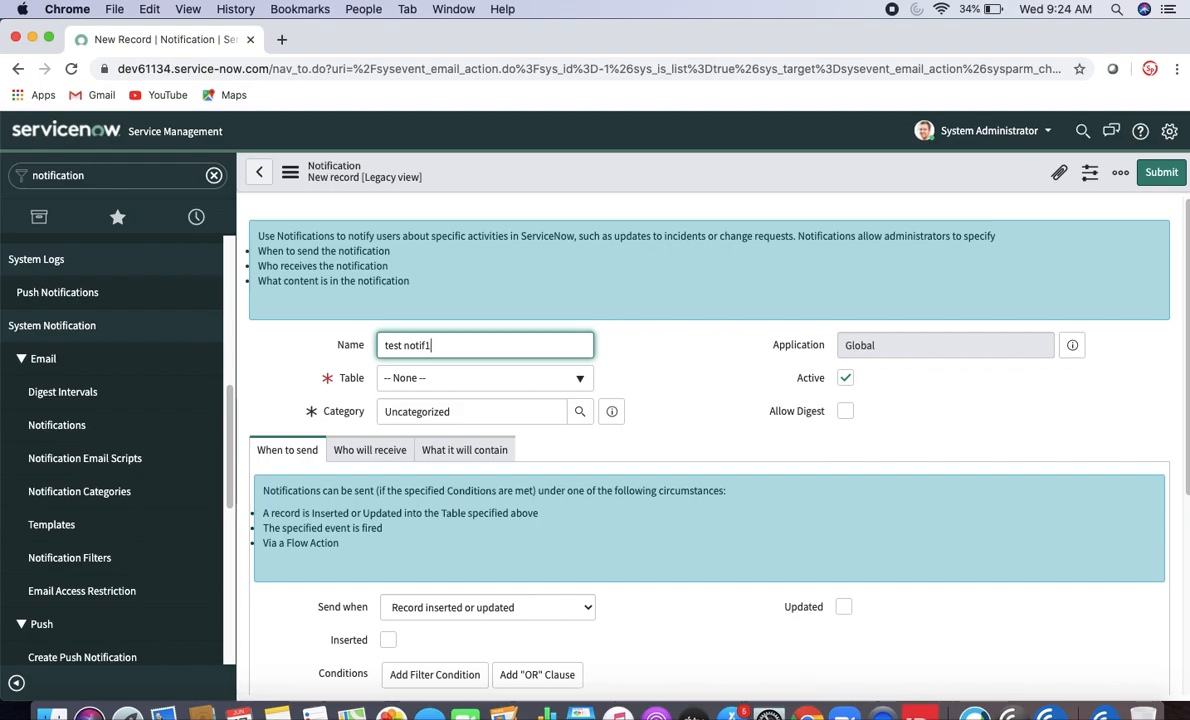
click(652, 356)
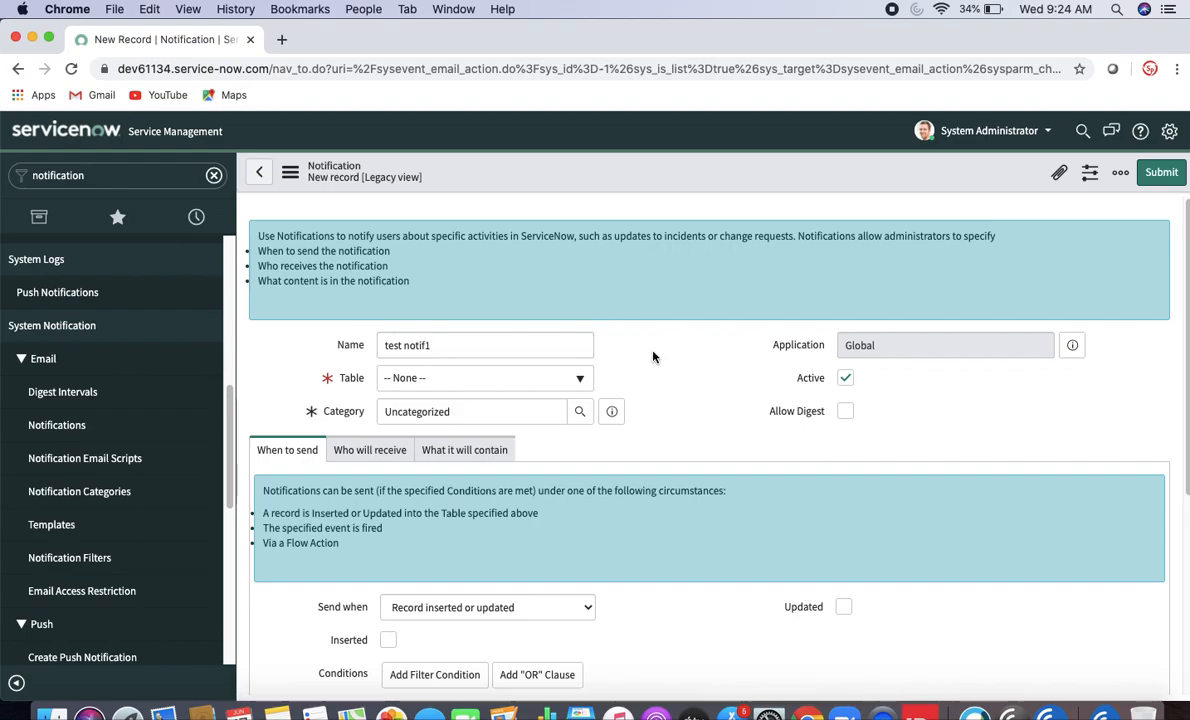
click(582, 388)
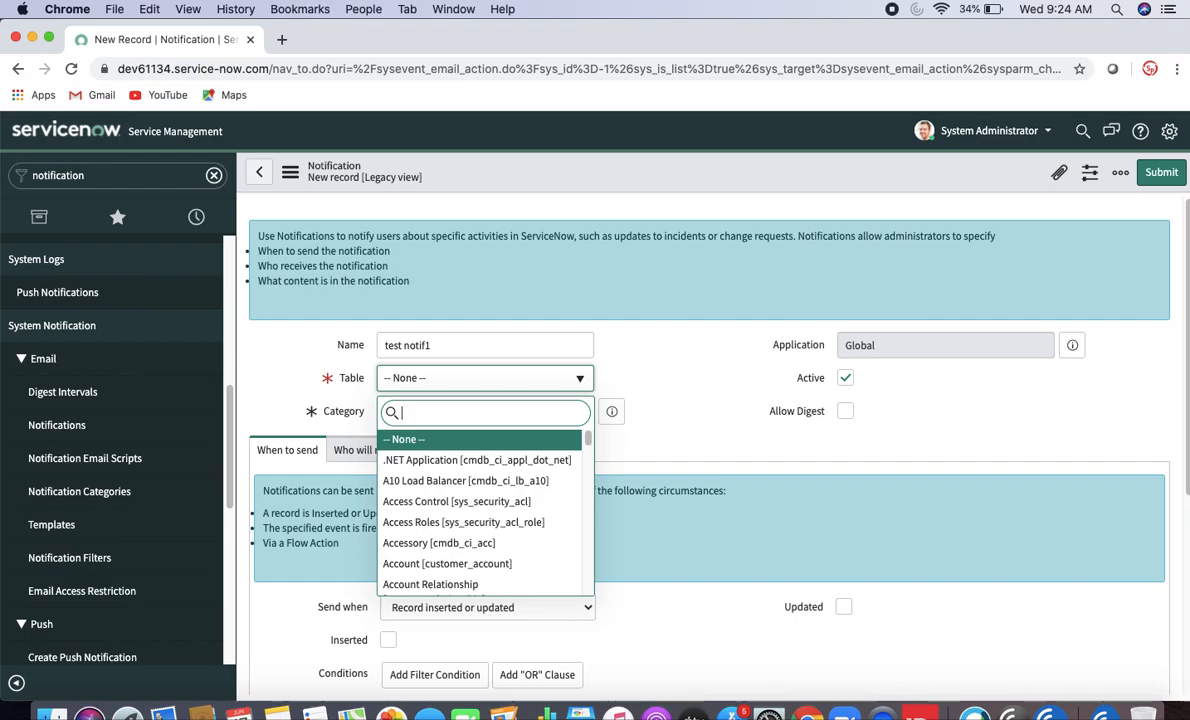
text(incident)
click(535, 438)
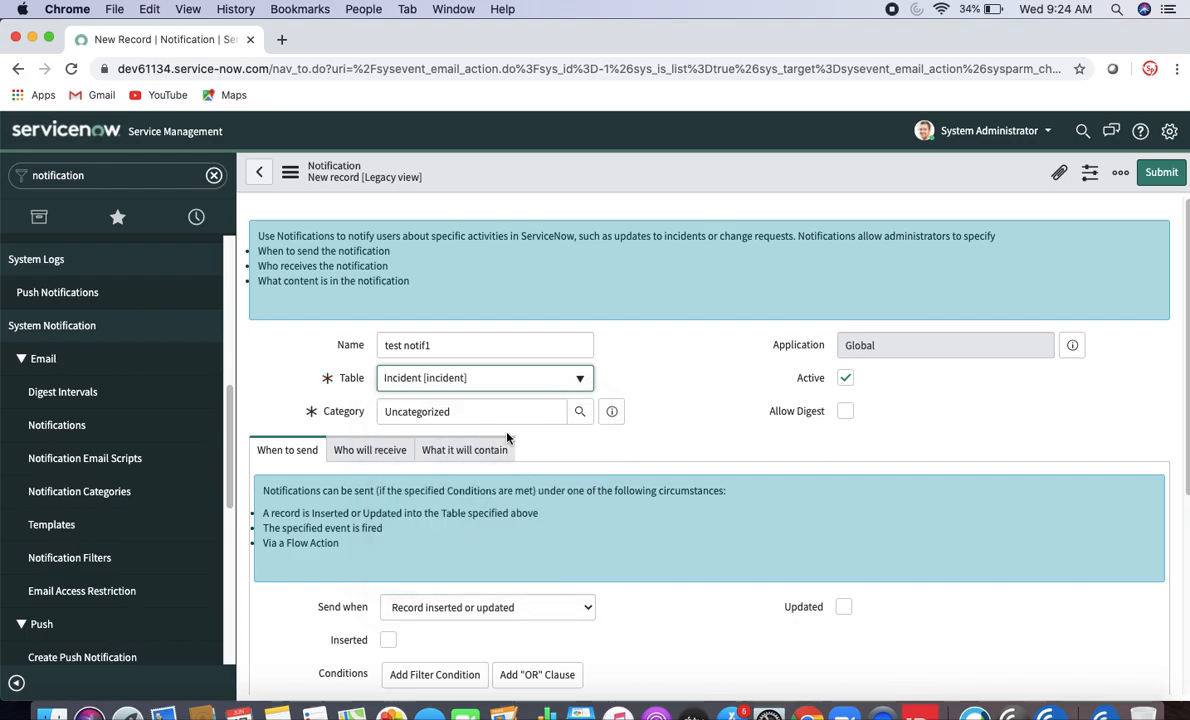
- Change the category from Uncategorized to Incident Communication Plan
click(482, 410)
double_click(482, 410)
key(BackSpace)
text(incident)
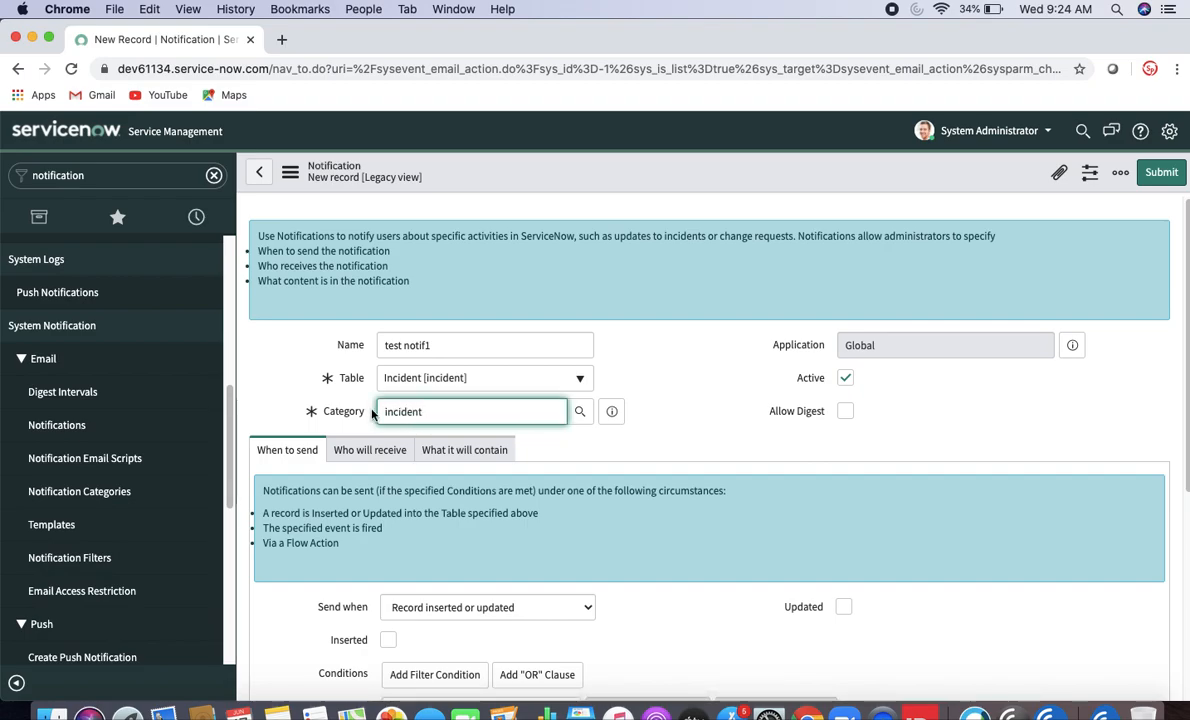
click(563, 458)
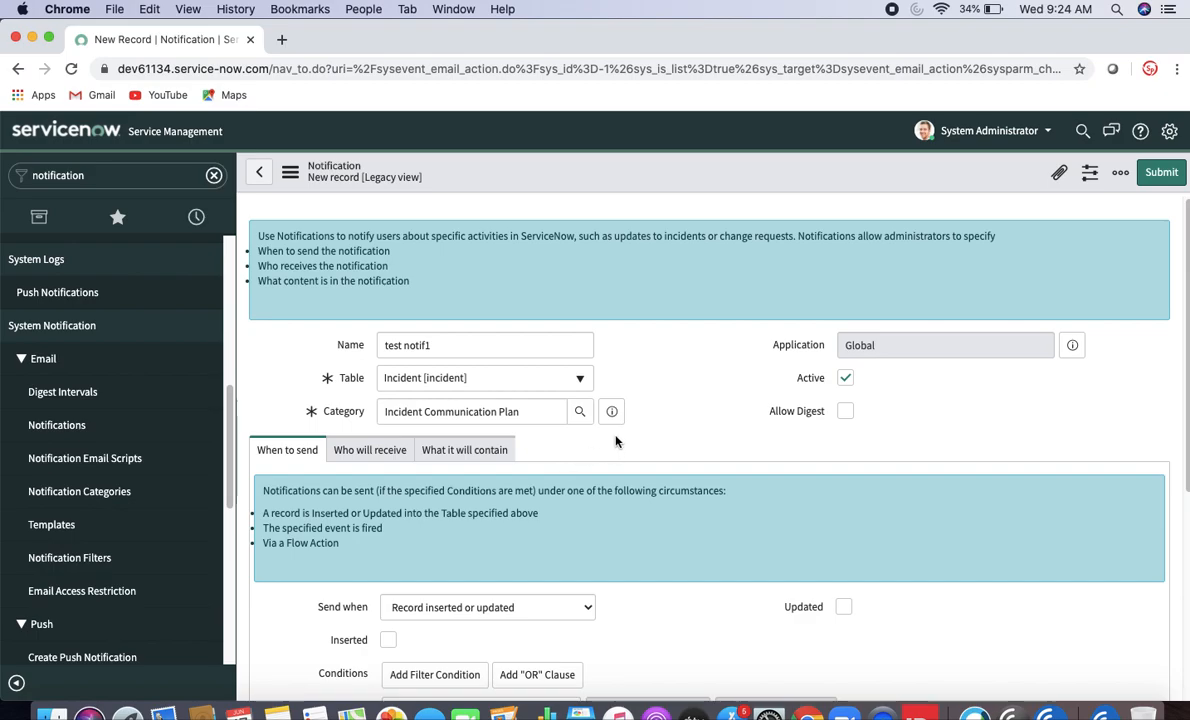
- Keep Send when as Record inserted or updated, and tick both Inserted and Updated
scroll(1186, 365, down, 3)
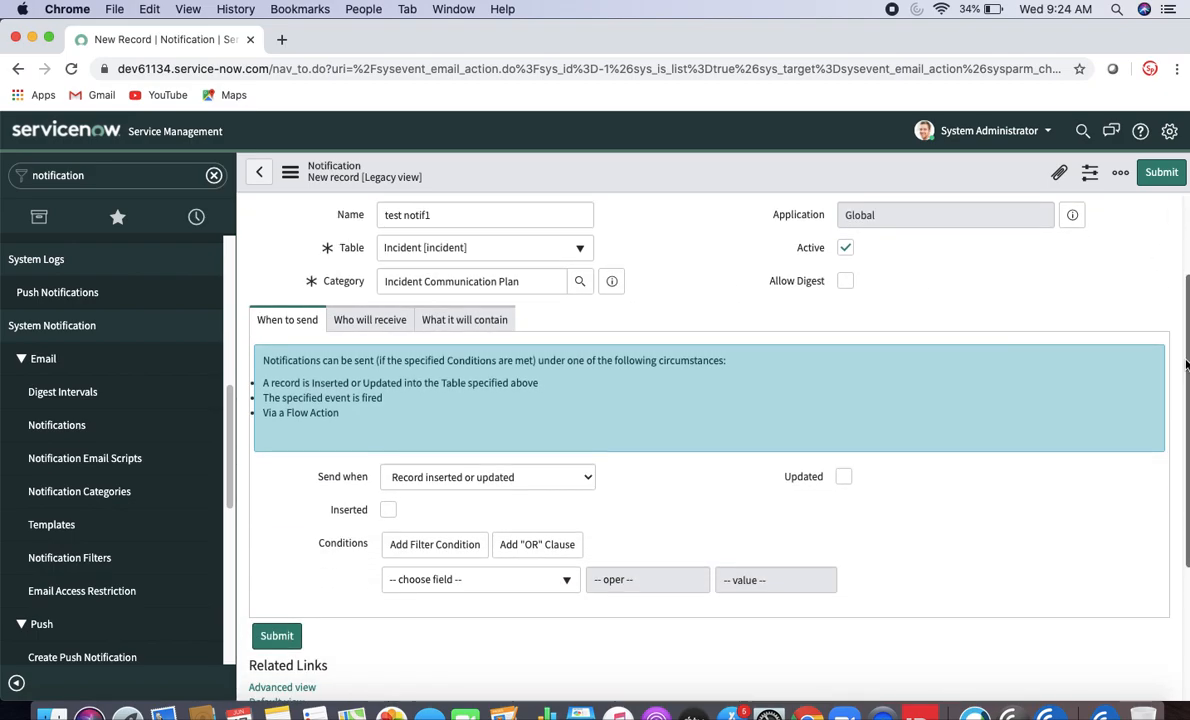
click(428, 478)
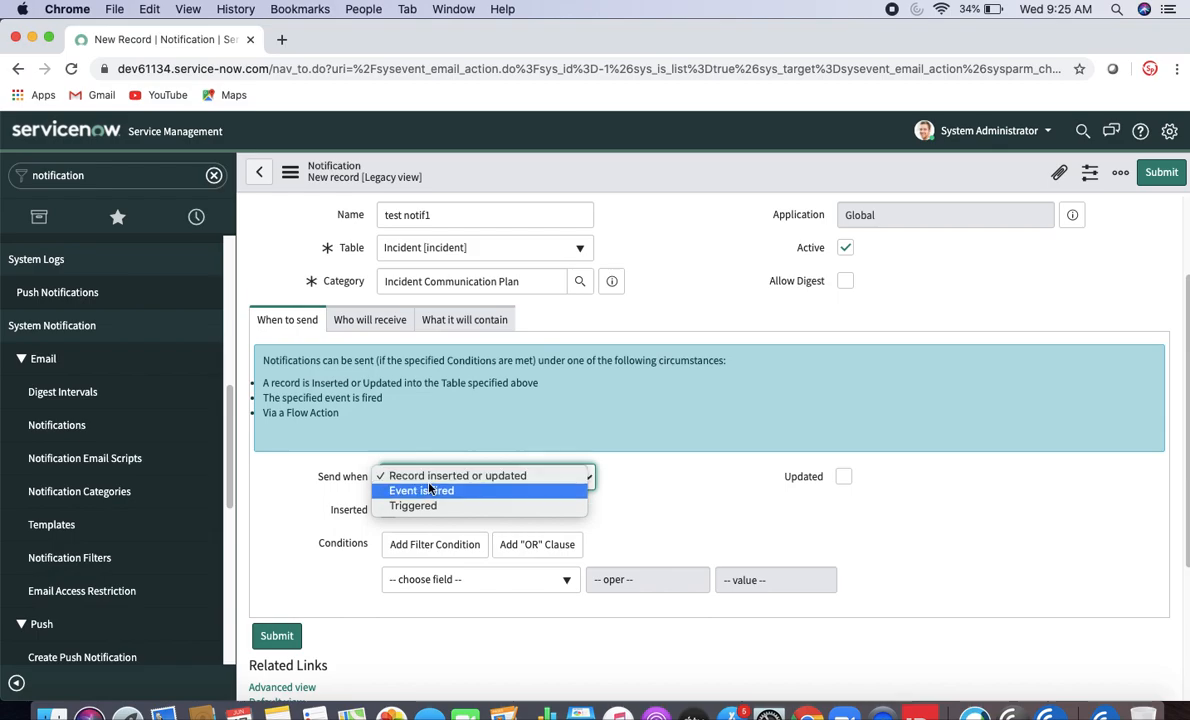
click(688, 433)
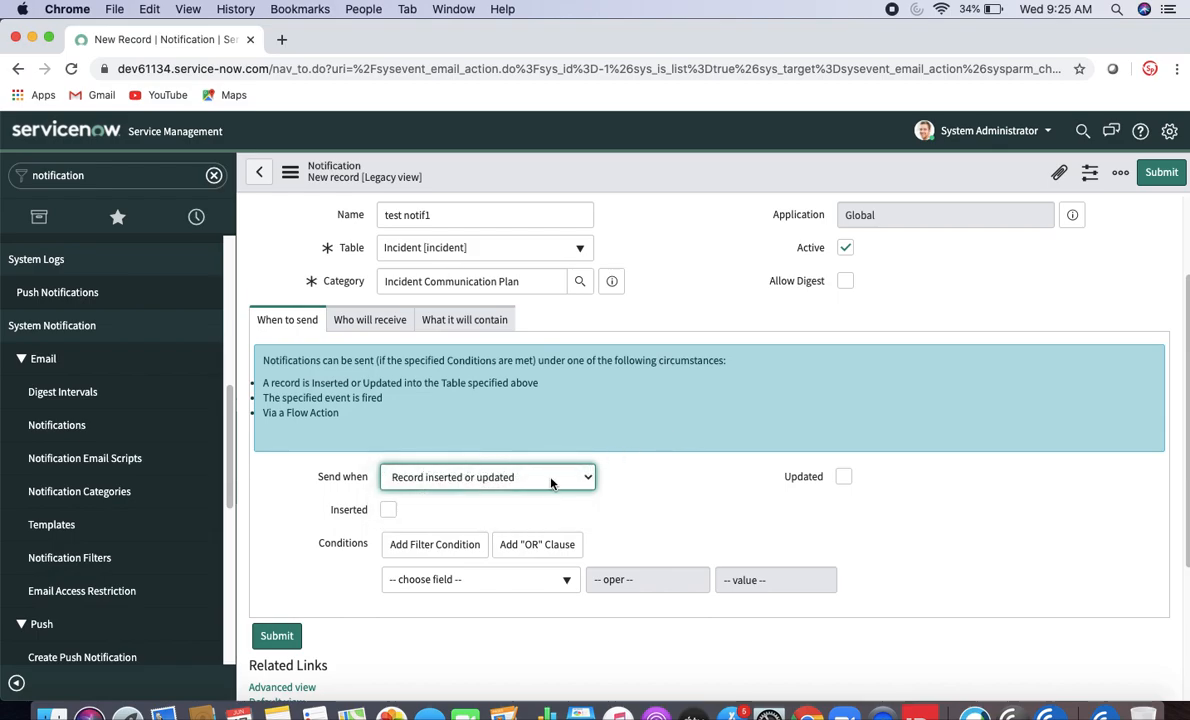
click(458, 486)
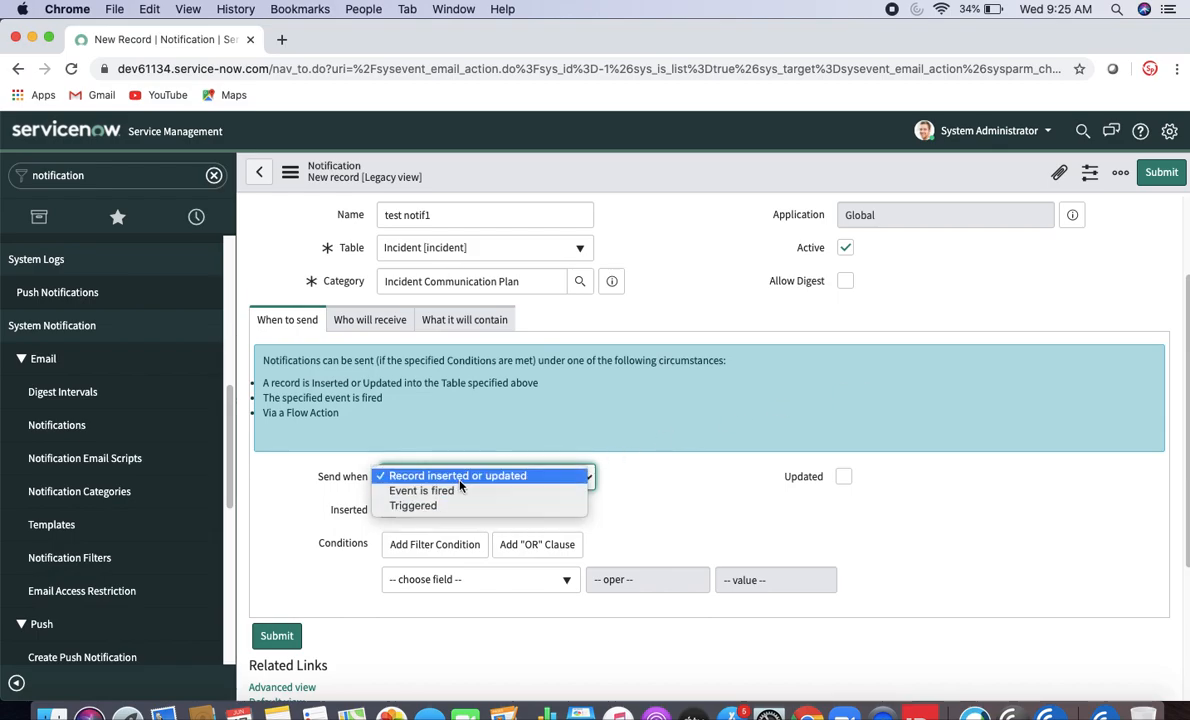
click(659, 417)
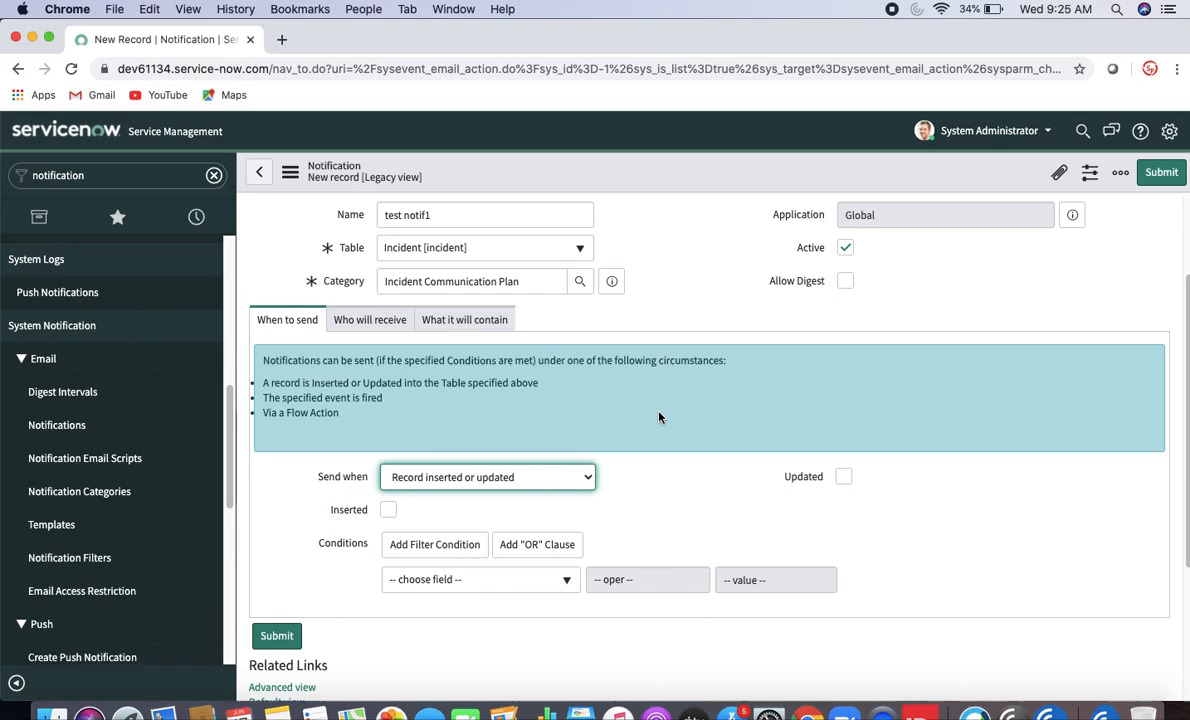
click(388, 510)
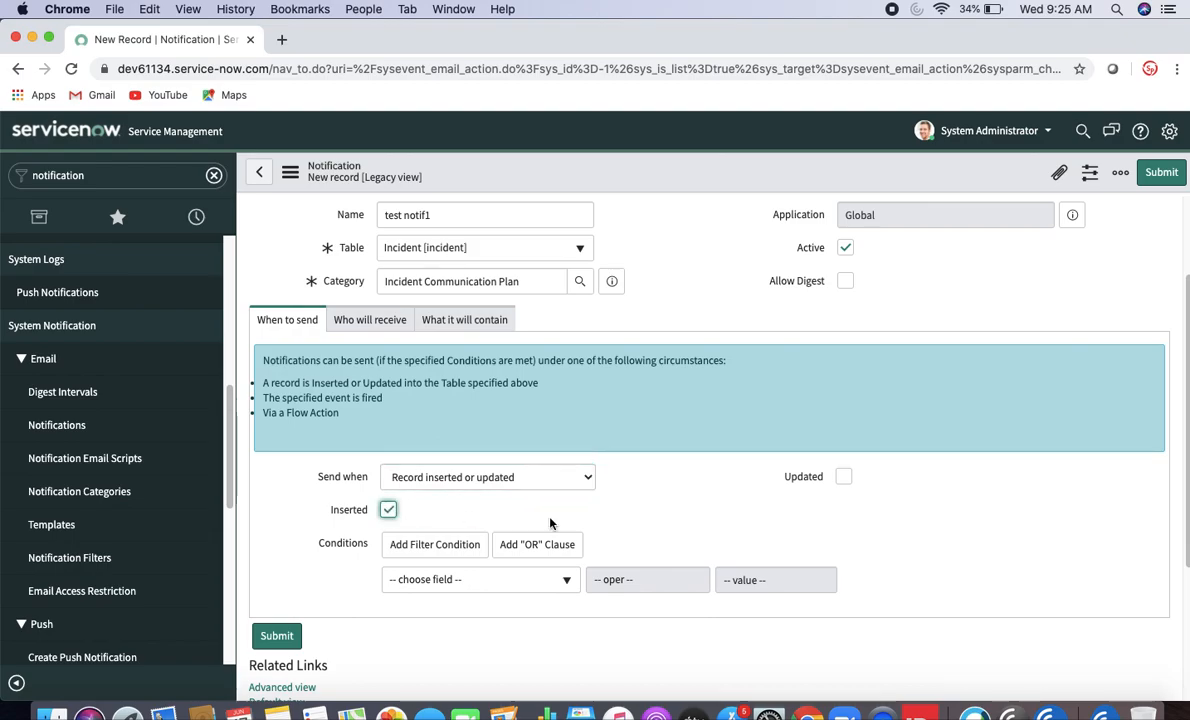
click(844, 477)
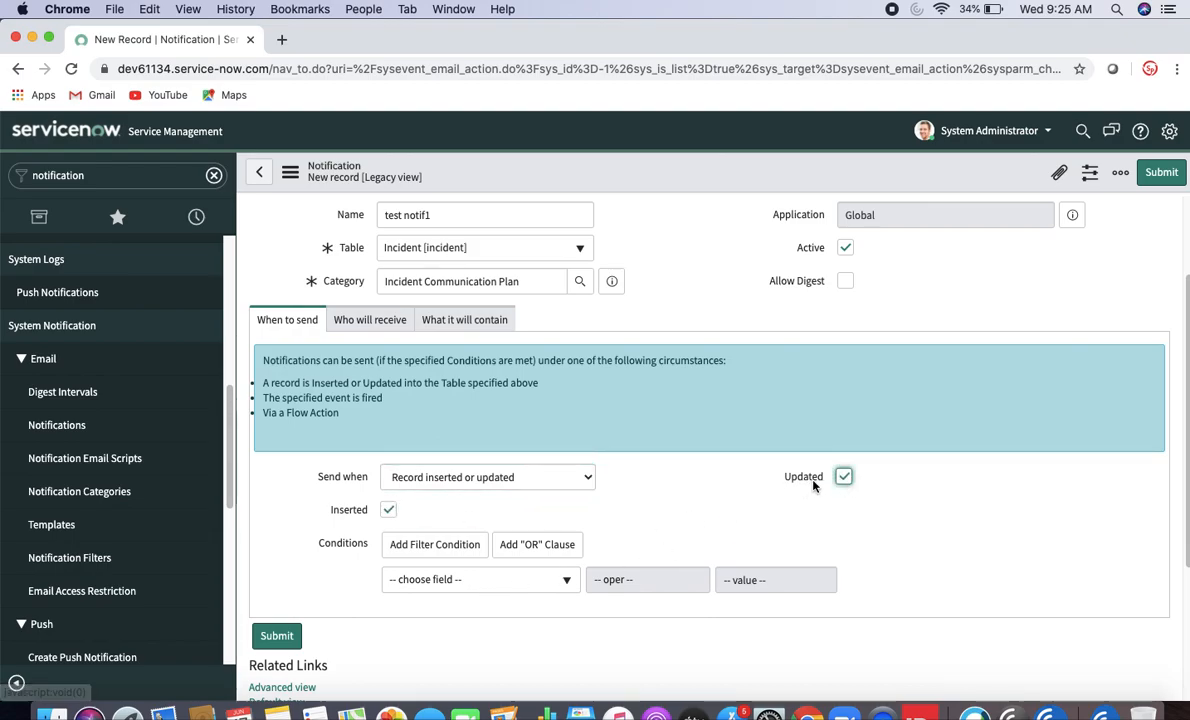
- Add the condition Short description starts with 'test'
click(545, 579)
text(a)
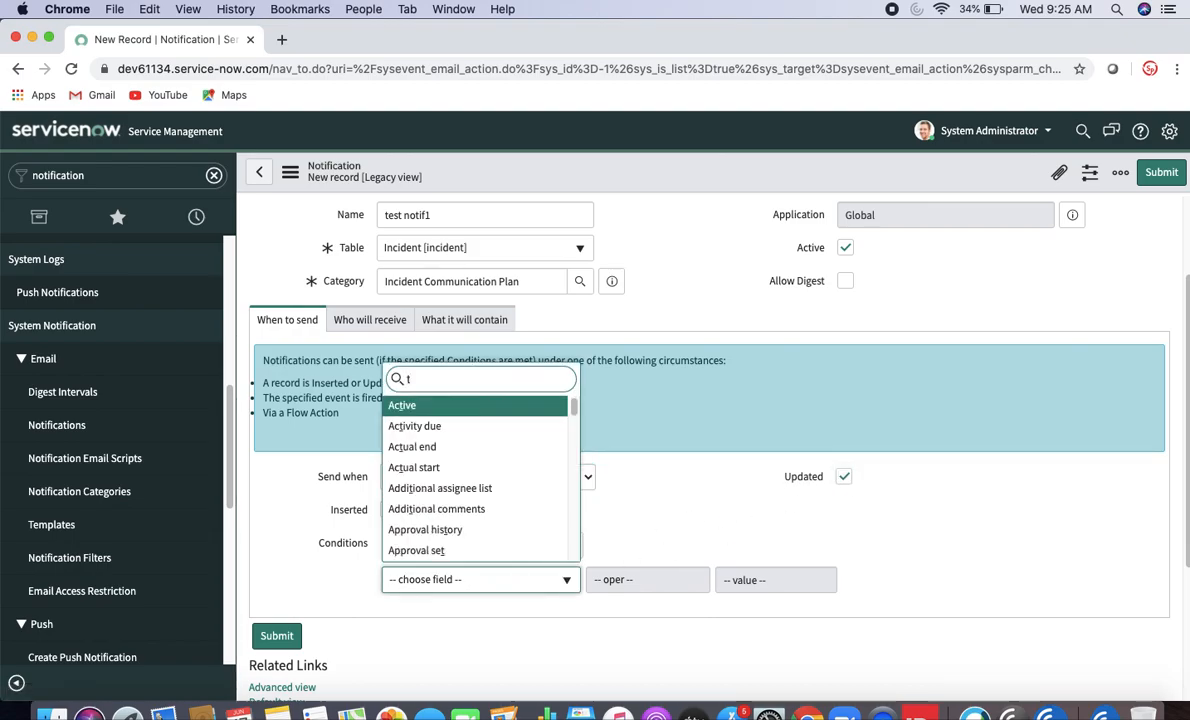
key(BackSpace)
text(sho)
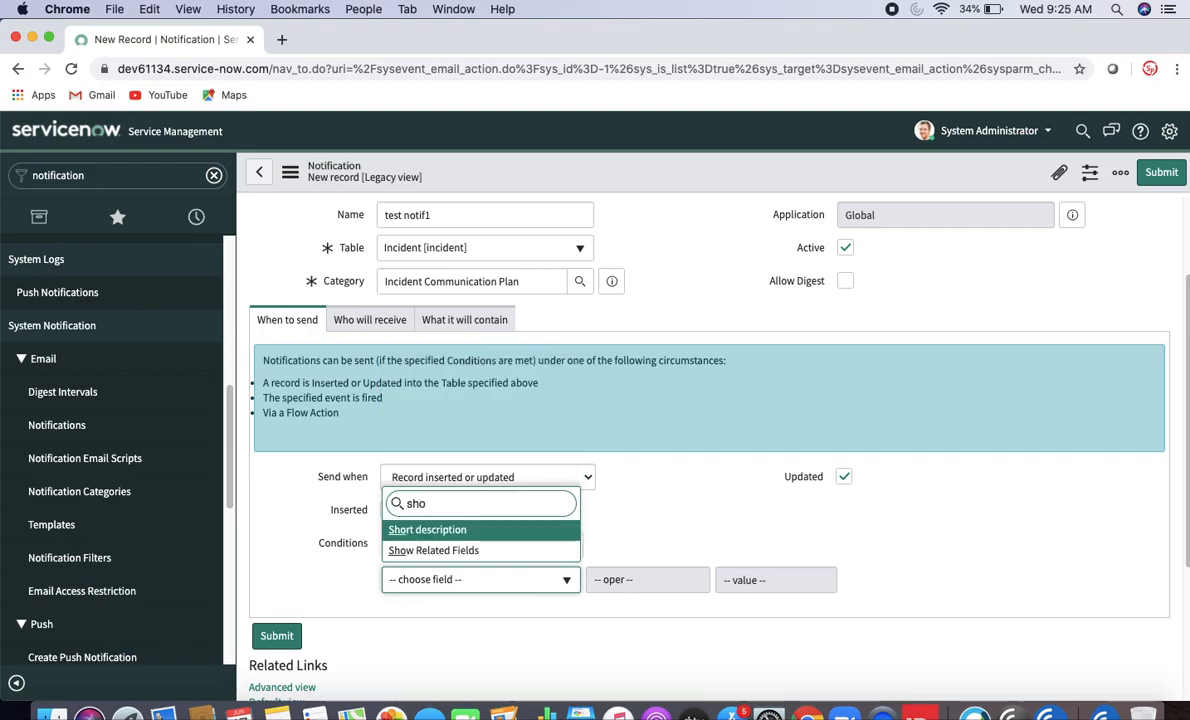
click(430, 529)
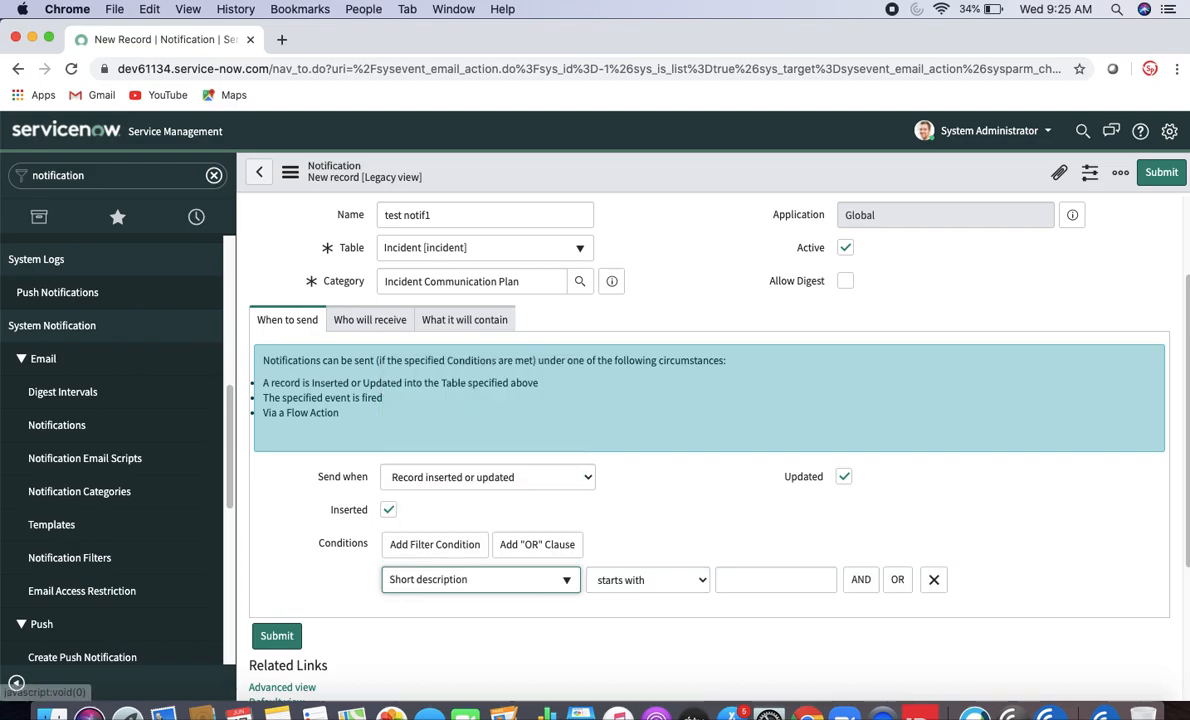
click(765, 579)
text(test)
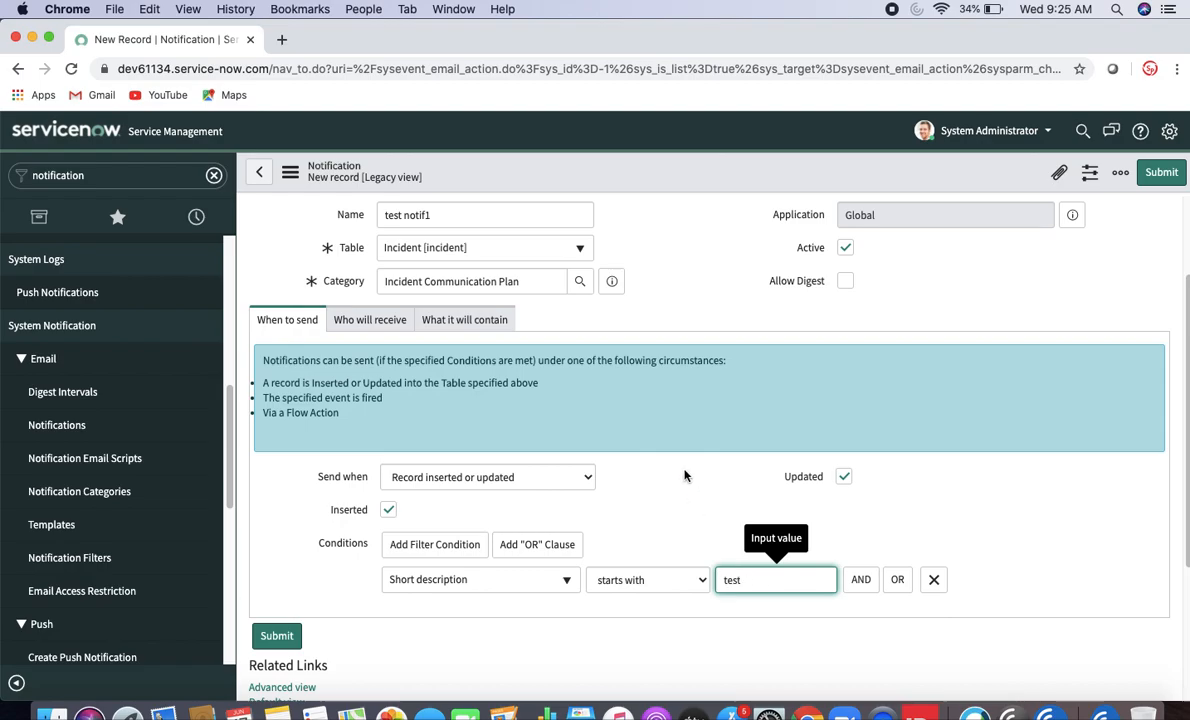
click(685, 476)
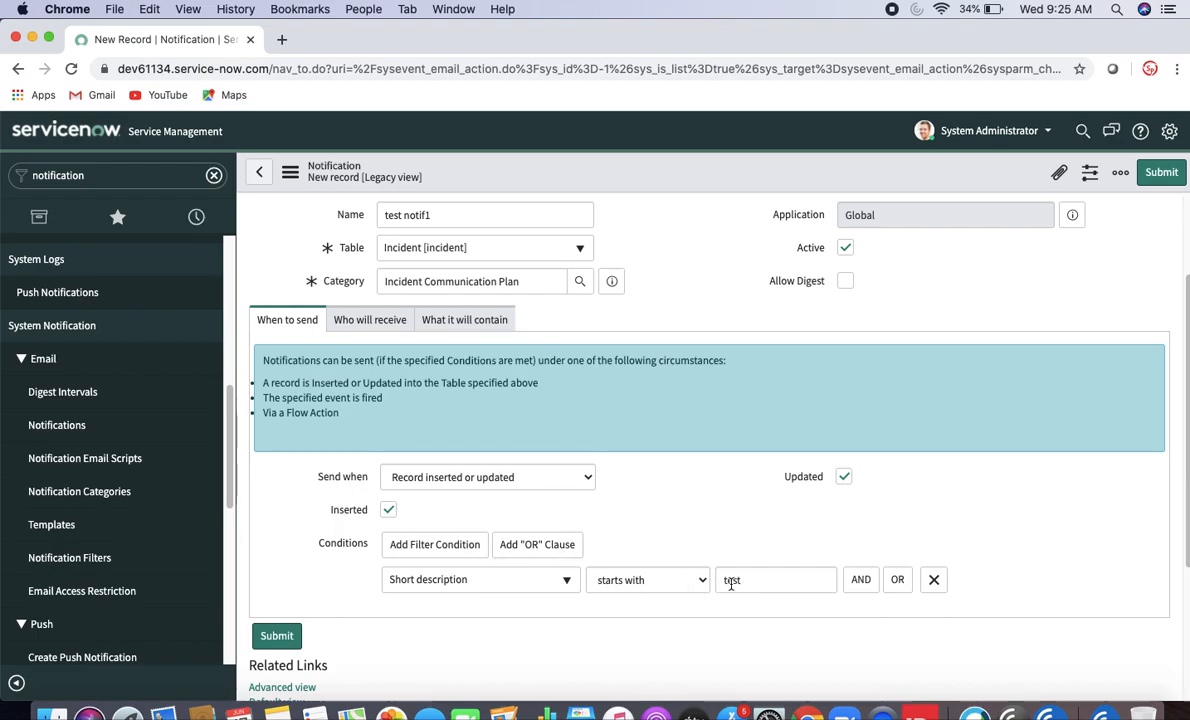
click(380, 325)
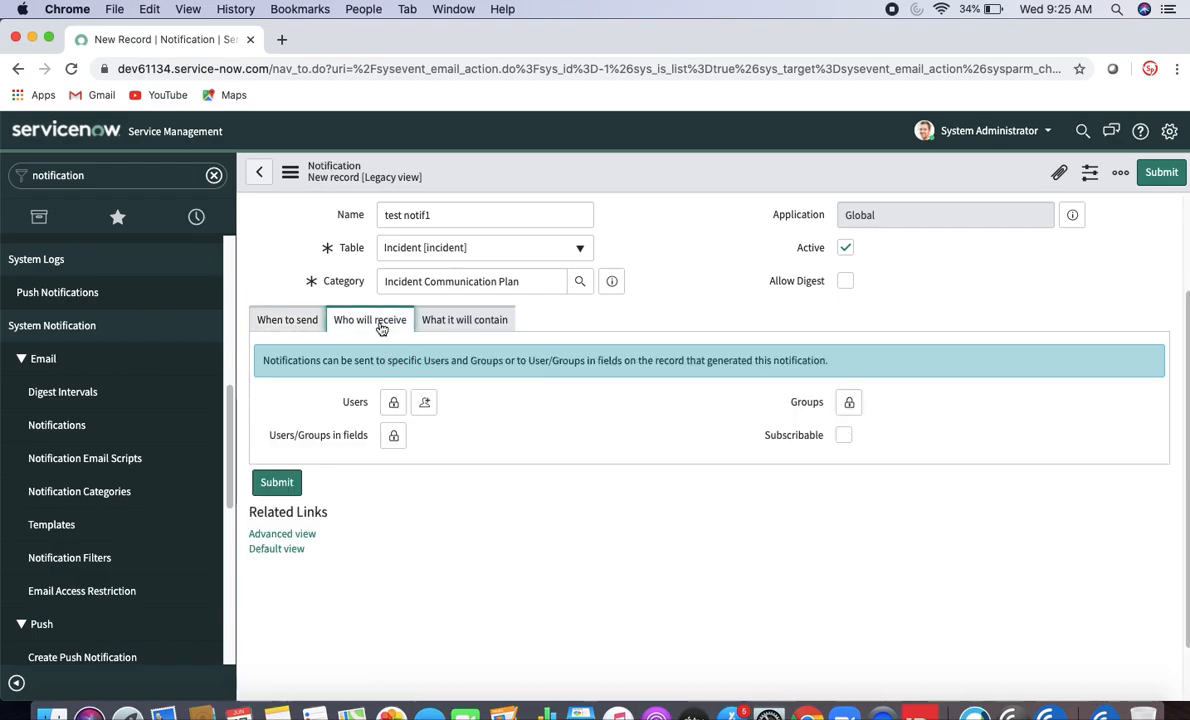
- Add one user from the Users lookup as a notification recipient
click(394, 404)
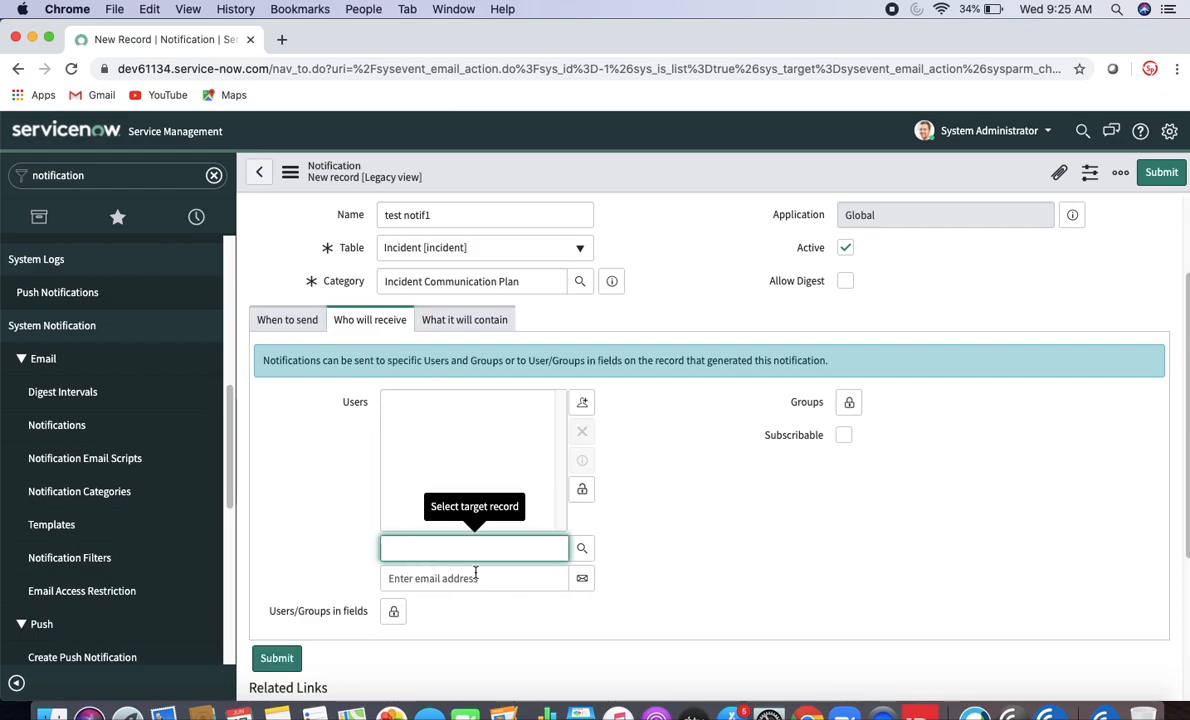
click(584, 549)
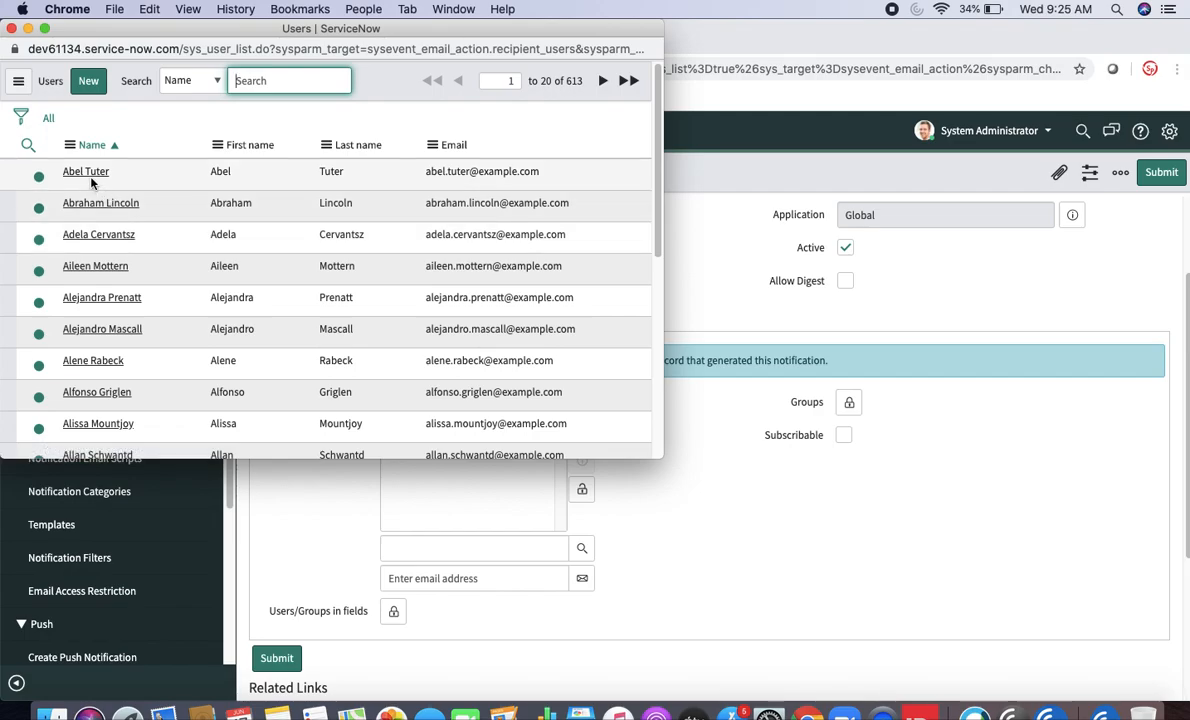
click(86, 172)
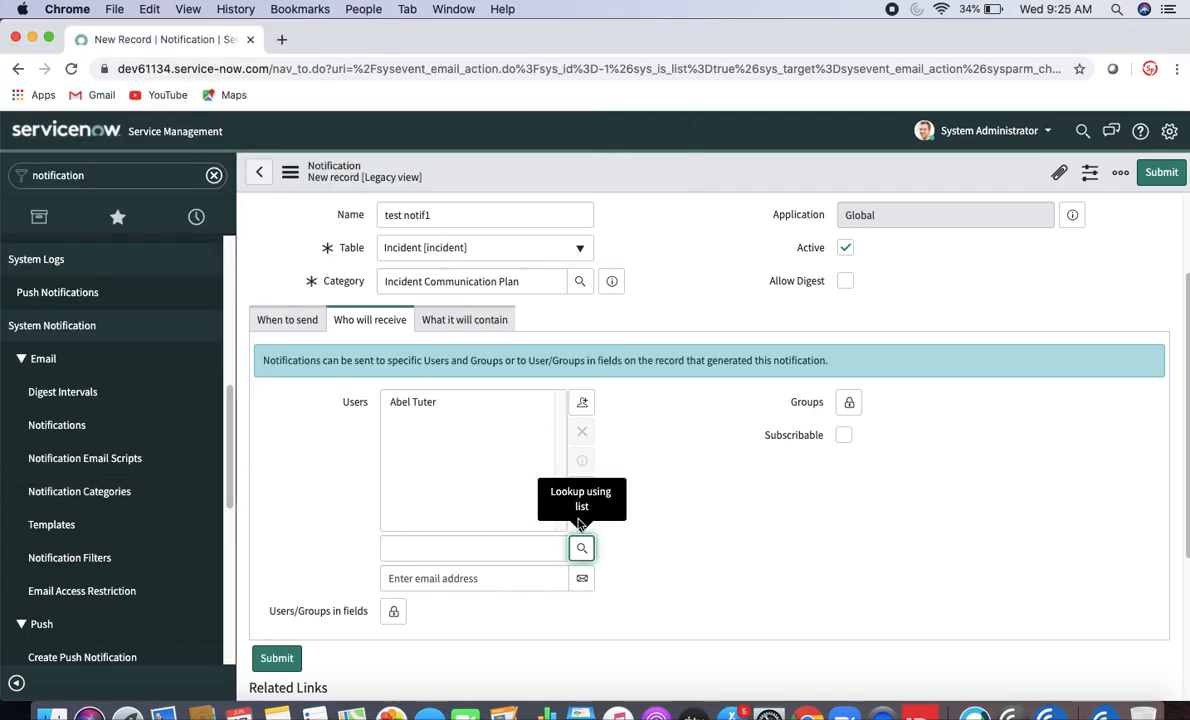
click(472, 580)
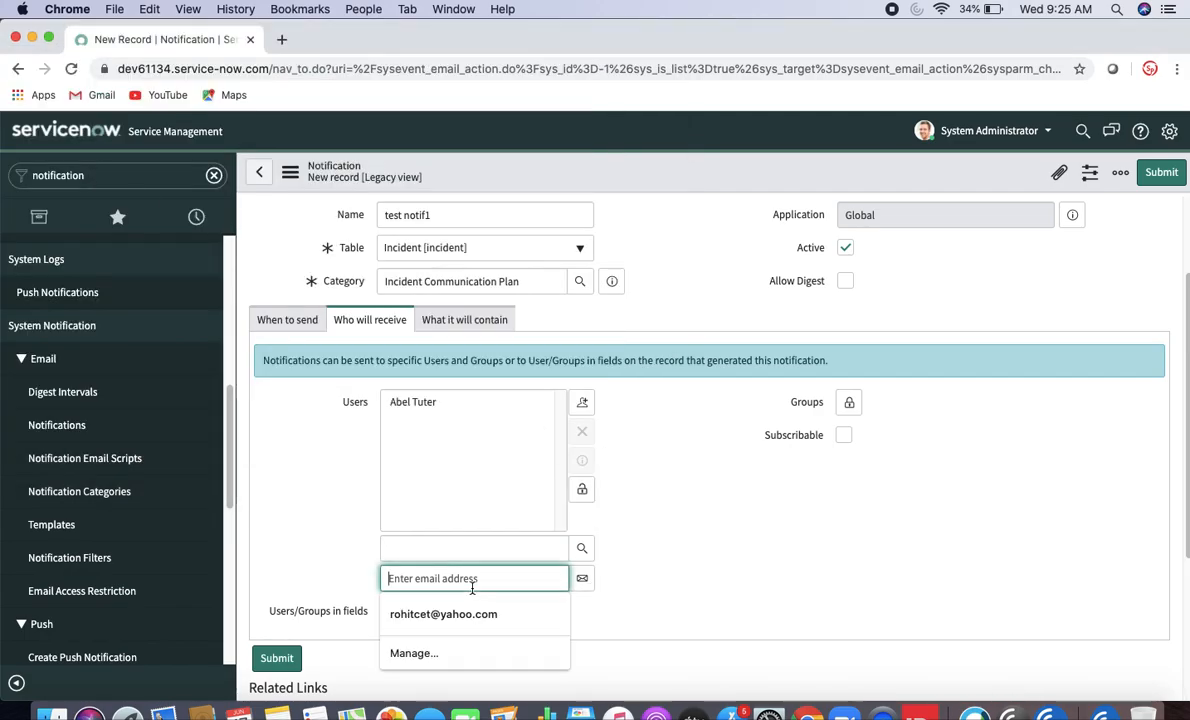
click(668, 541)
click(583, 489)
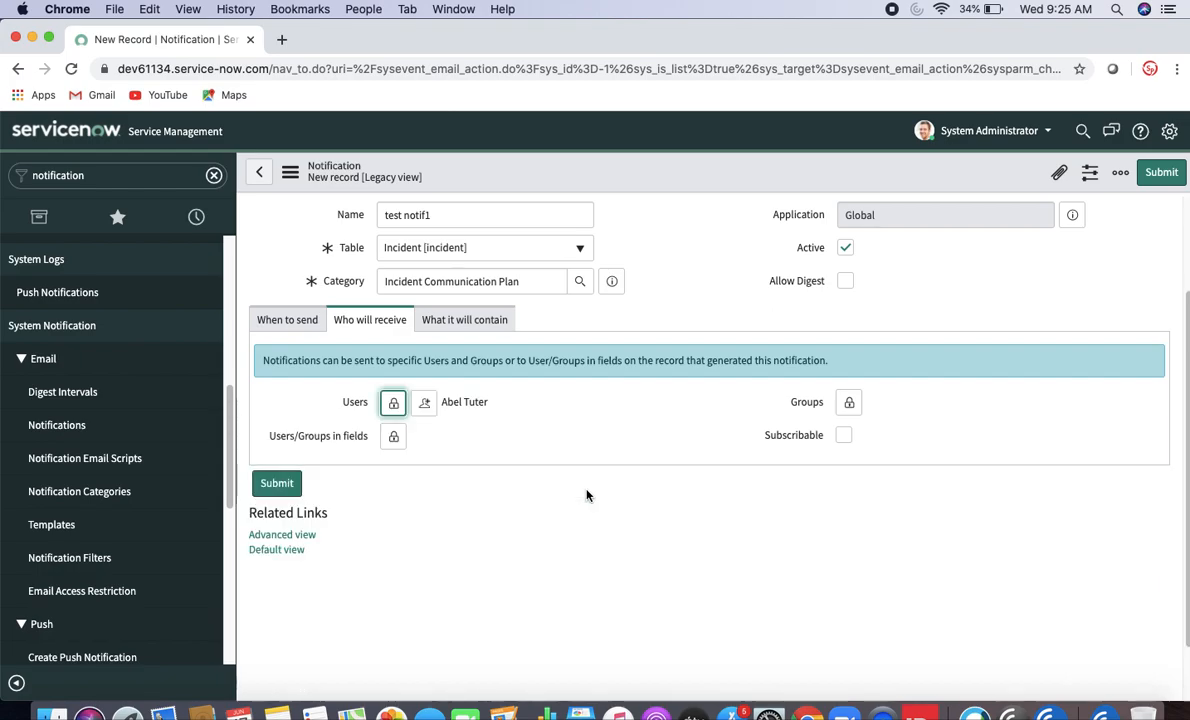
- Add Caller and Assigned to as recipient fields, leaving groups empty
click(394, 437)
double_click(416, 502)
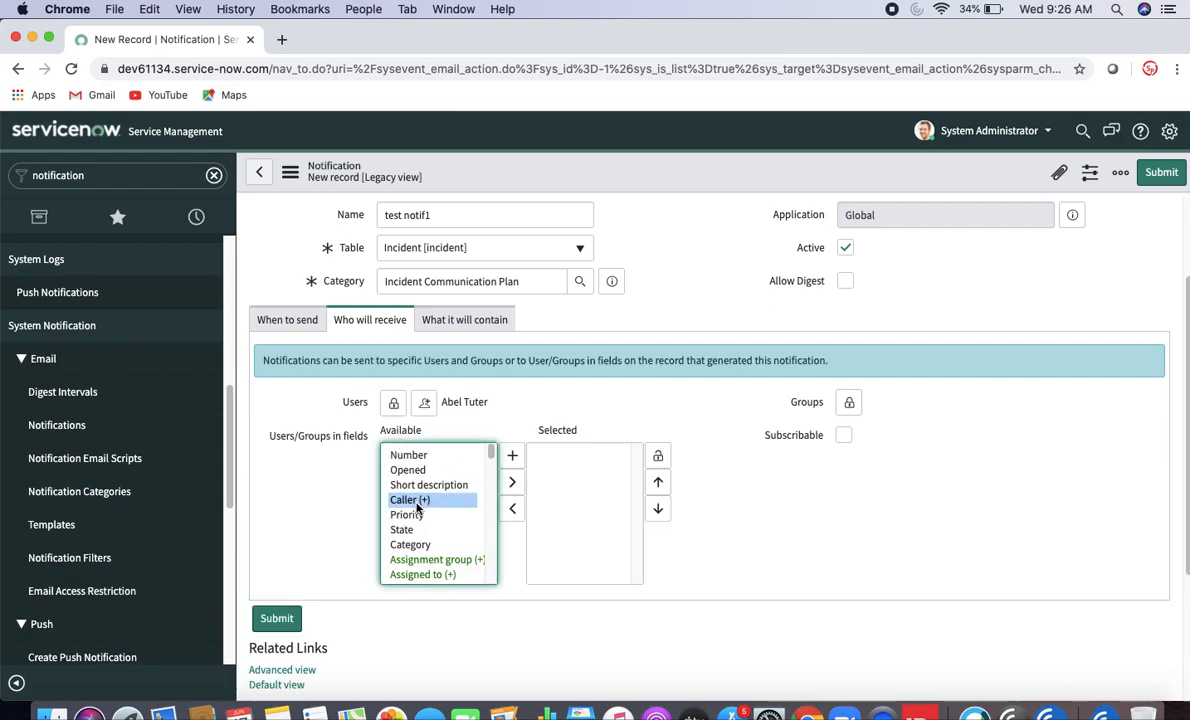
double_click(433, 576)
click(643, 396)
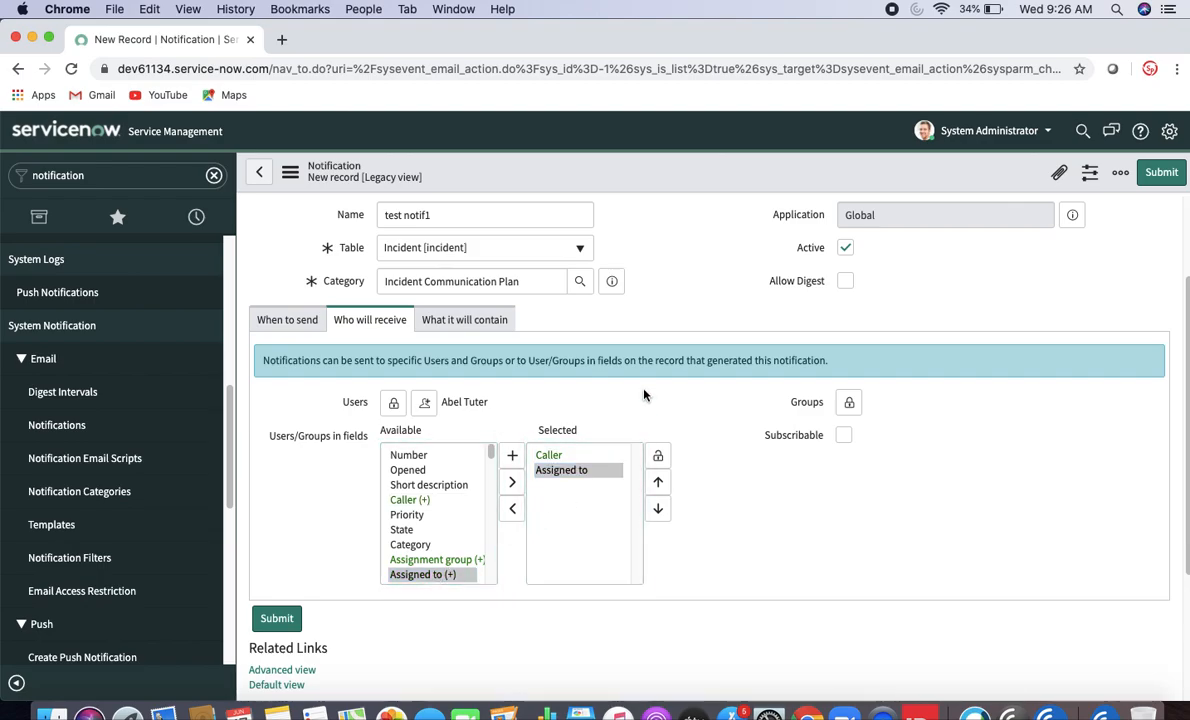
click(849, 402)
click(1037, 548)
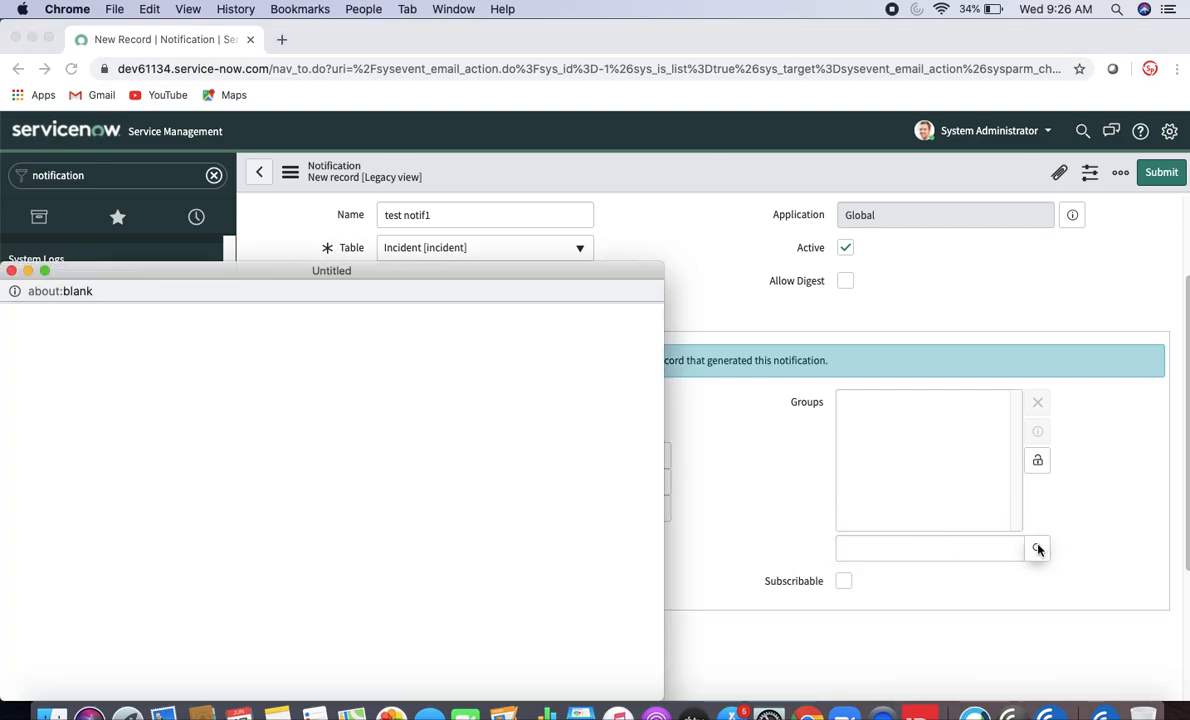
click(11, 270)
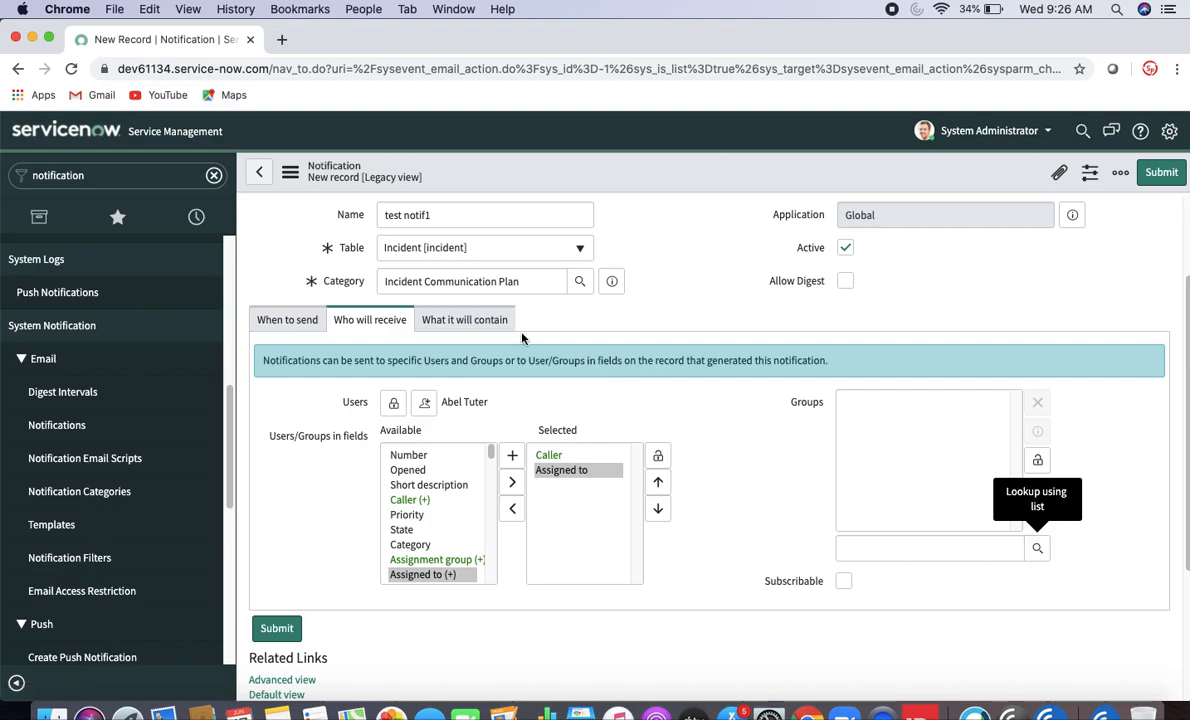
click(474, 320)
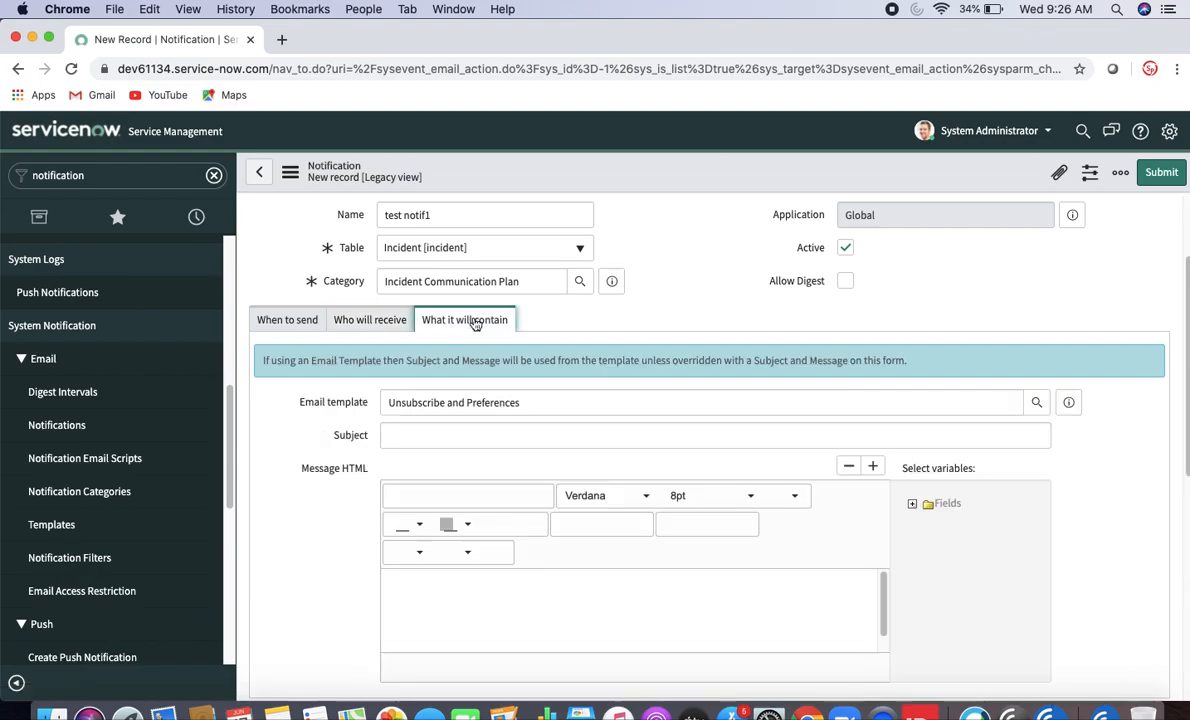
- Keep the Unsubscribe and Preferences template and enter the subject 'test notification from'
click(543, 403)
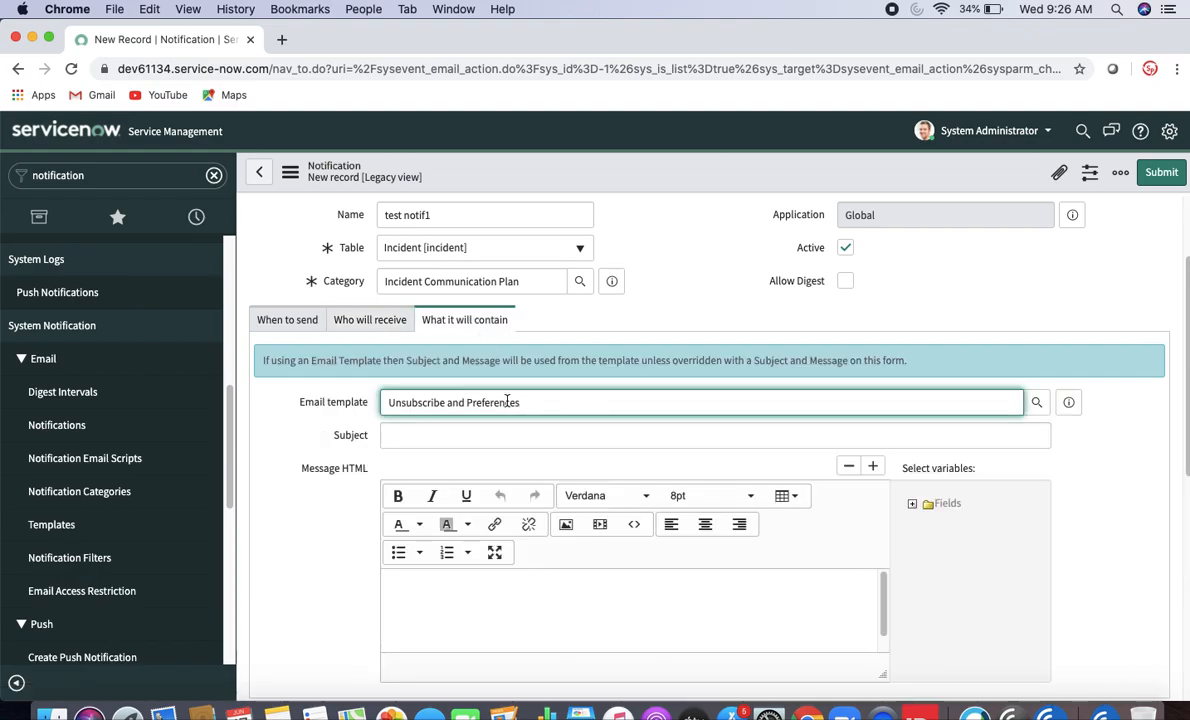
drag(521, 402, 384, 402)
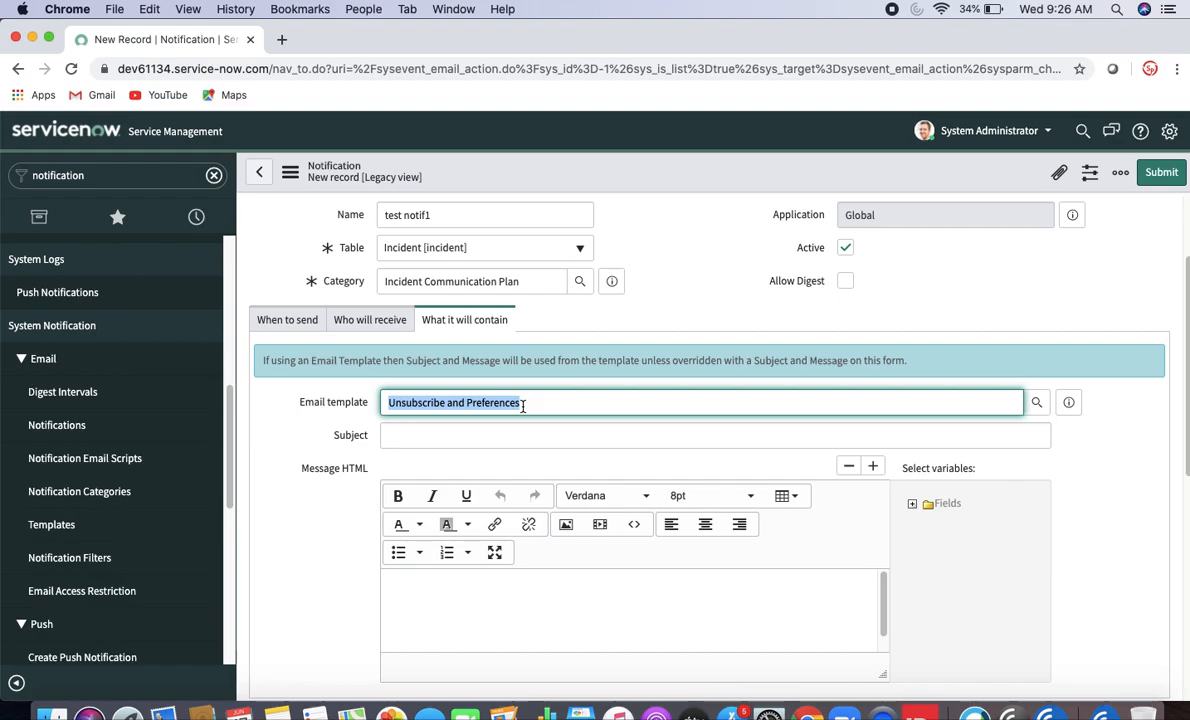
click(467, 437)
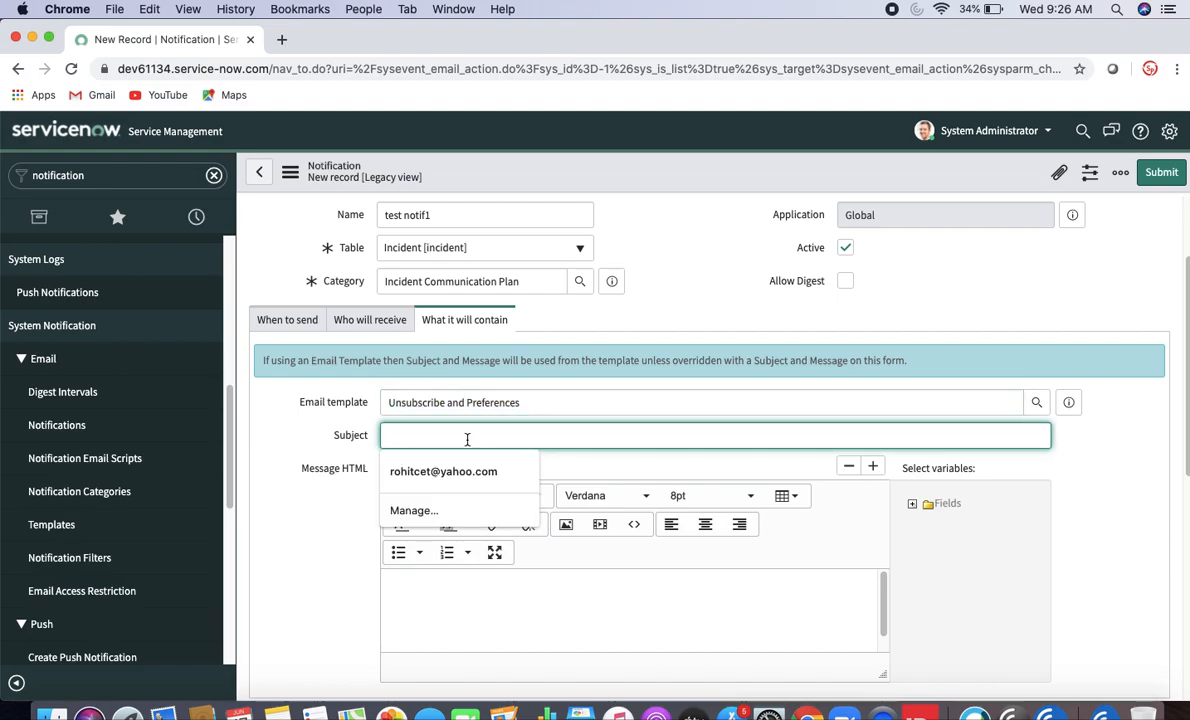
text(test notificati)
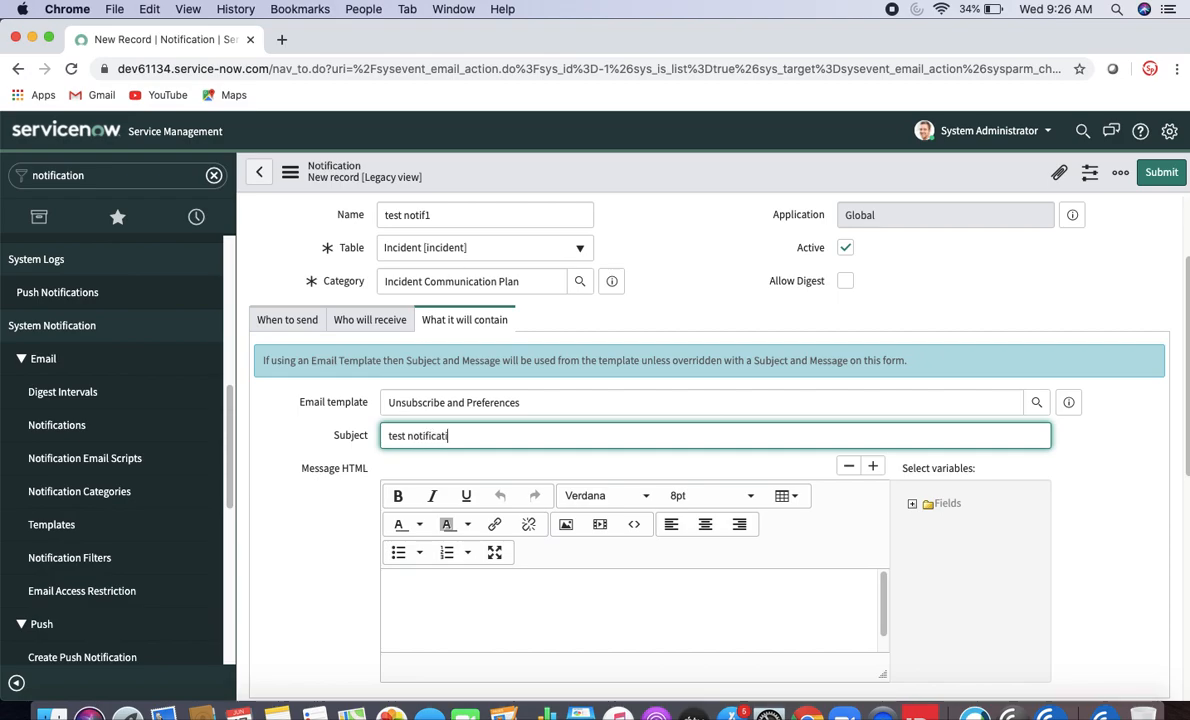
text(on from)
- Insert the incident Number variable ${number} into the message body
click(912, 505)
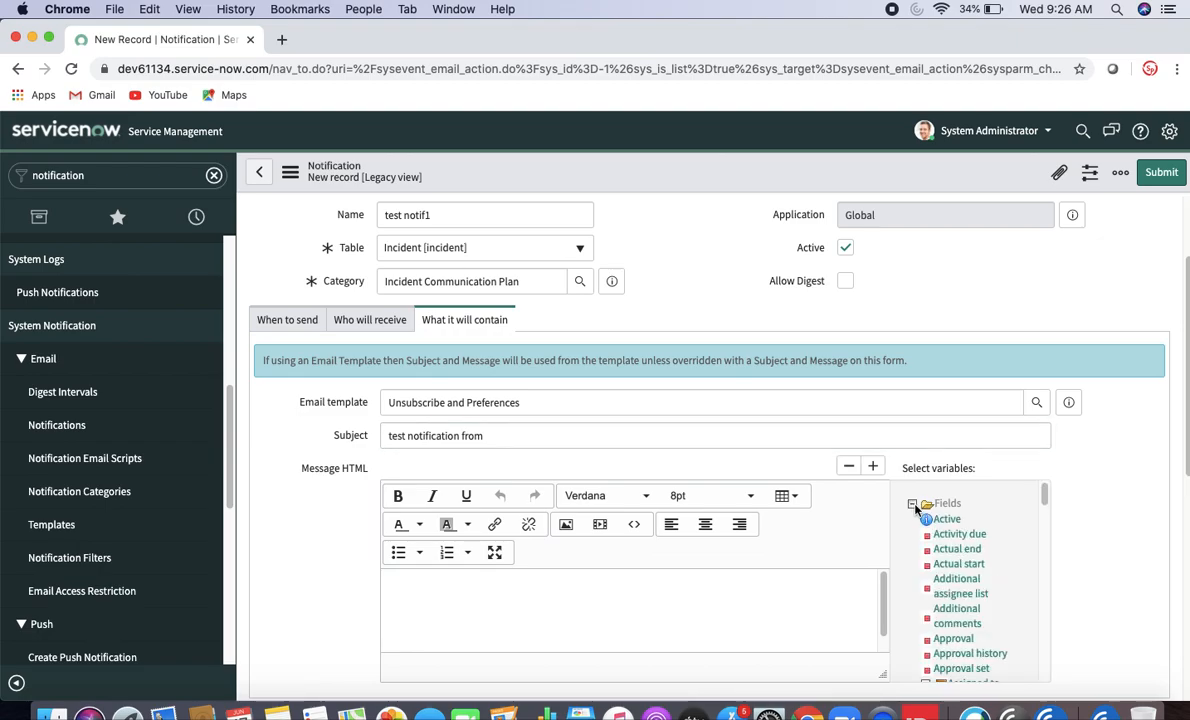
drag(1044, 494, 1050, 602)
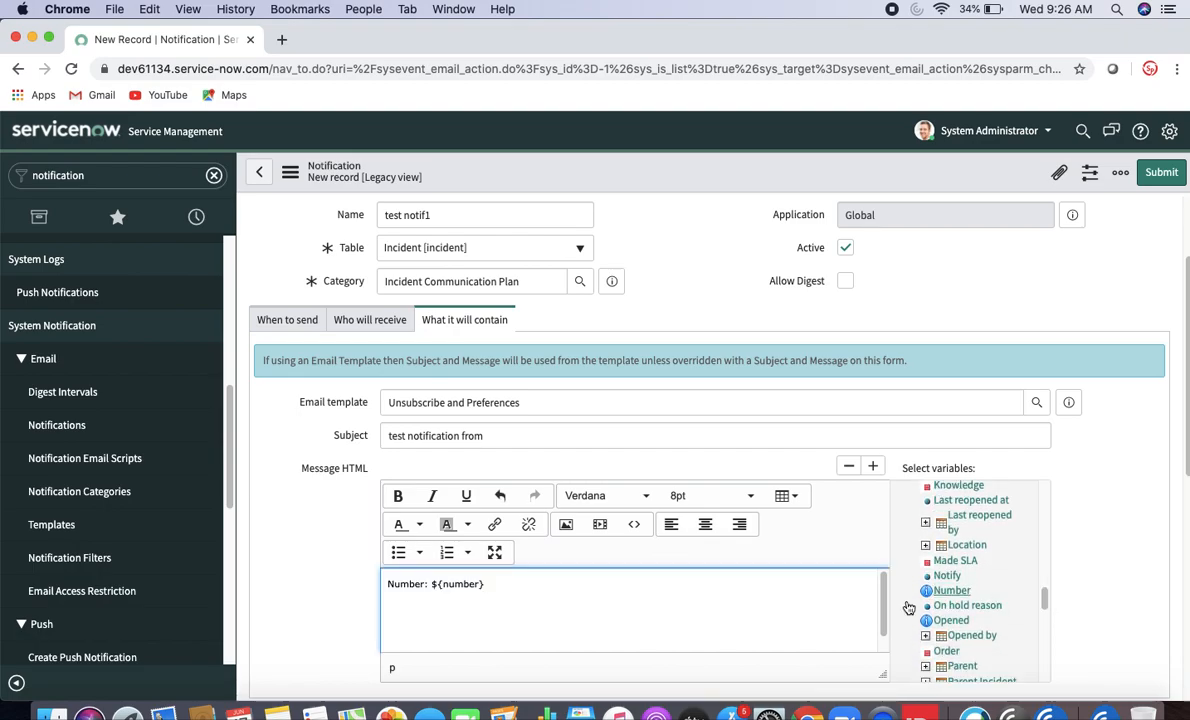
drag(482, 585, 437, 585)
click(534, 436)
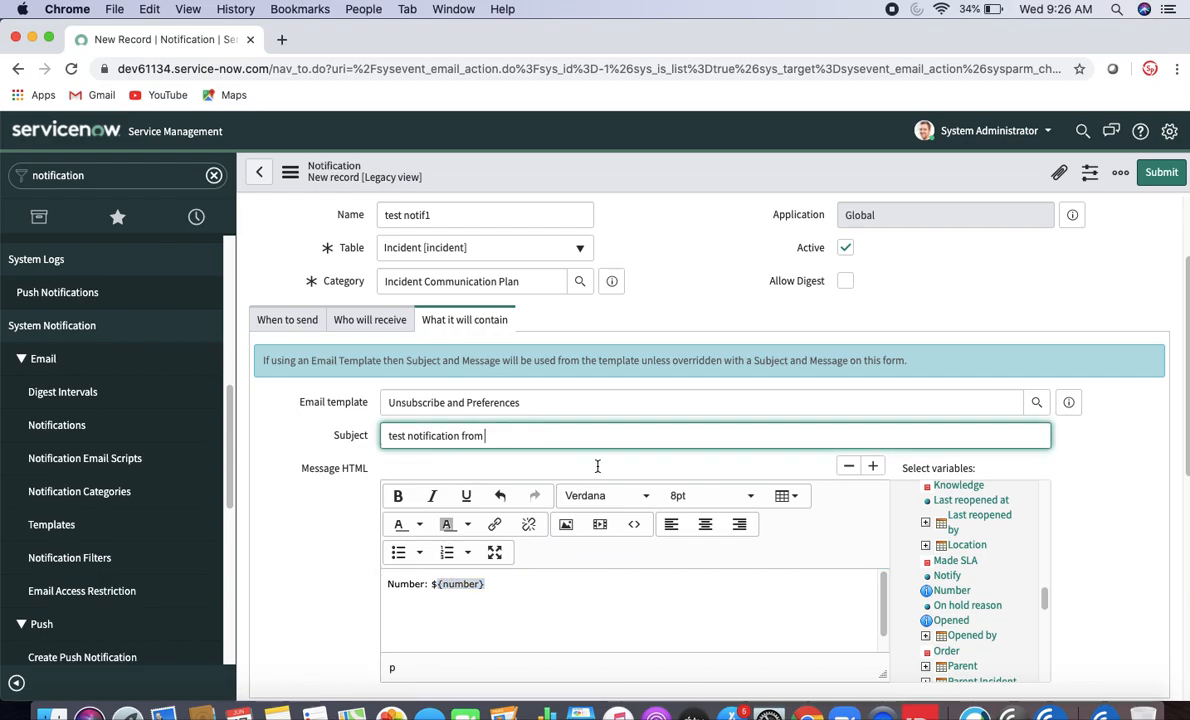
click(956, 592)
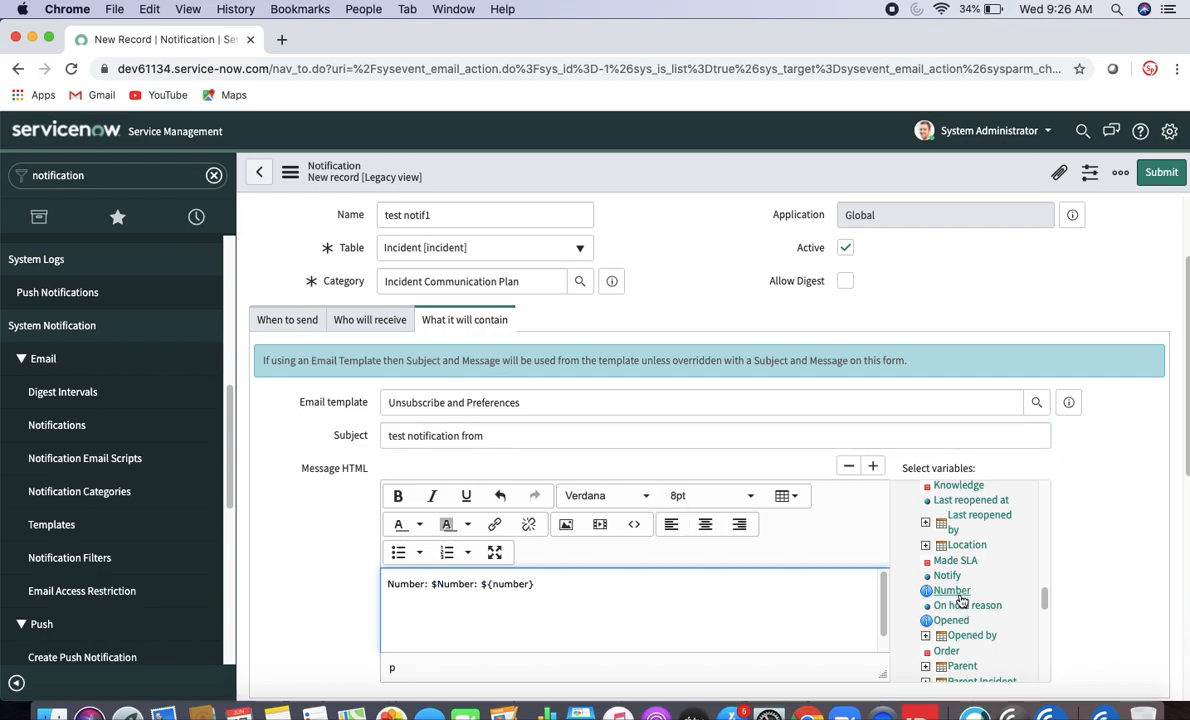
- Copy ${number} to the subject's end, making it 'test notification from ${number}'
drag(535, 584, 483, 584)
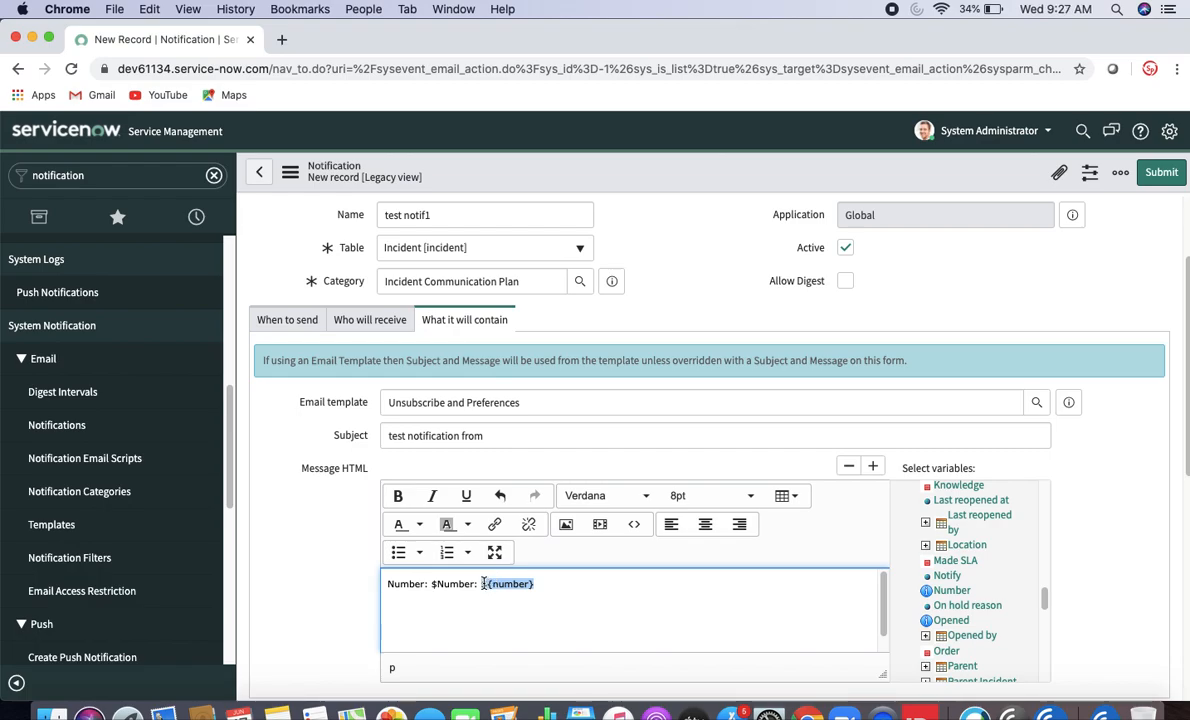
key(BackSpace)
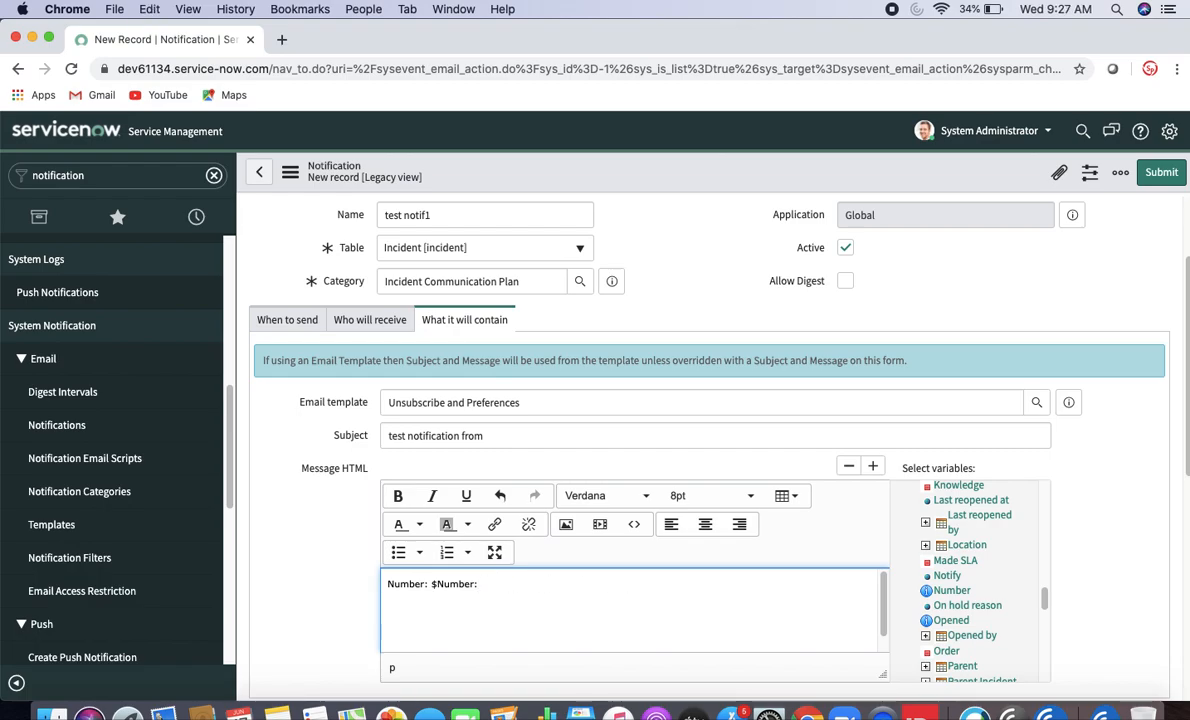
key(super+z)
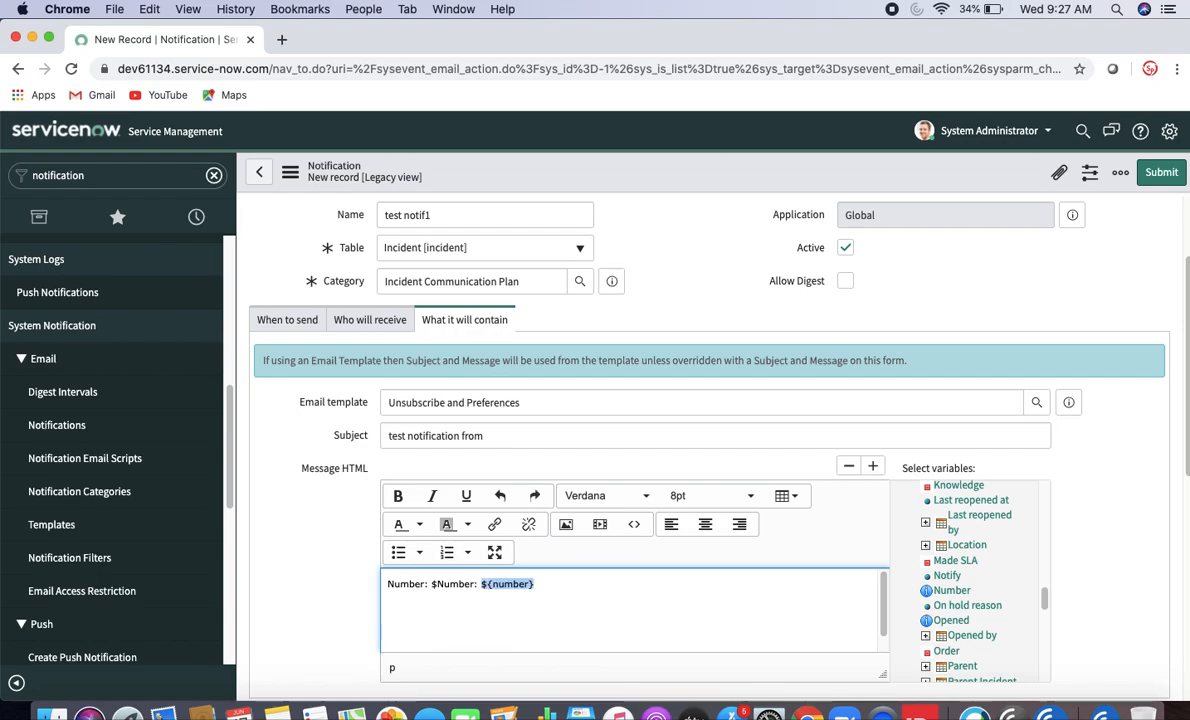
click(539, 435)
text(${number})
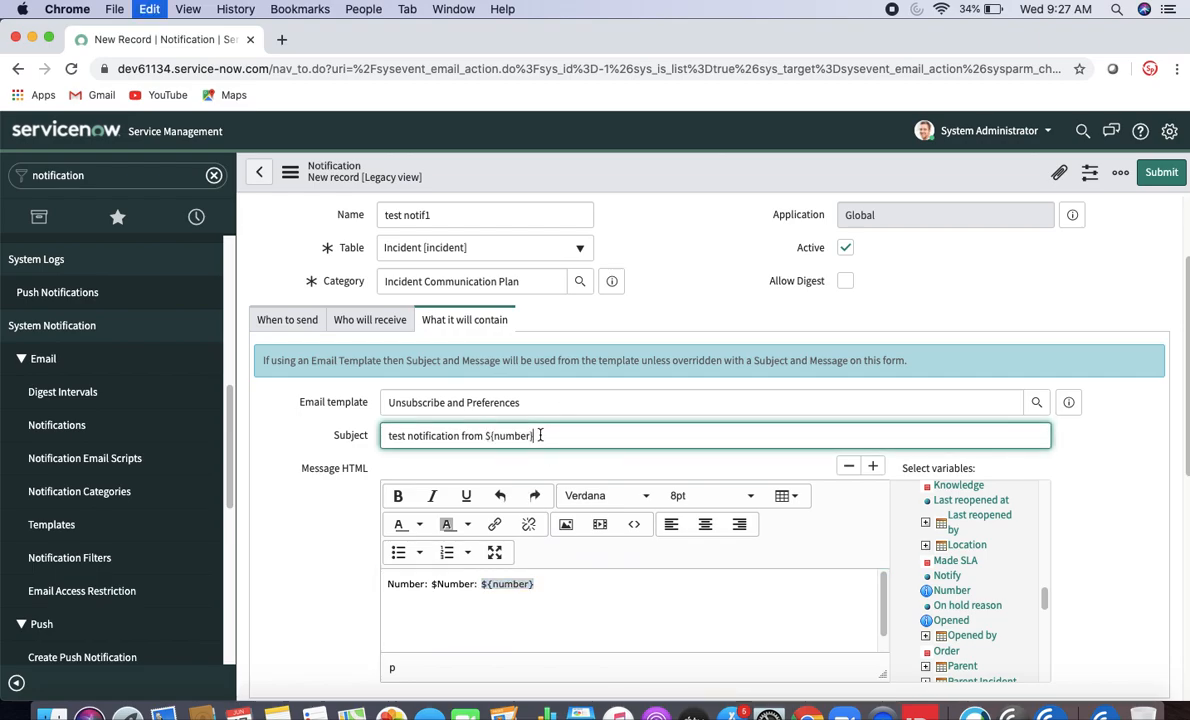
click(555, 592)
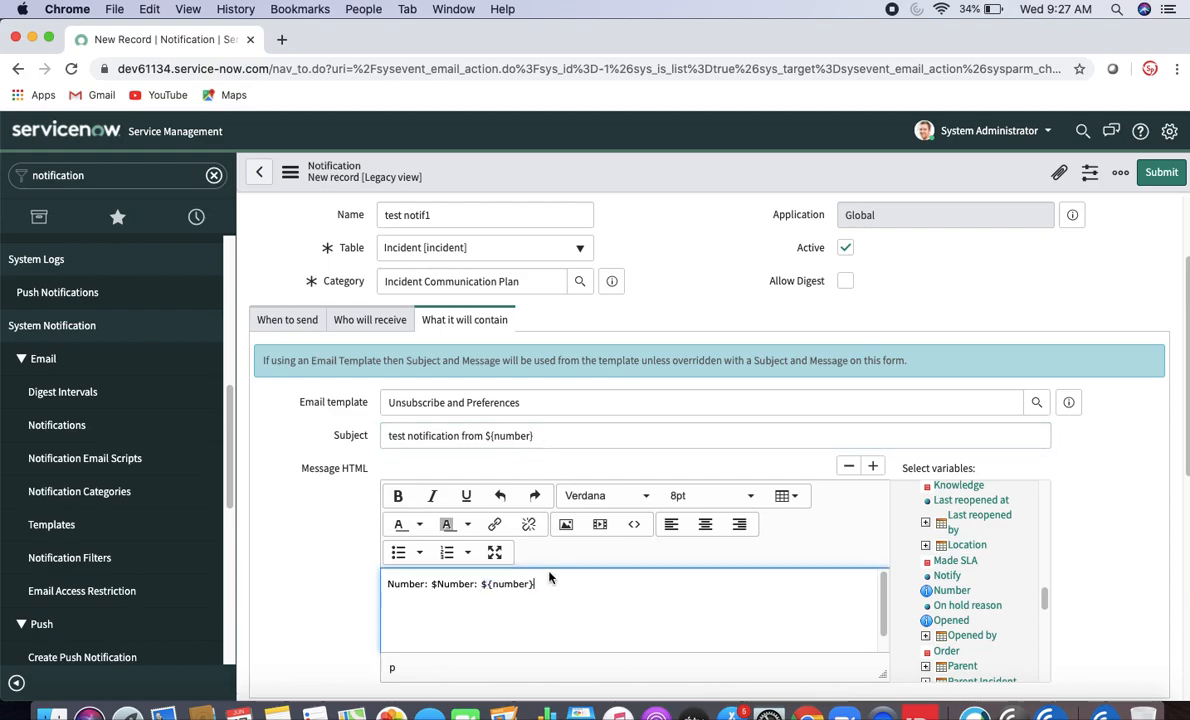
key(Return)
drag(1044, 598, 1040, 492)
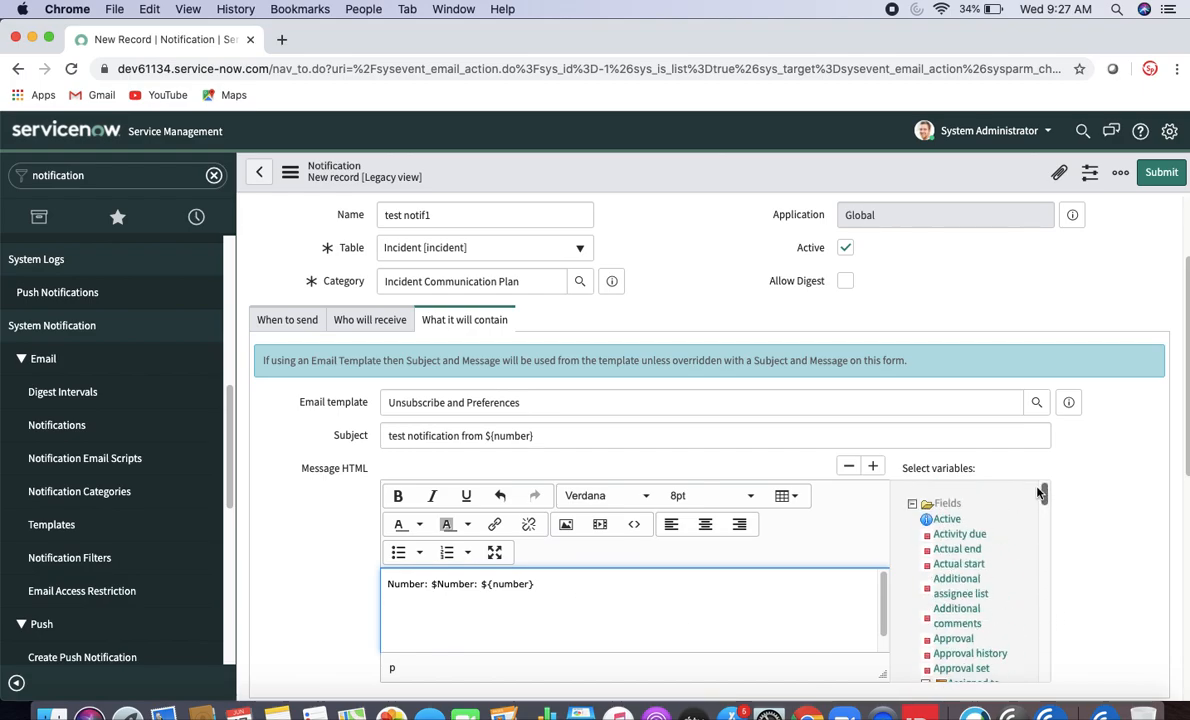
- Insert ${caller_id} and ${caller_id.email} lines into the message below the Number line
scroll(990, 555, down, 4)
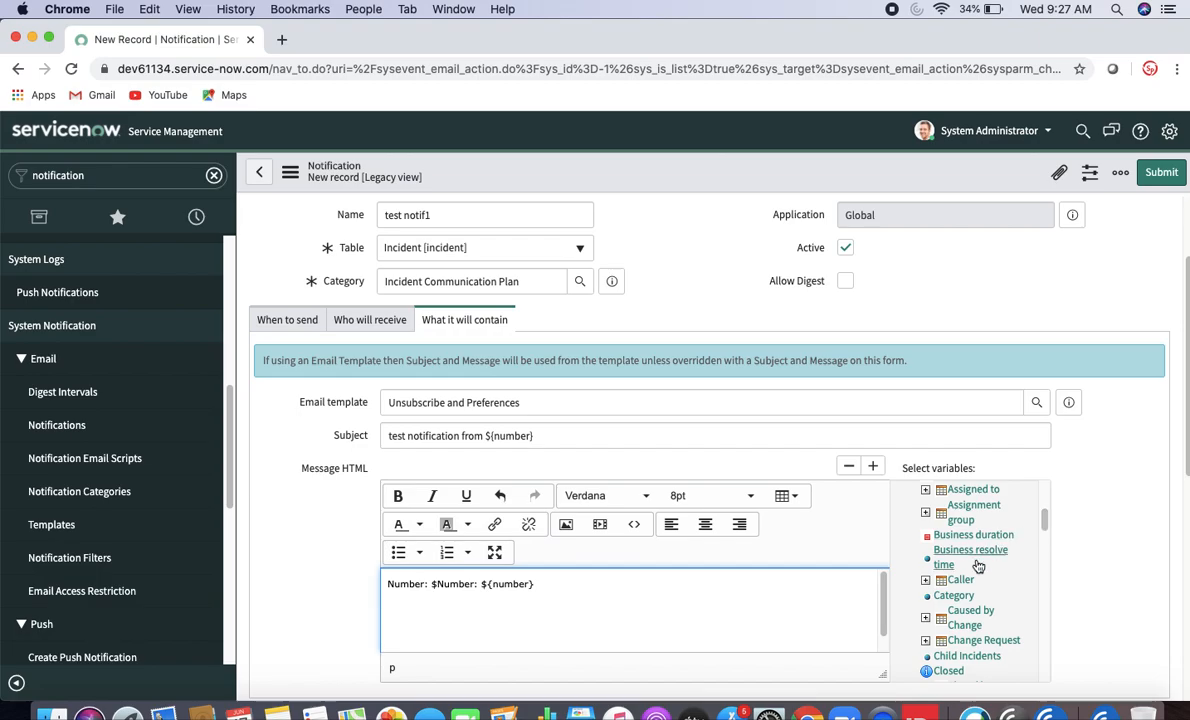
click(960, 579)
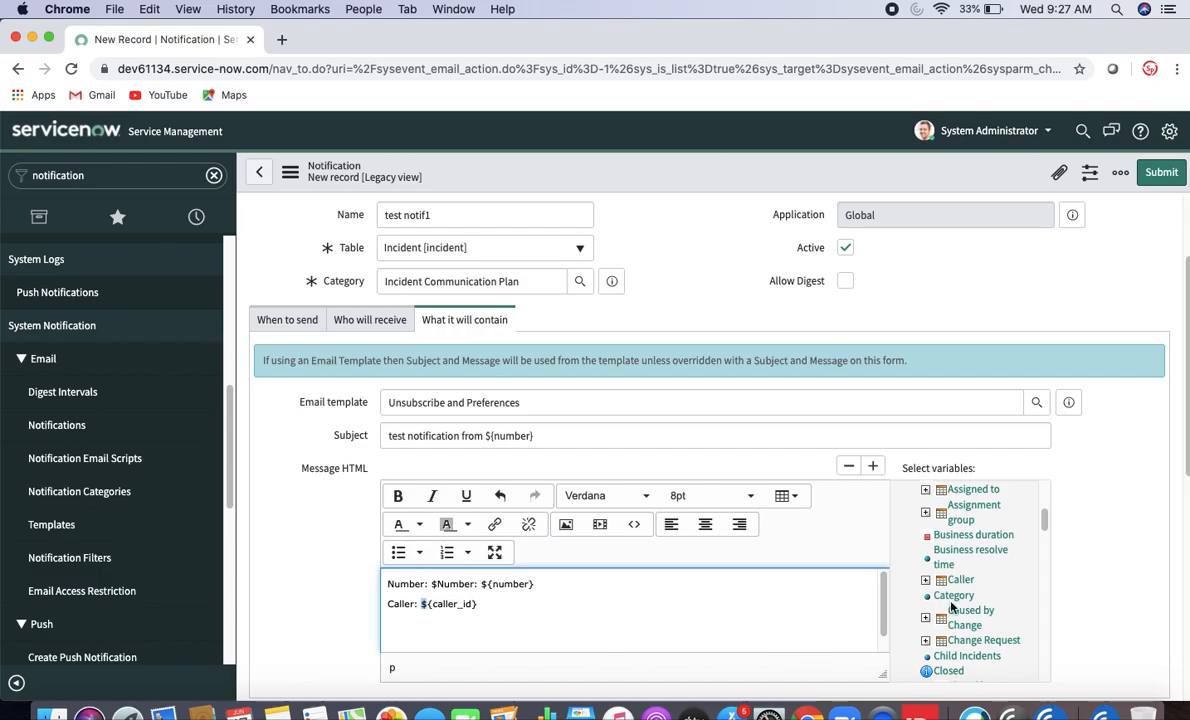
click(504, 615)
click(926, 581)
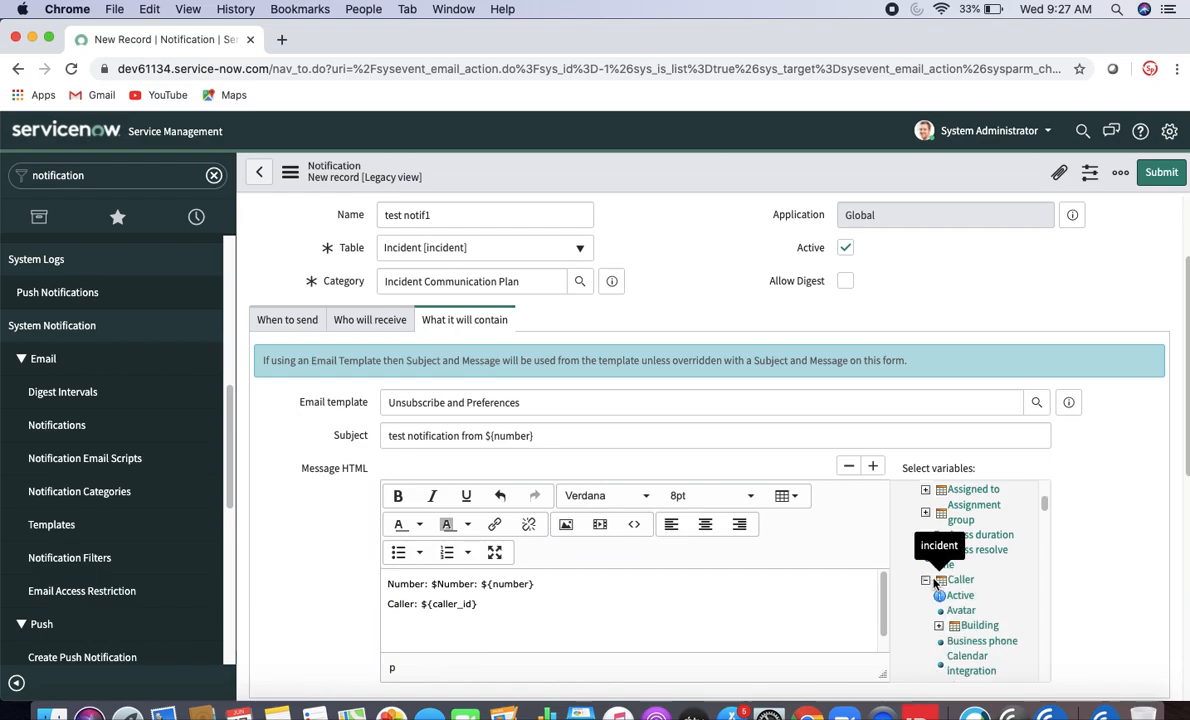
drag(1044, 507, 1046, 533)
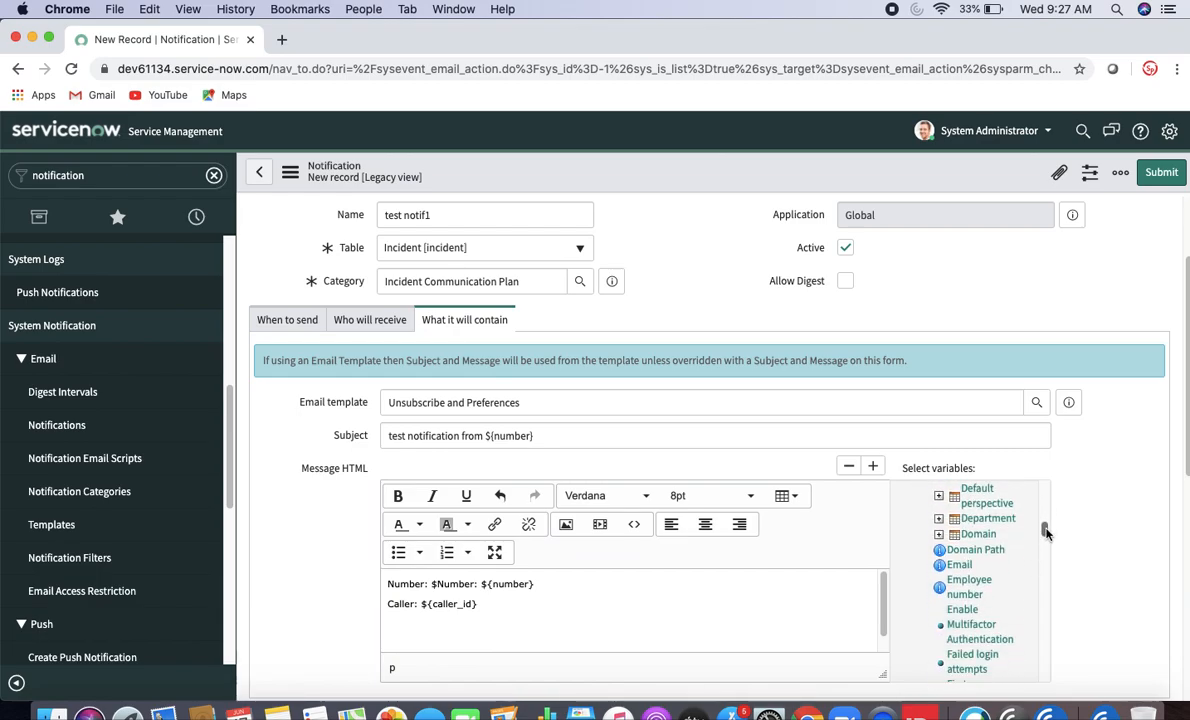
click(958, 564)
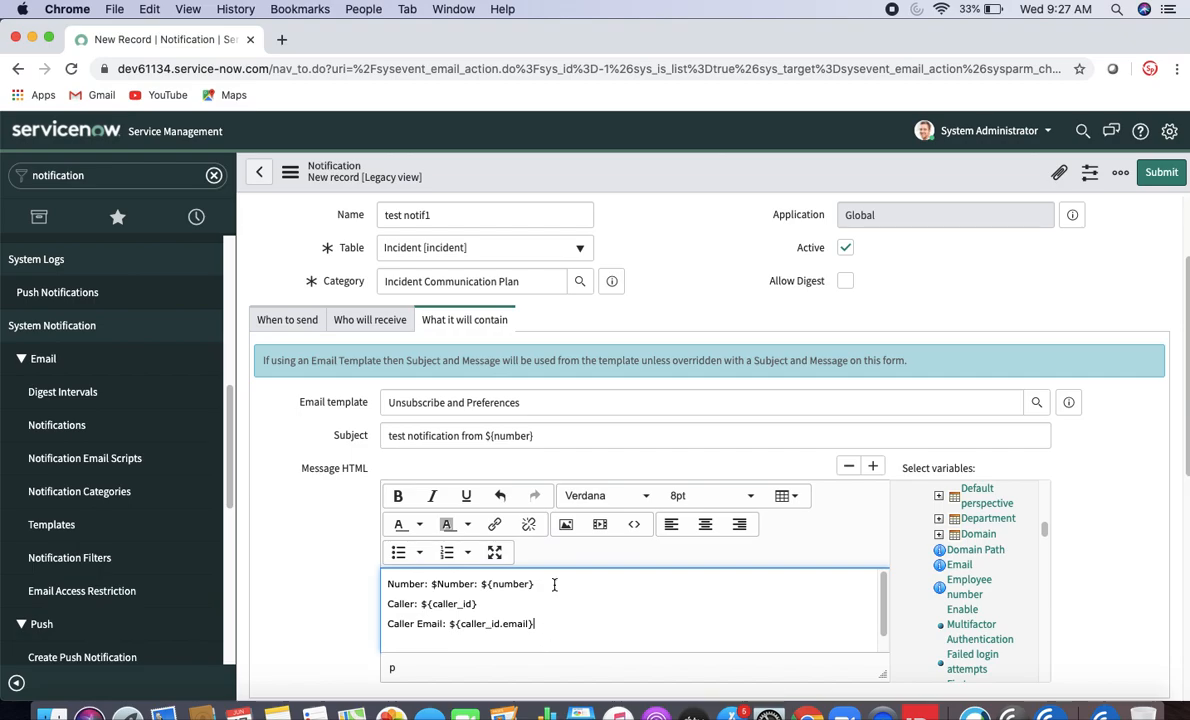
right_click(700, 172)
click(722, 180)
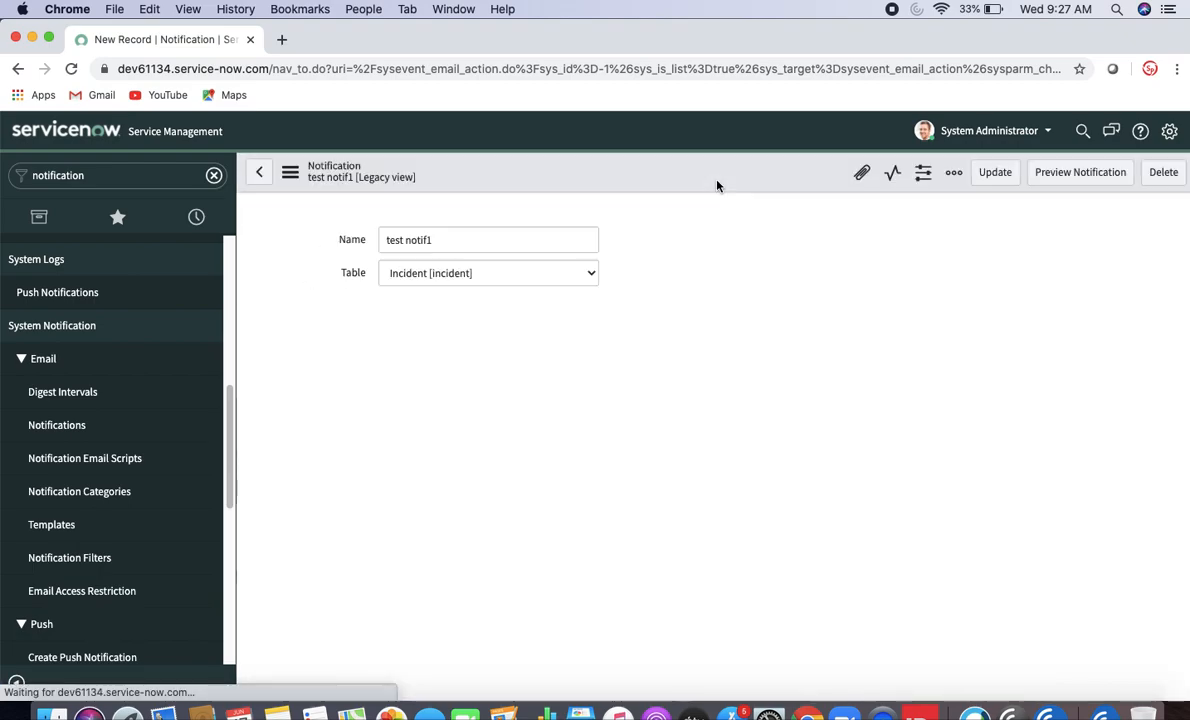
click(1079, 184)
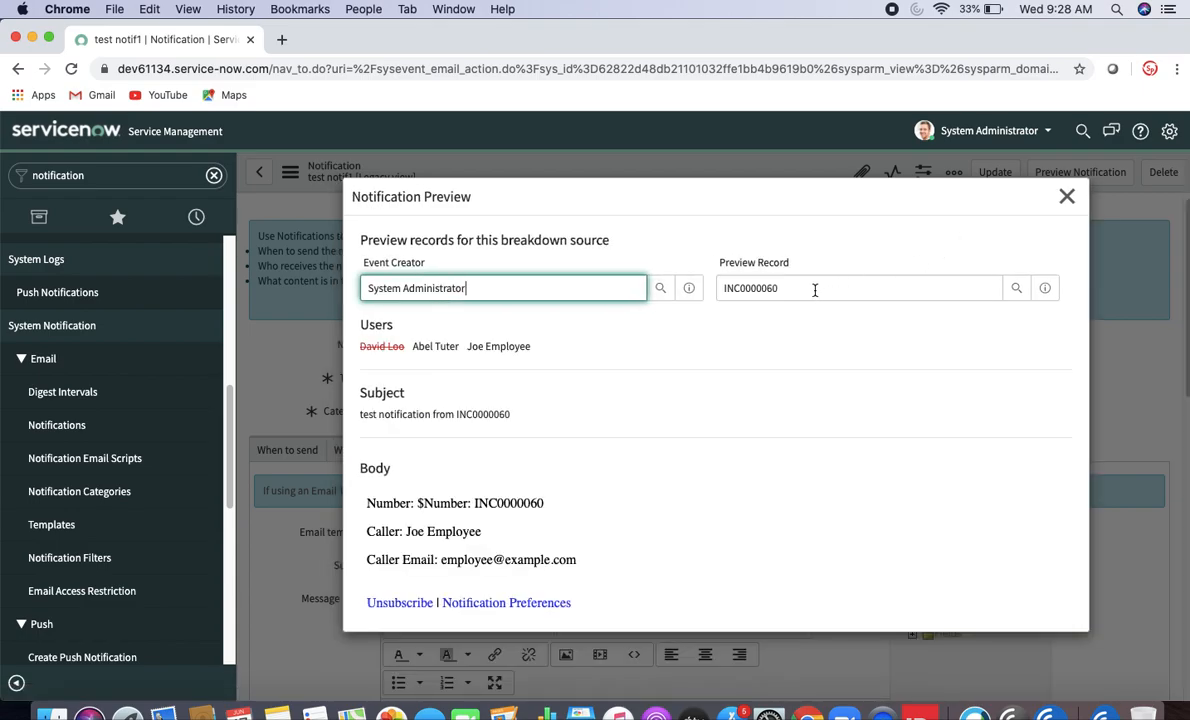
double_click(723, 288)
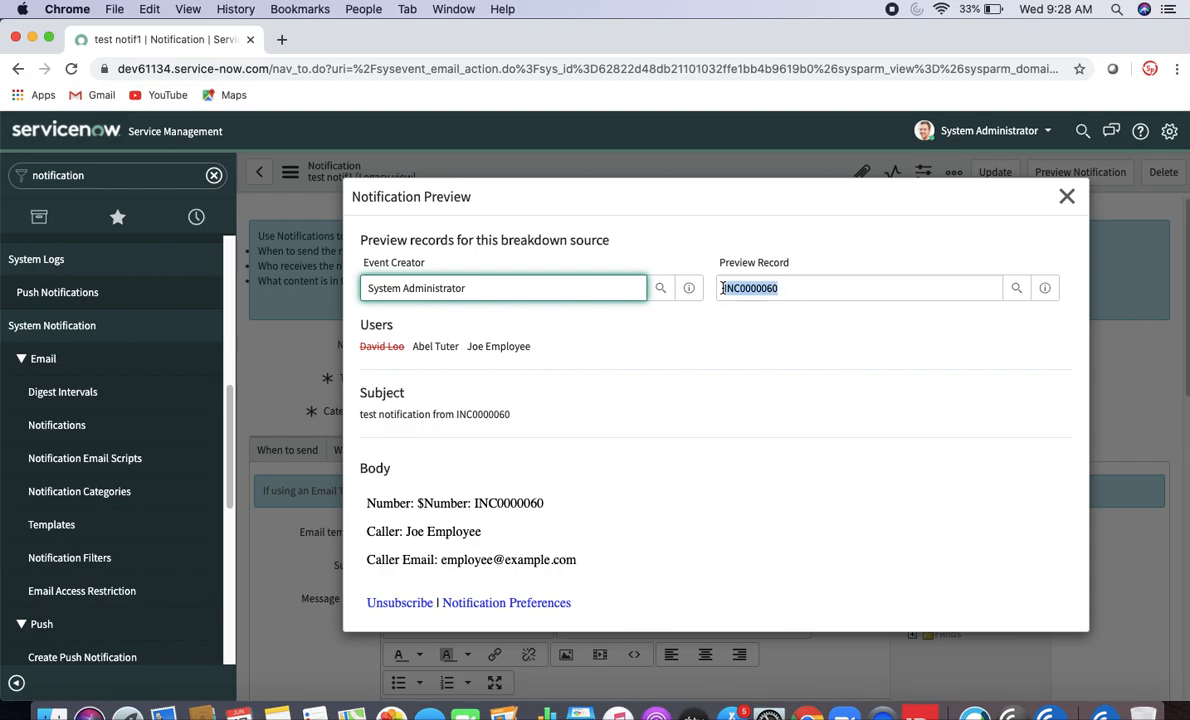
click(415, 421)
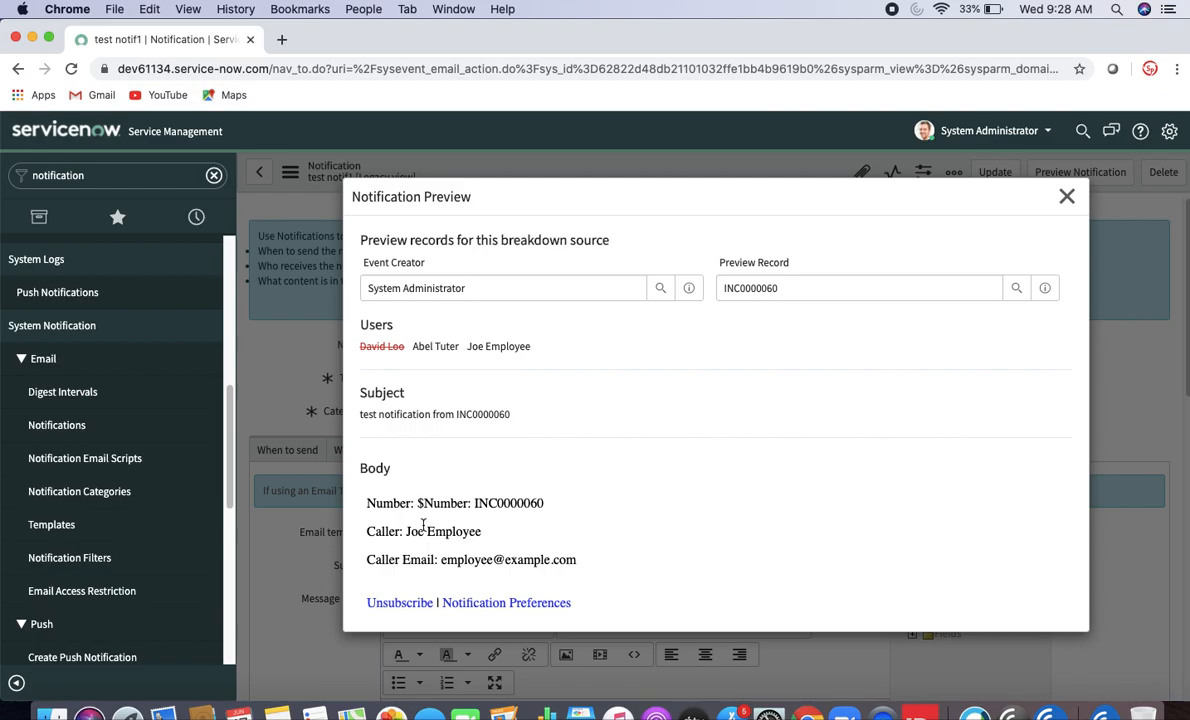
drag(476, 503, 419, 500)
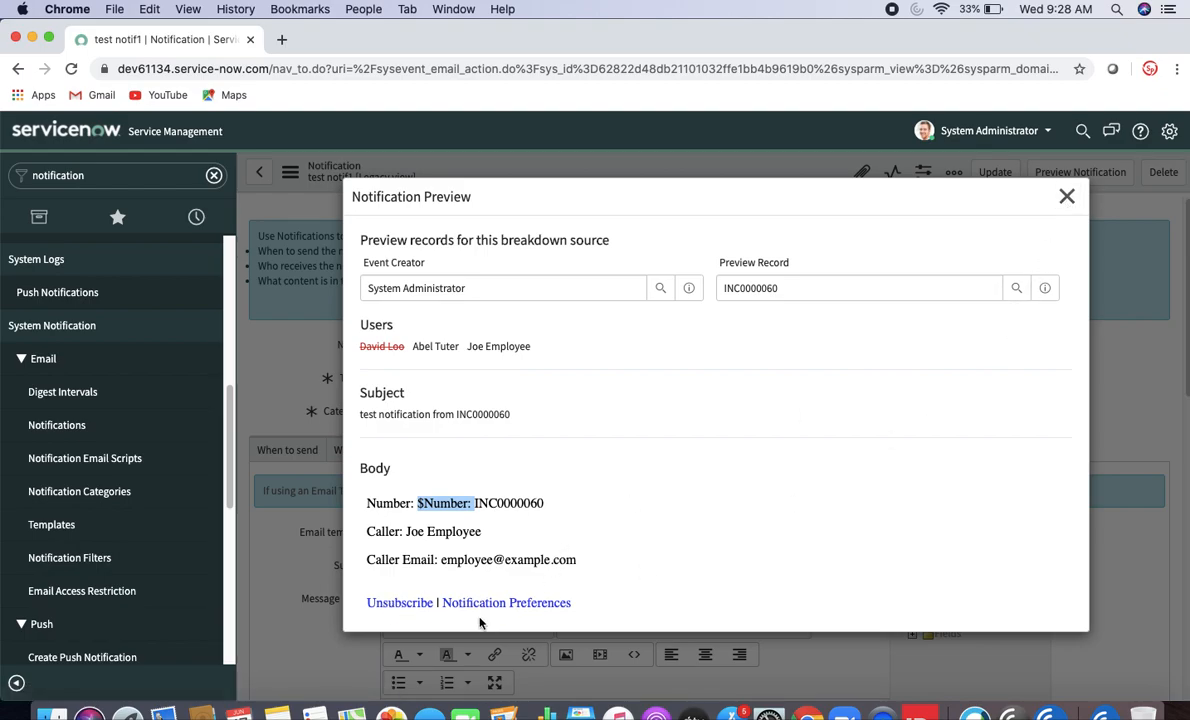
click(1067, 197)
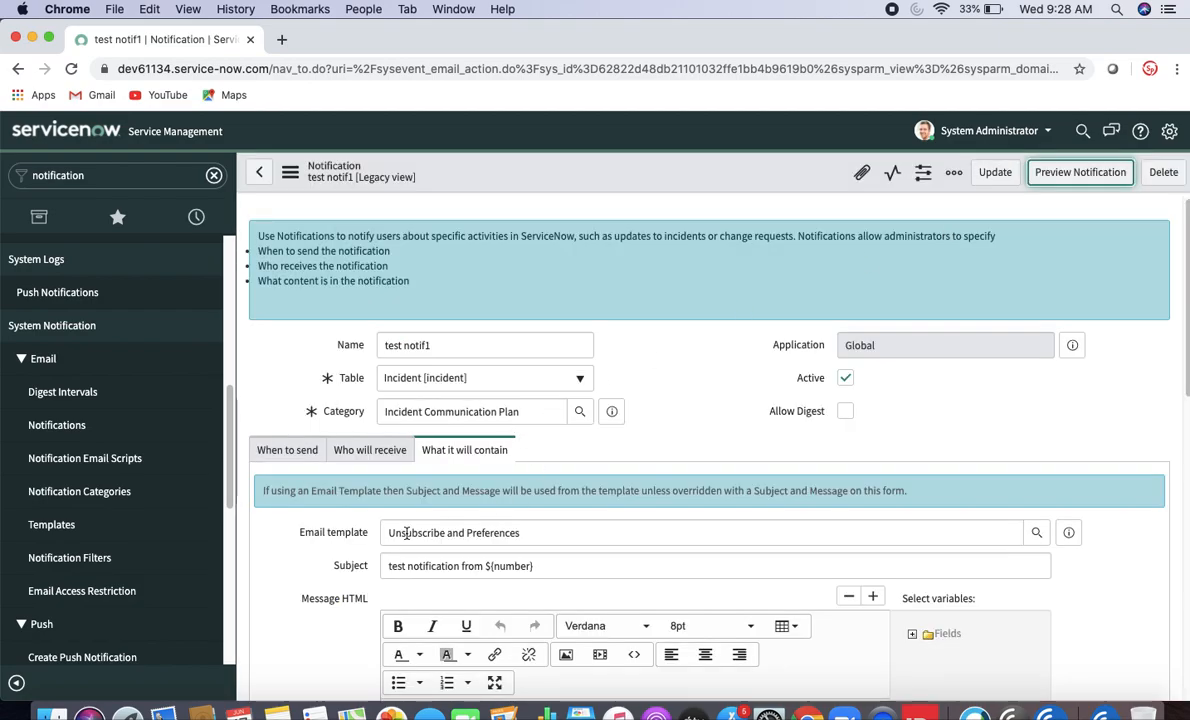
- Clear the email template and save the notification
drag(547, 535, 368, 533)
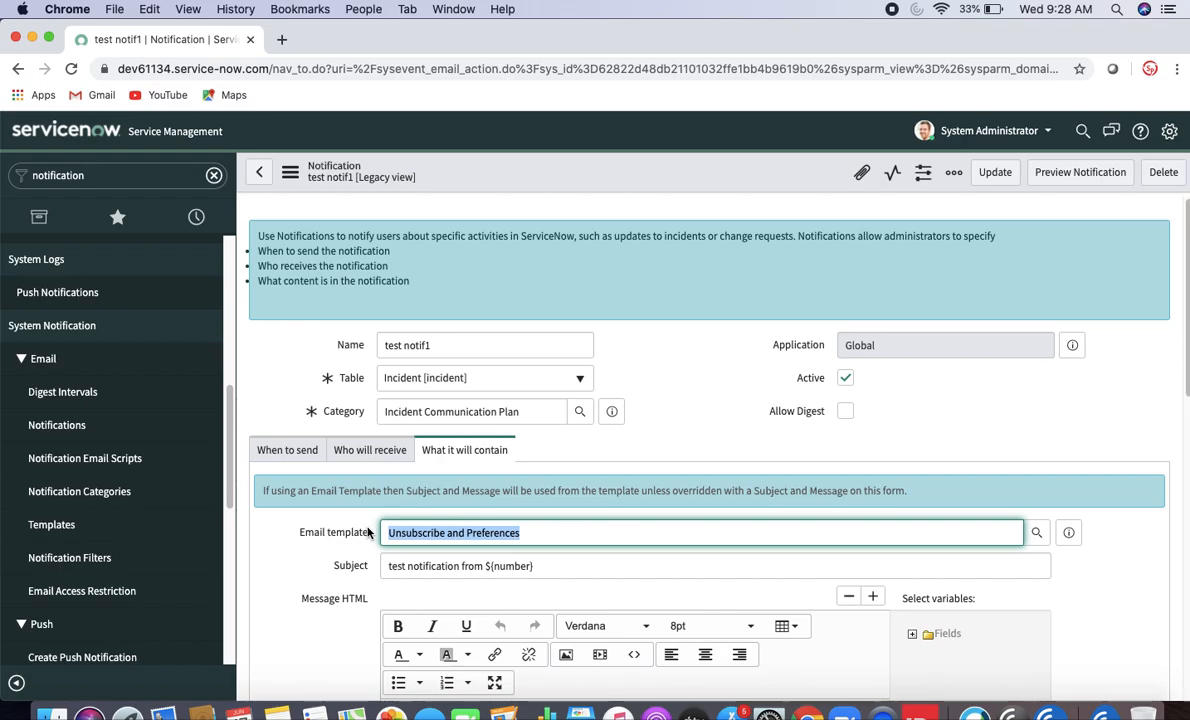
key(BackSpace)
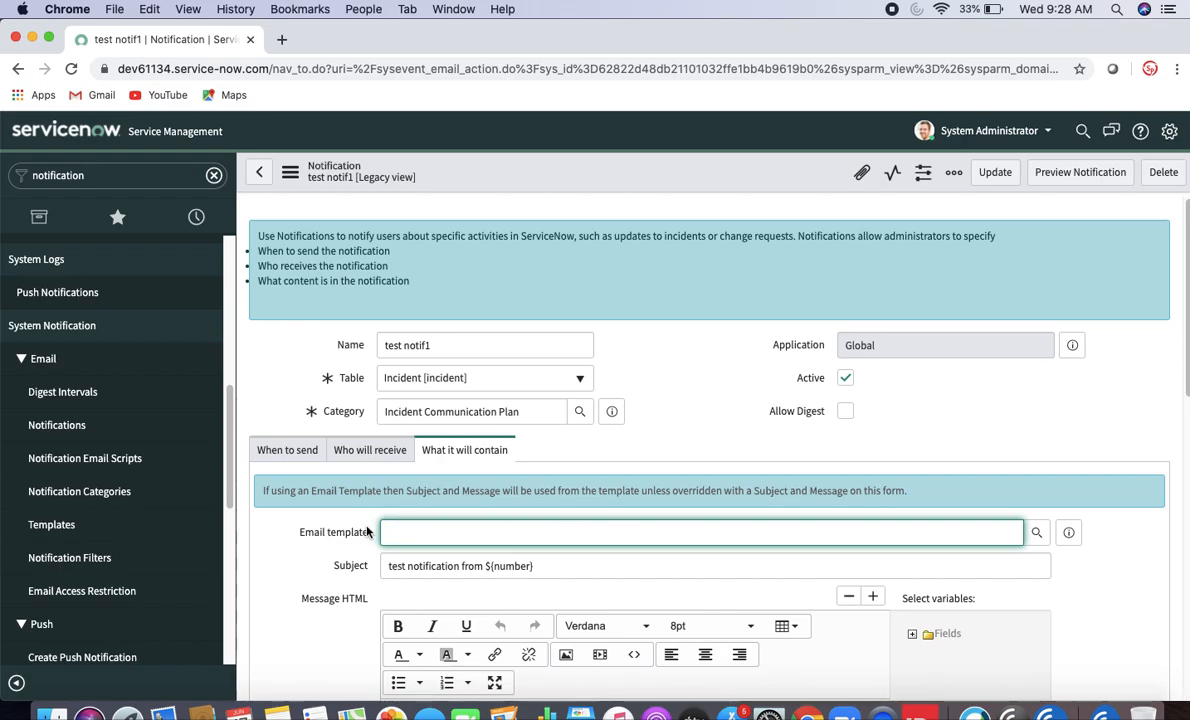
right_click(622, 181)
click(642, 191)
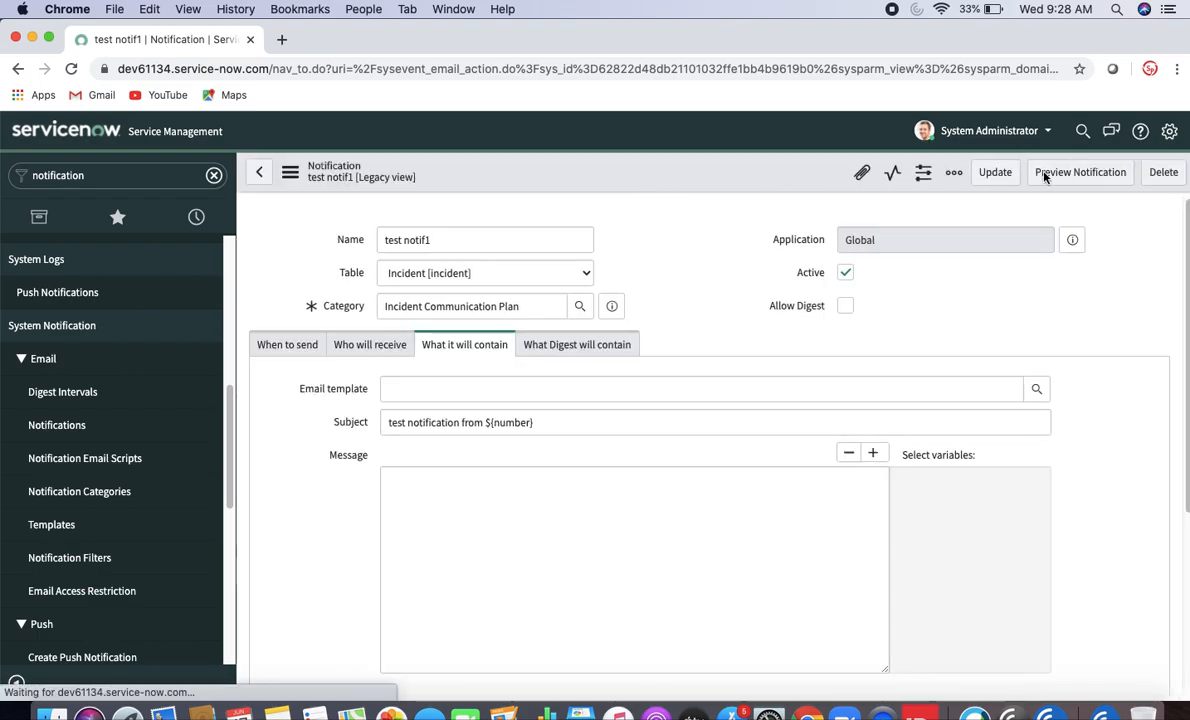
- Delete the extra '$Number:' so the first line reads 'Number: ${number}', then save
scroll(460, 570, down, 3)
drag(481, 577, 431, 577)
key(BackSpace)
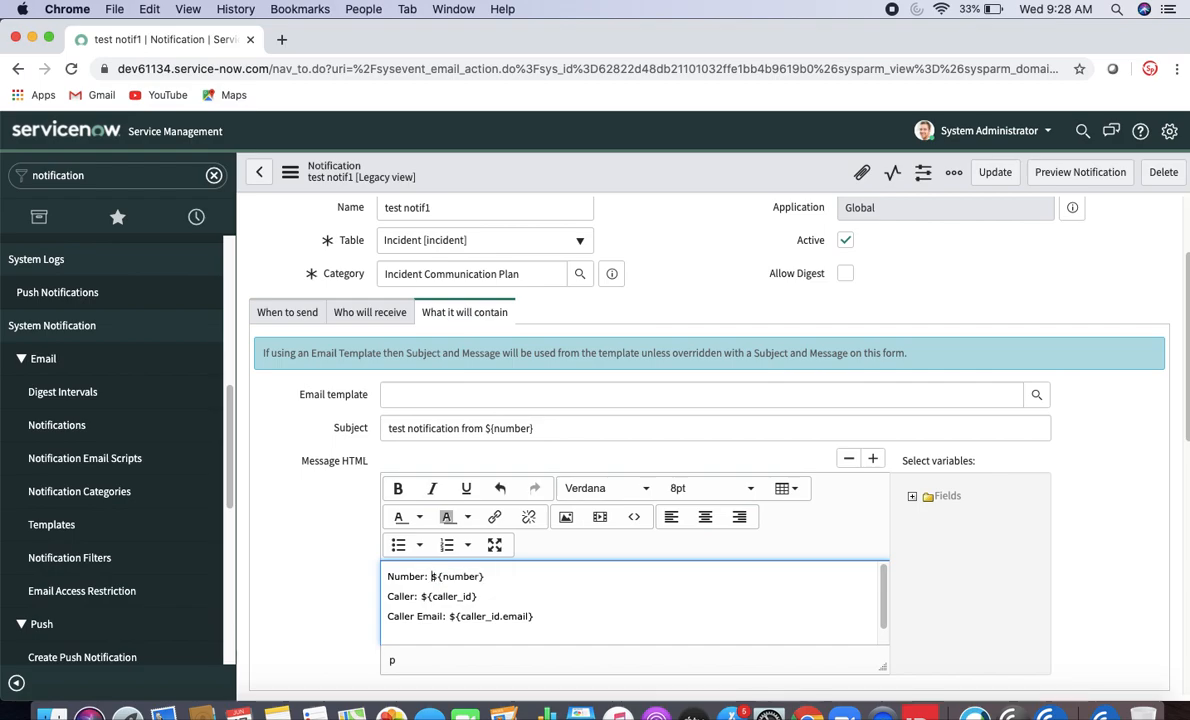
right_click(753, 169)
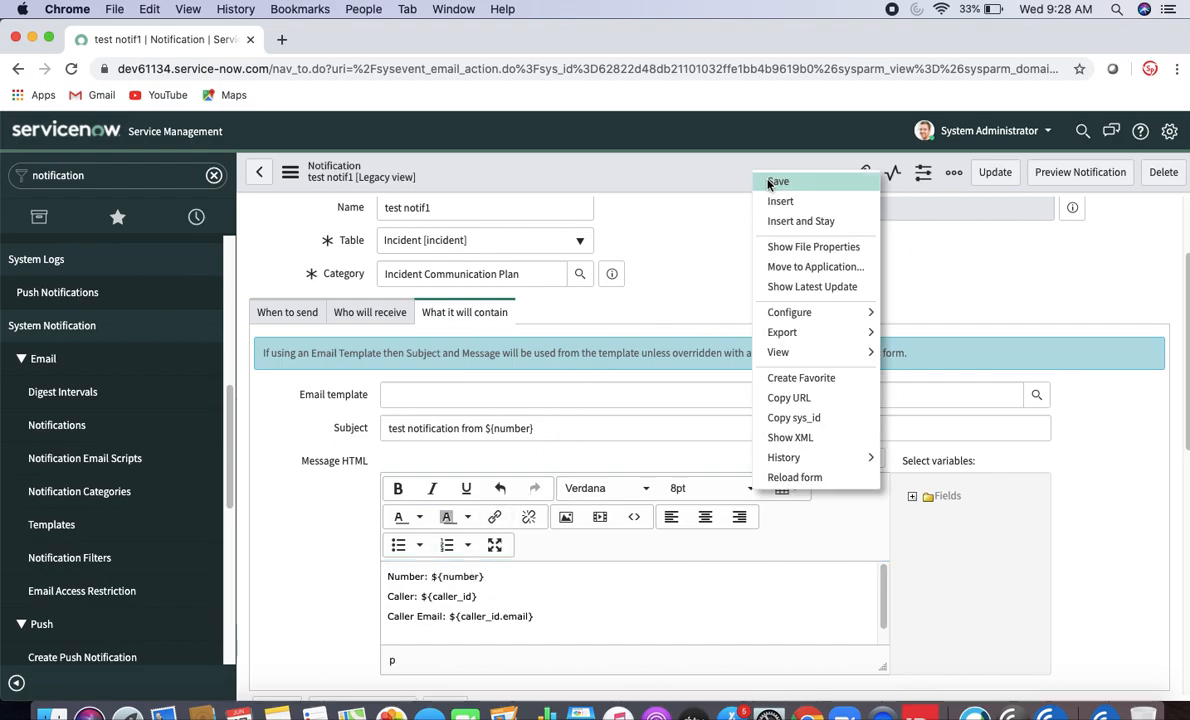
click(770, 181)
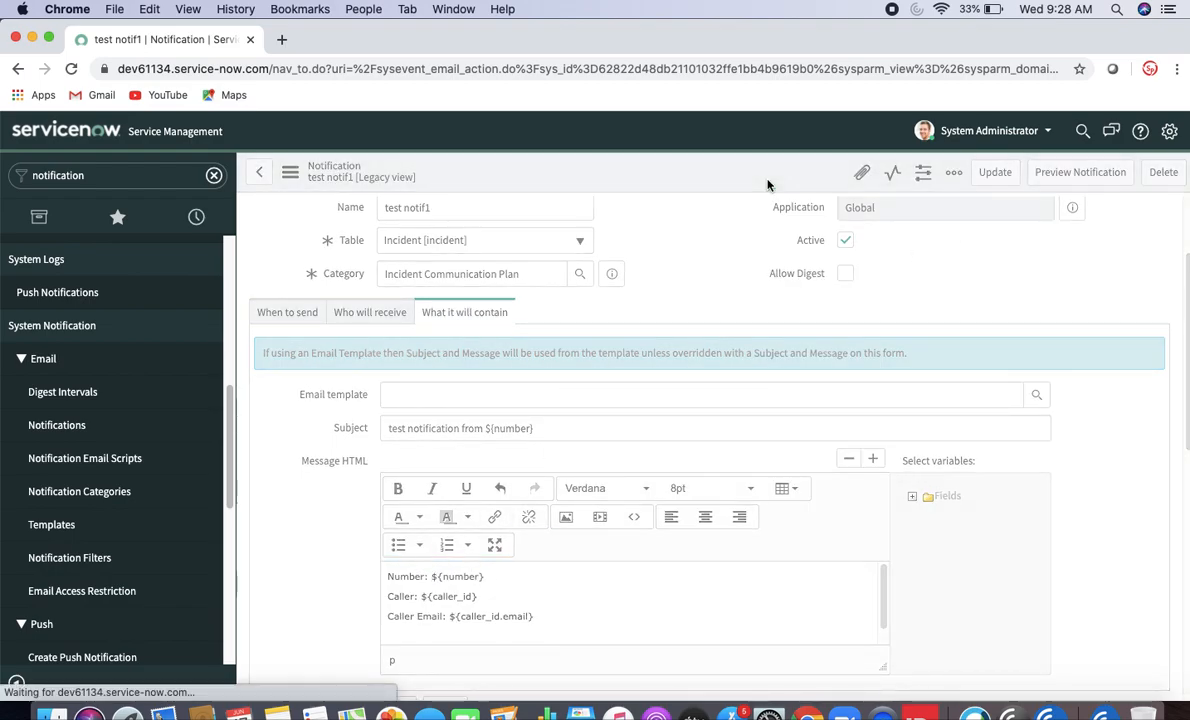
click(1051, 184)
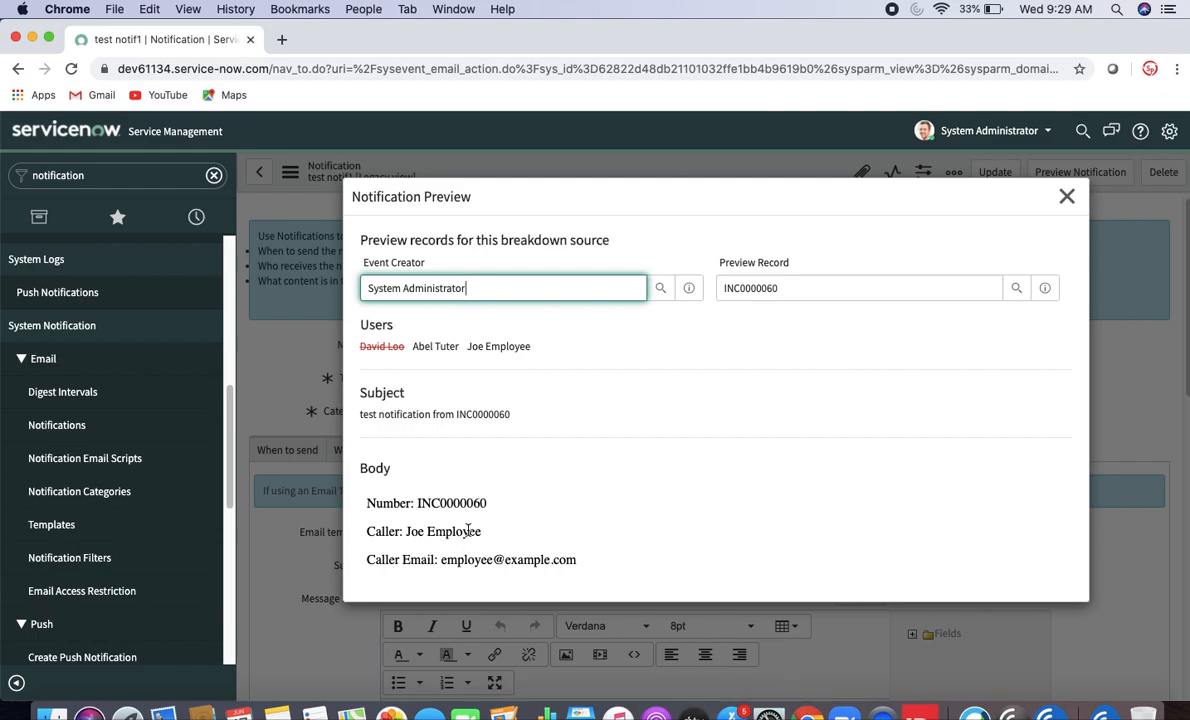
click(1066, 196)
click(170, 174)
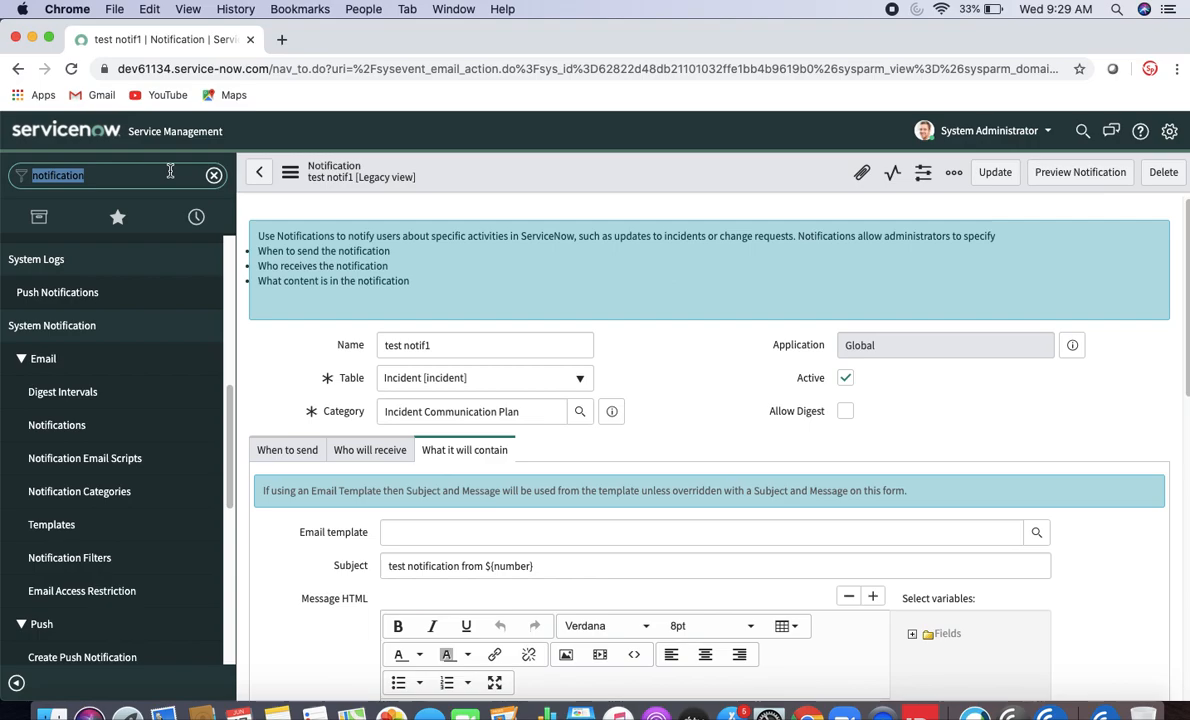
- Open a new incident form in another tab, pick a caller and enter the short description
text(lncident)
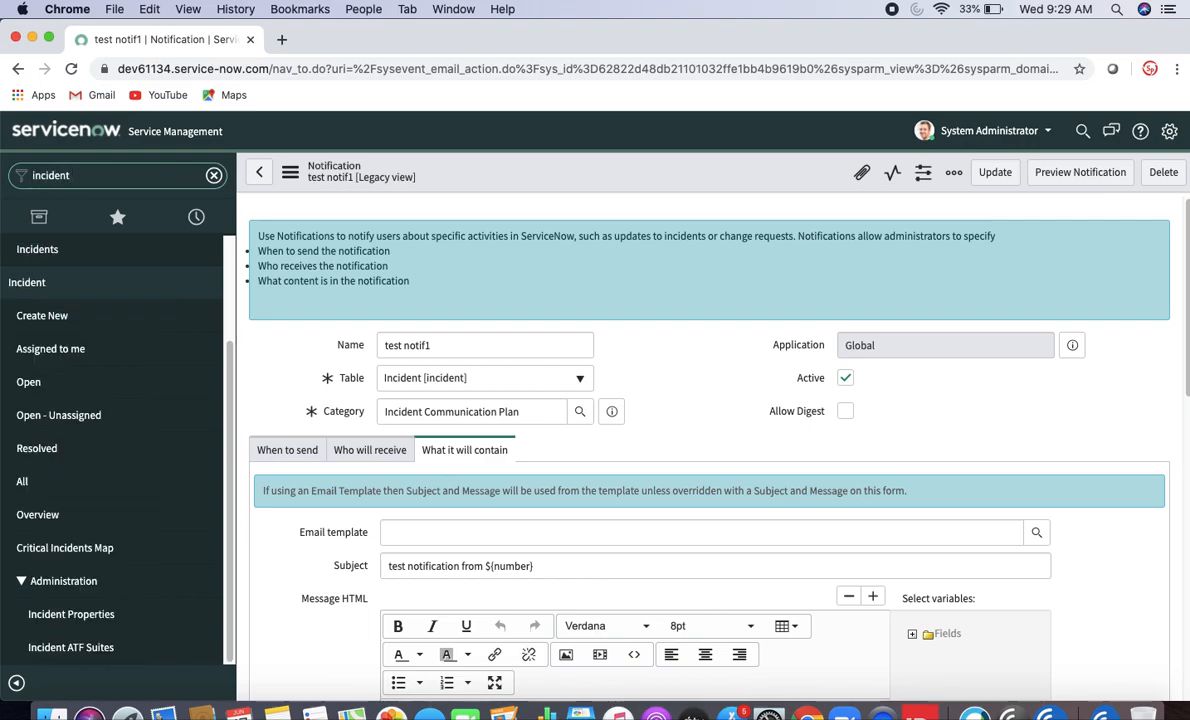
super+click(42, 315)
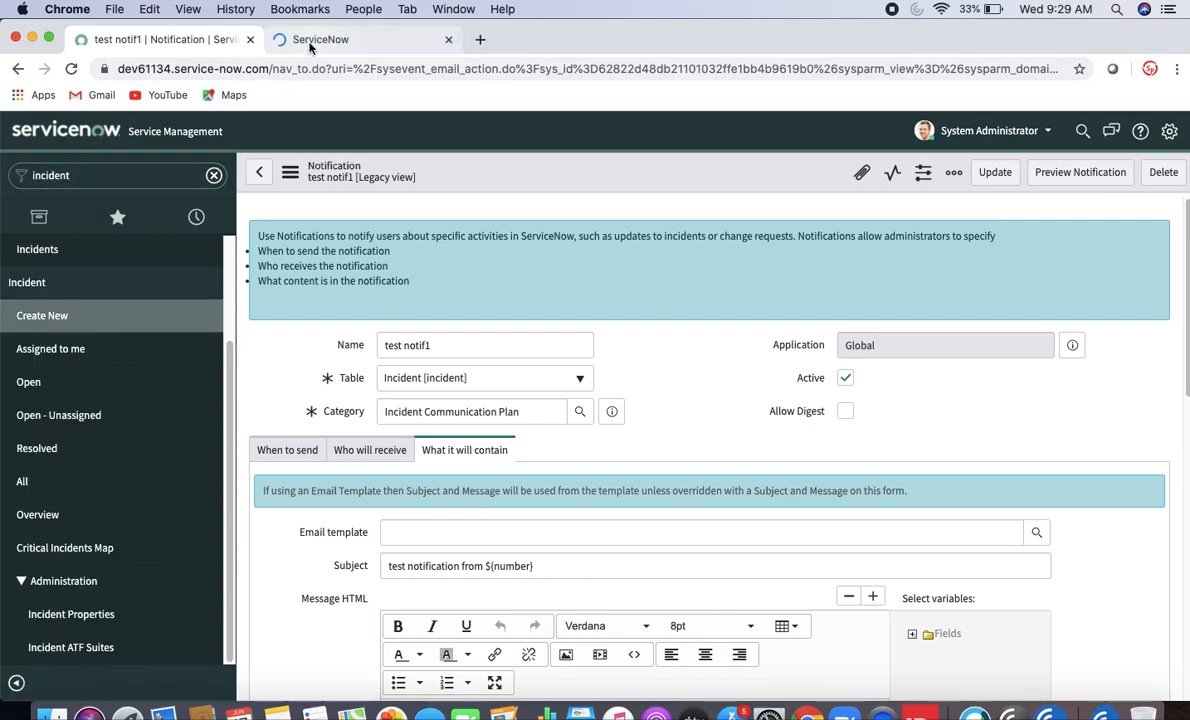
click(311, 42)
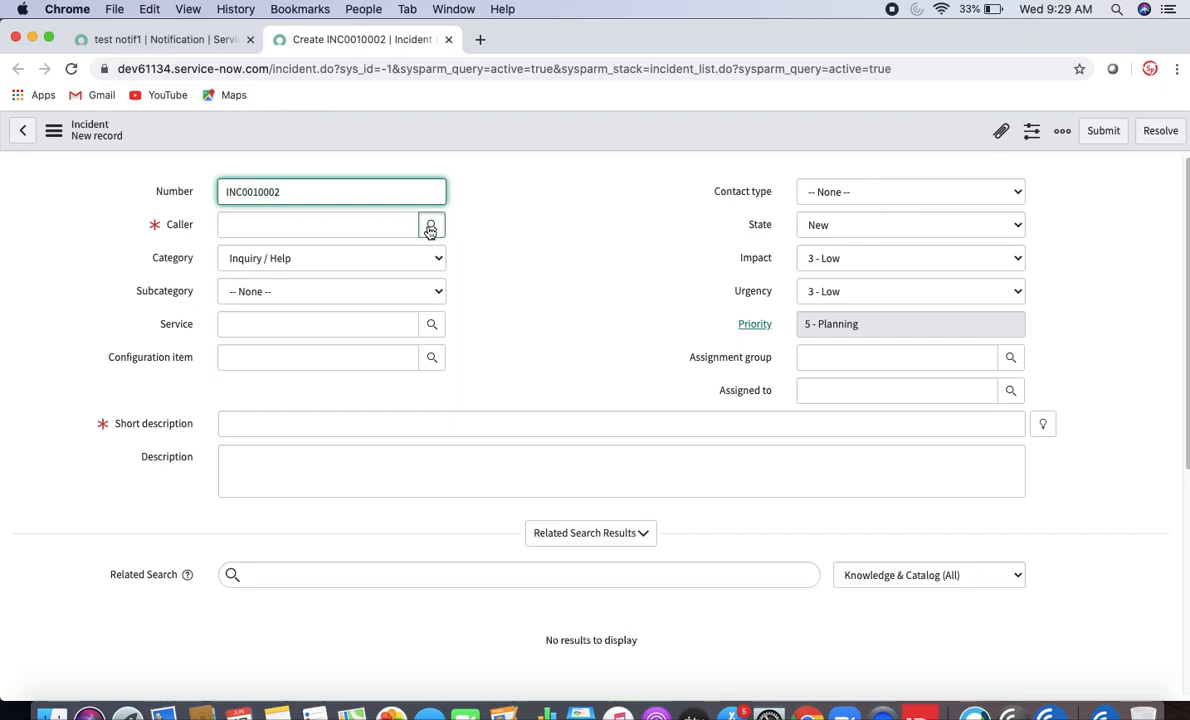
click(430, 228)
click(92, 389)
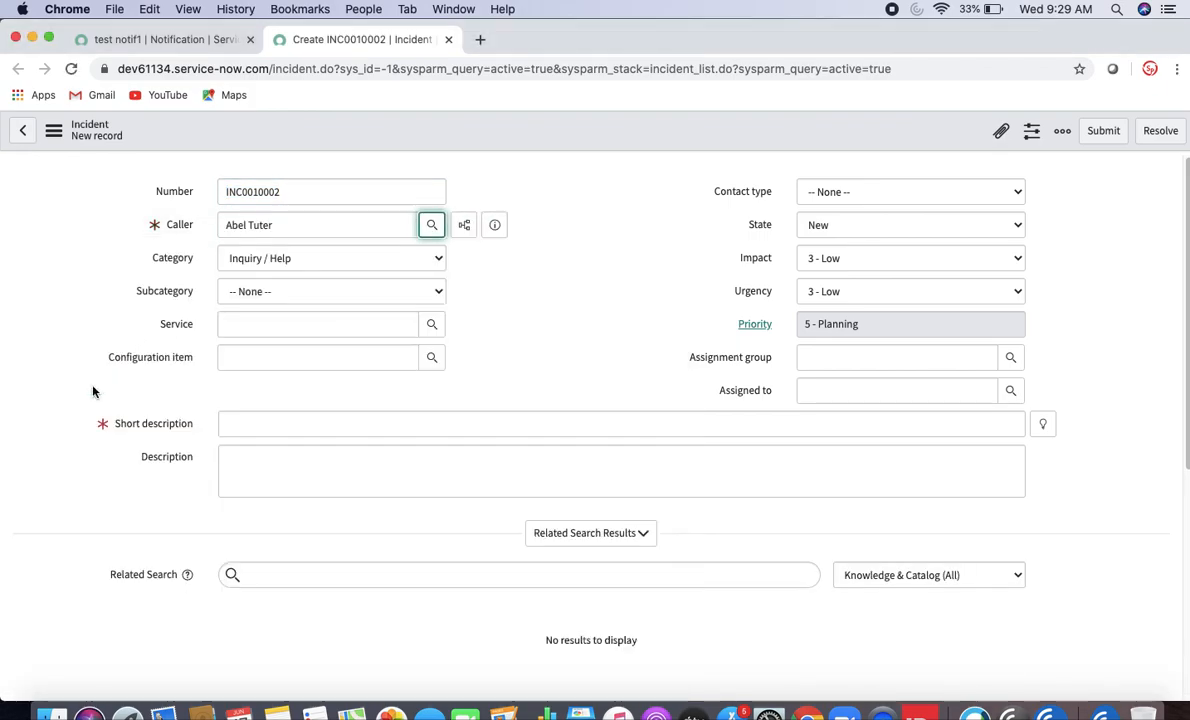
click(381, 429)
text(test)
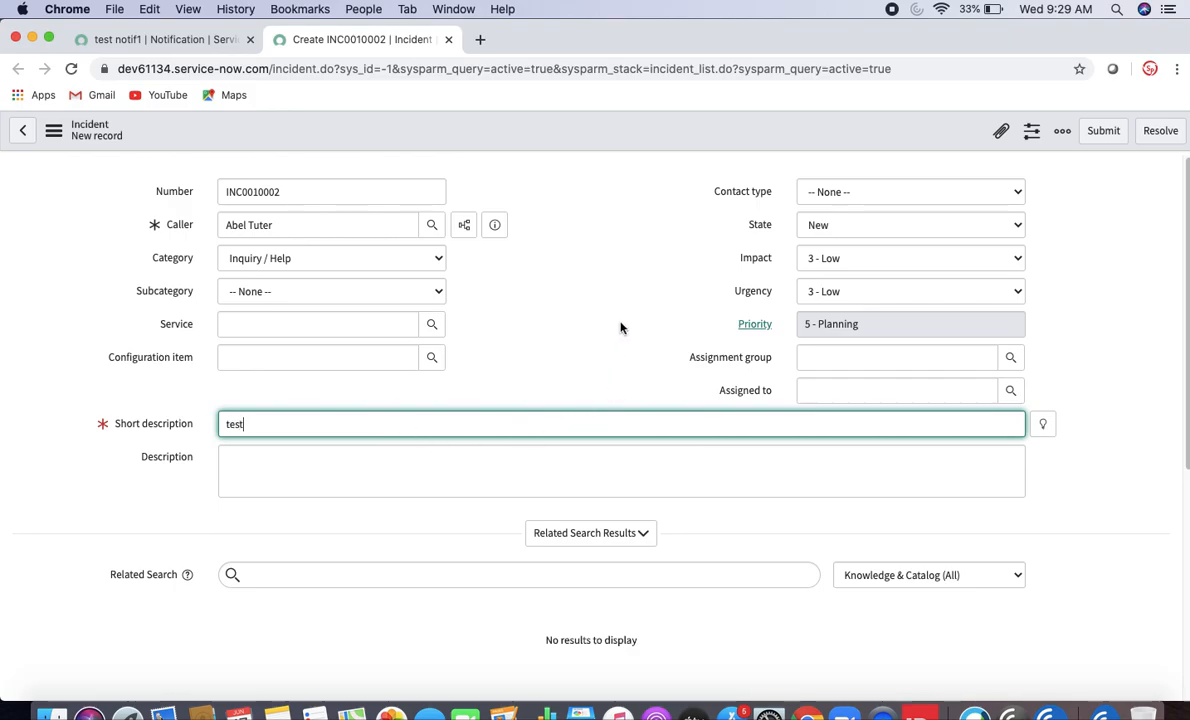
click(619, 327)
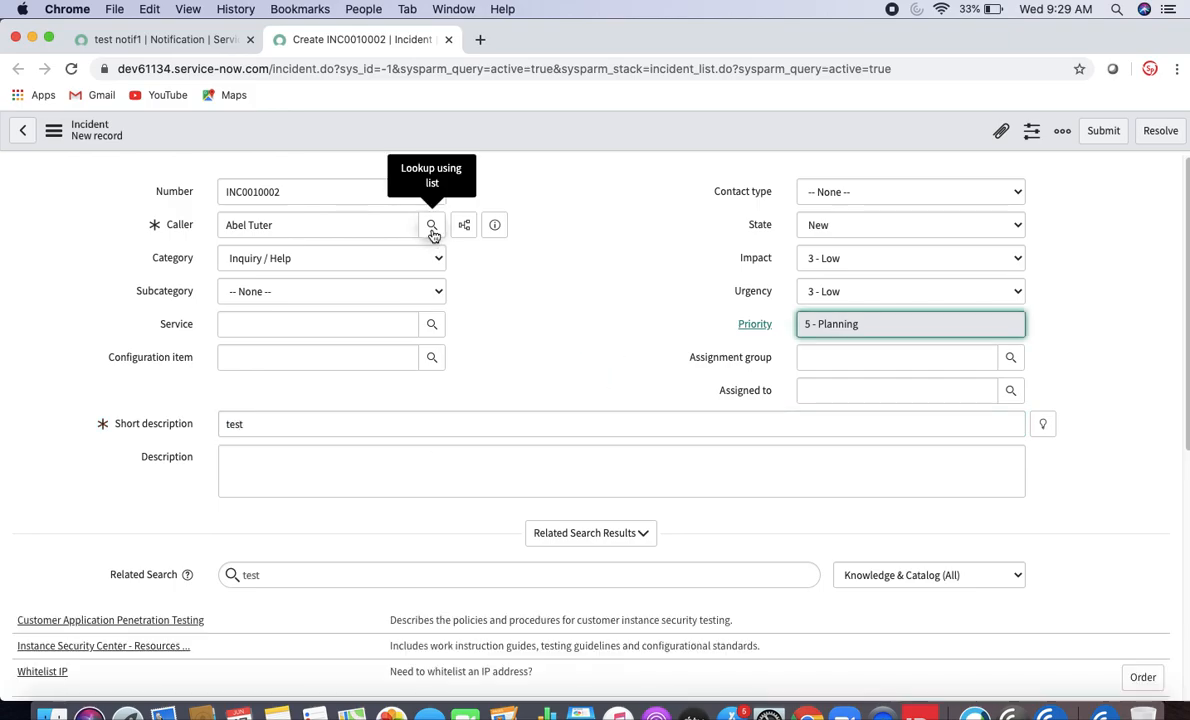
- Choose an active user as caller via the Active filter and save incident INC0010002
click(432, 226)
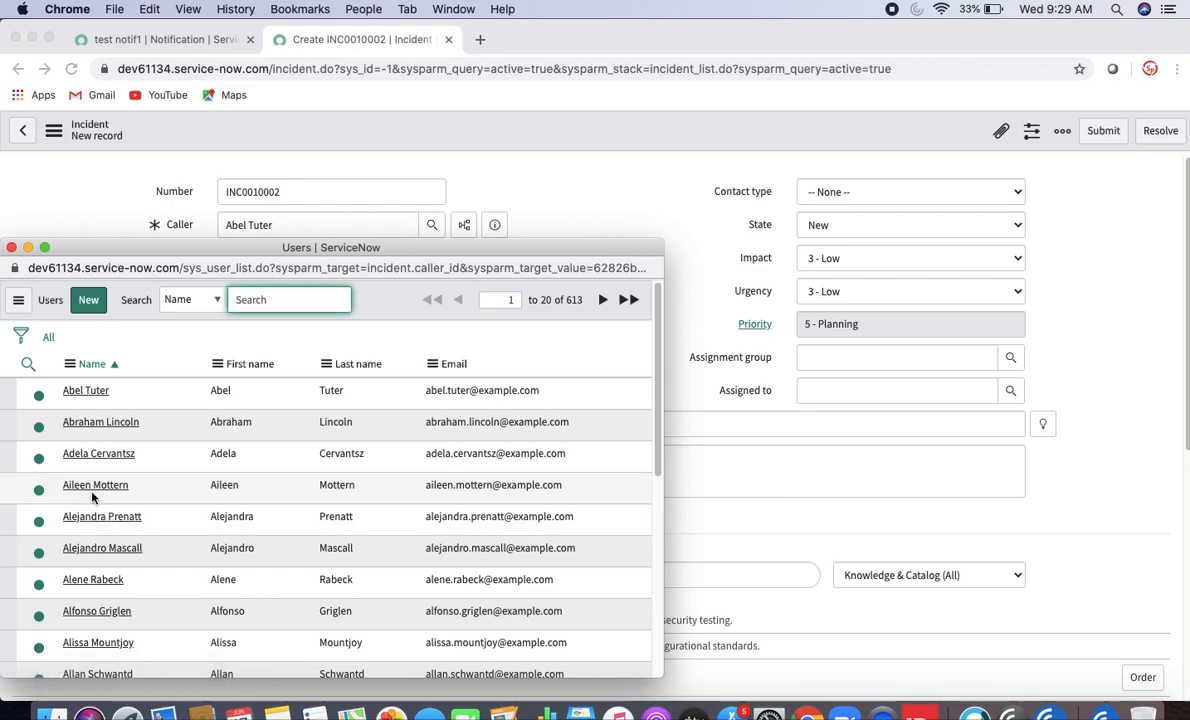
click(21, 337)
click(100, 406)
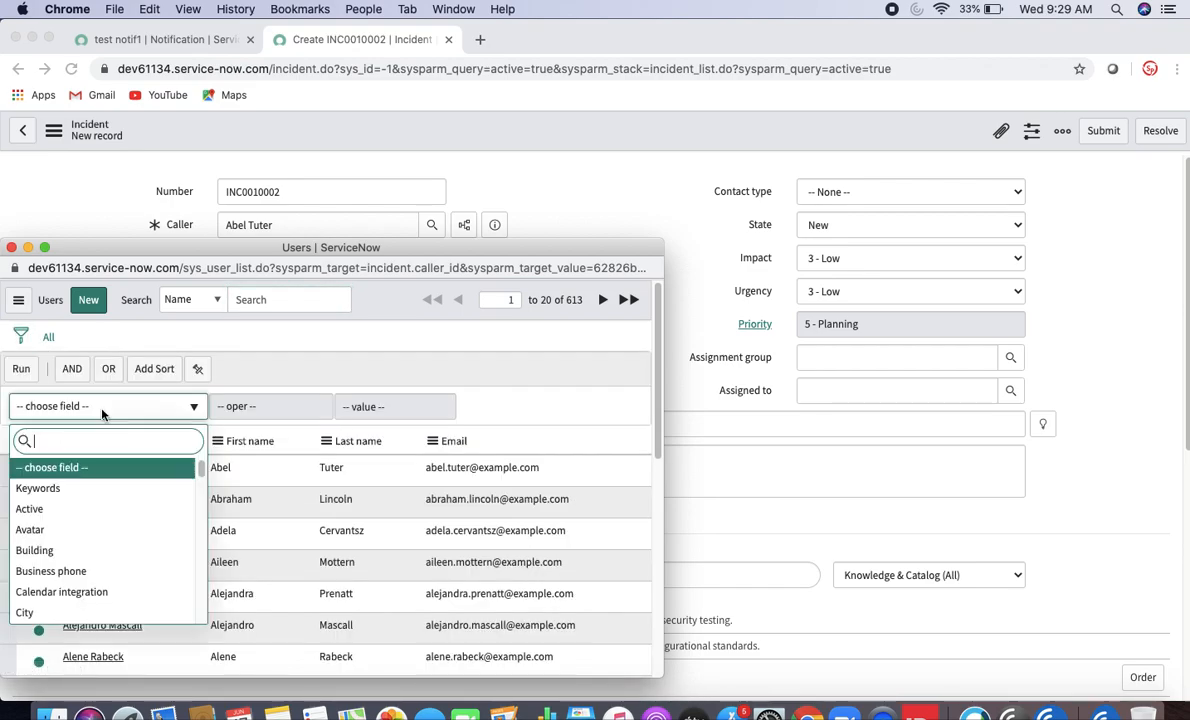
text(ac)
click(89, 470)
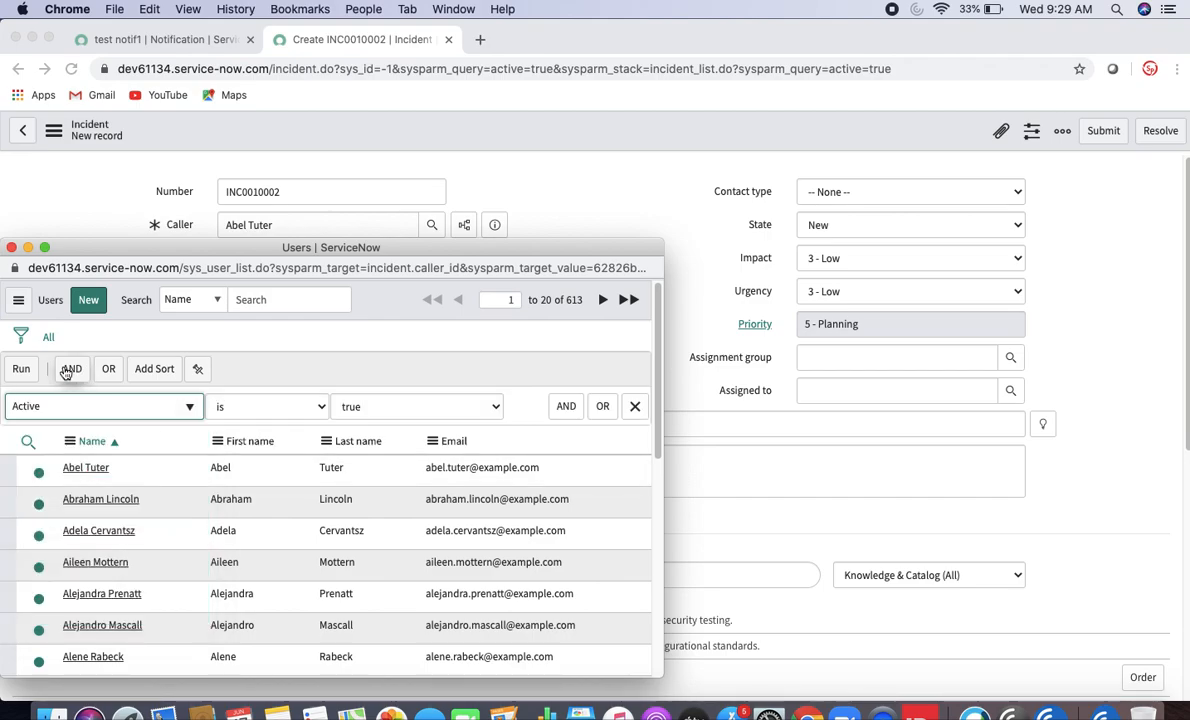
click(24, 370)
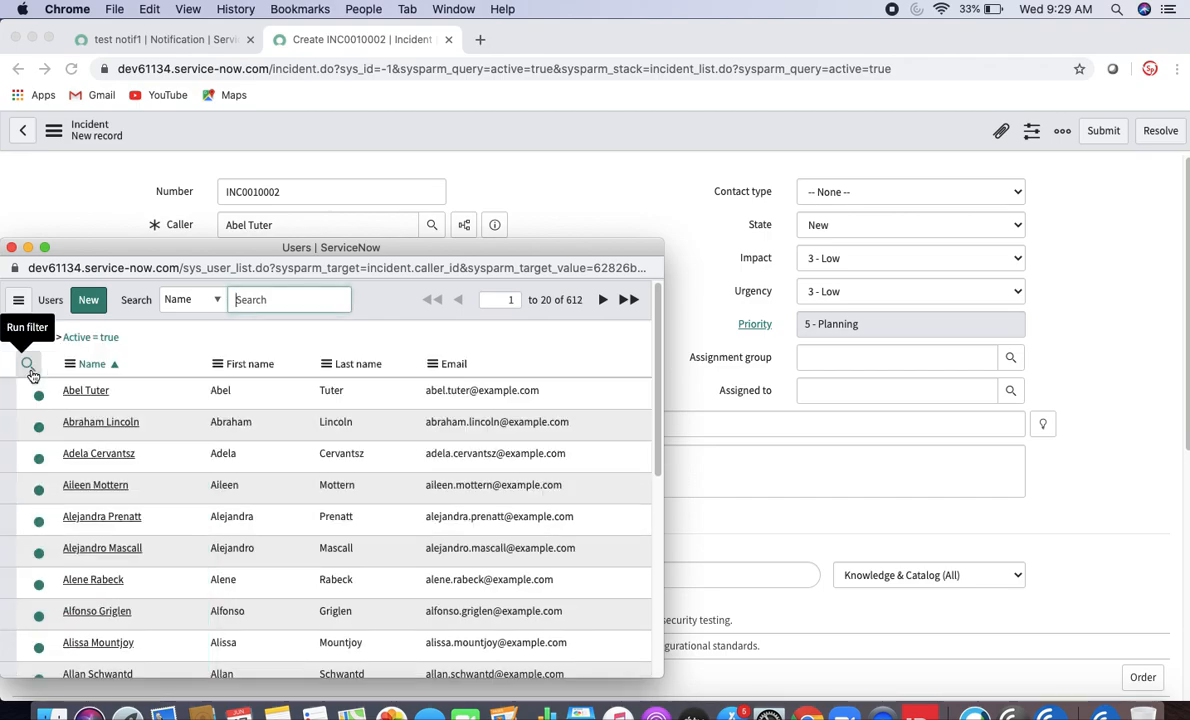
click(90, 391)
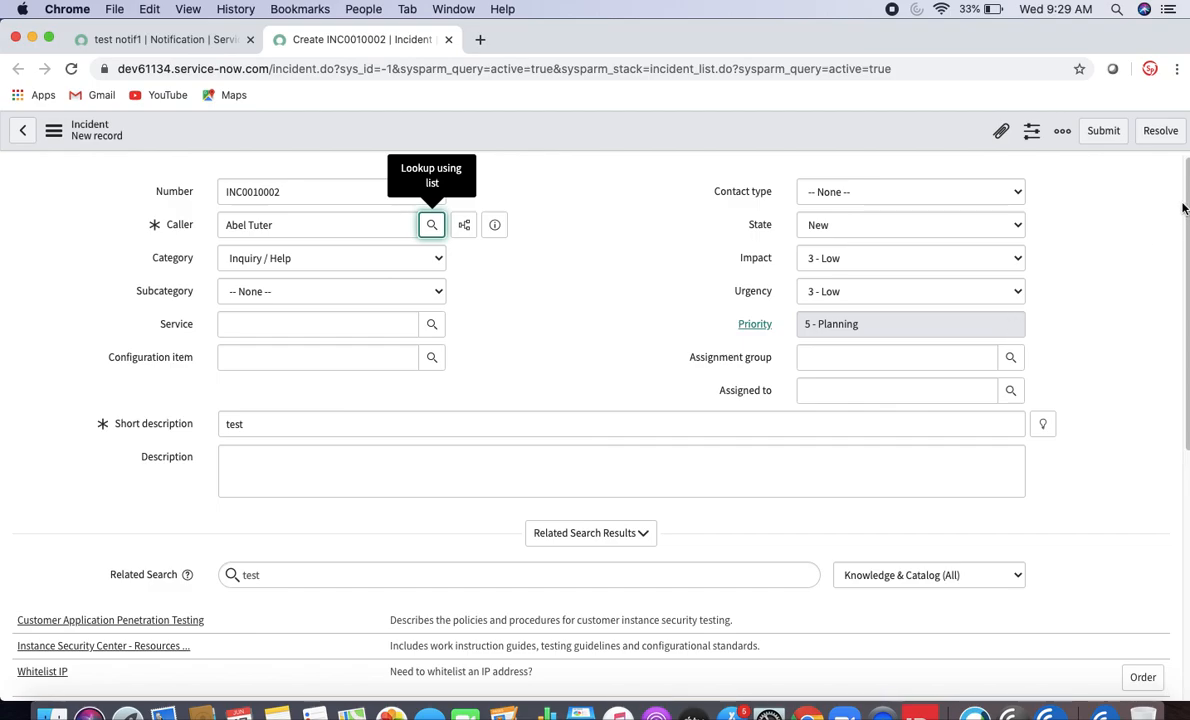
scroll(1102, 198, down, 5)
scroll(600, 400, up, 4)
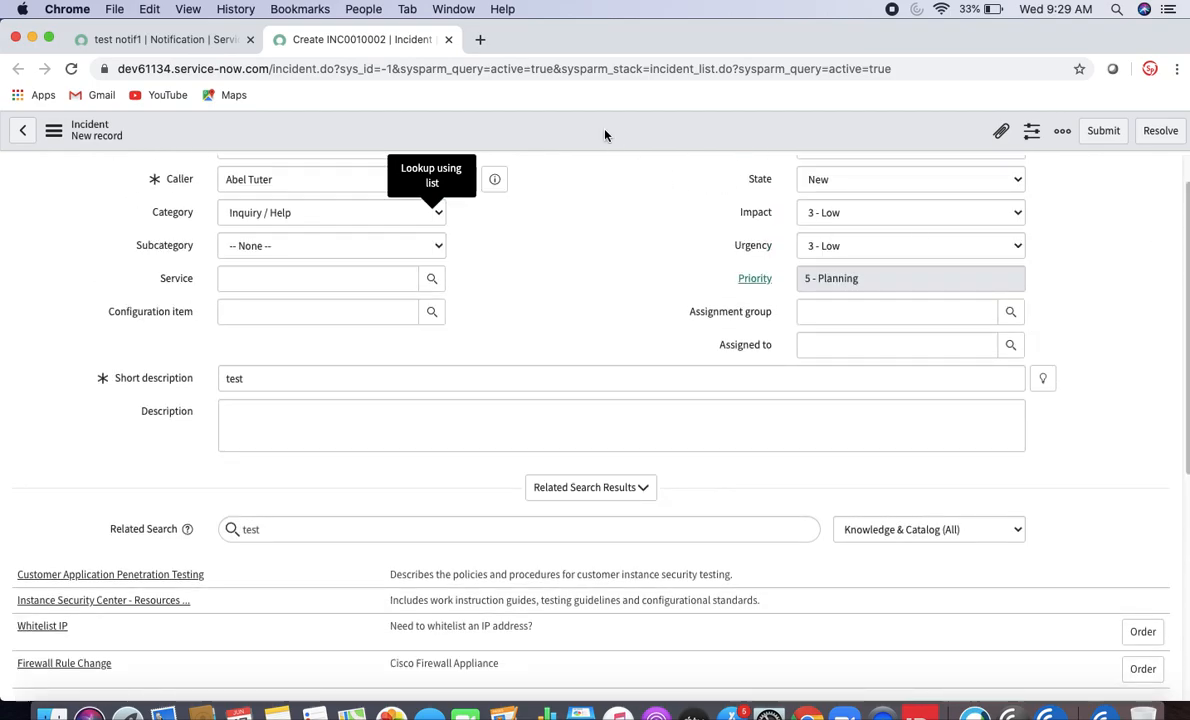
right_click(578, 136)
click(623, 153)
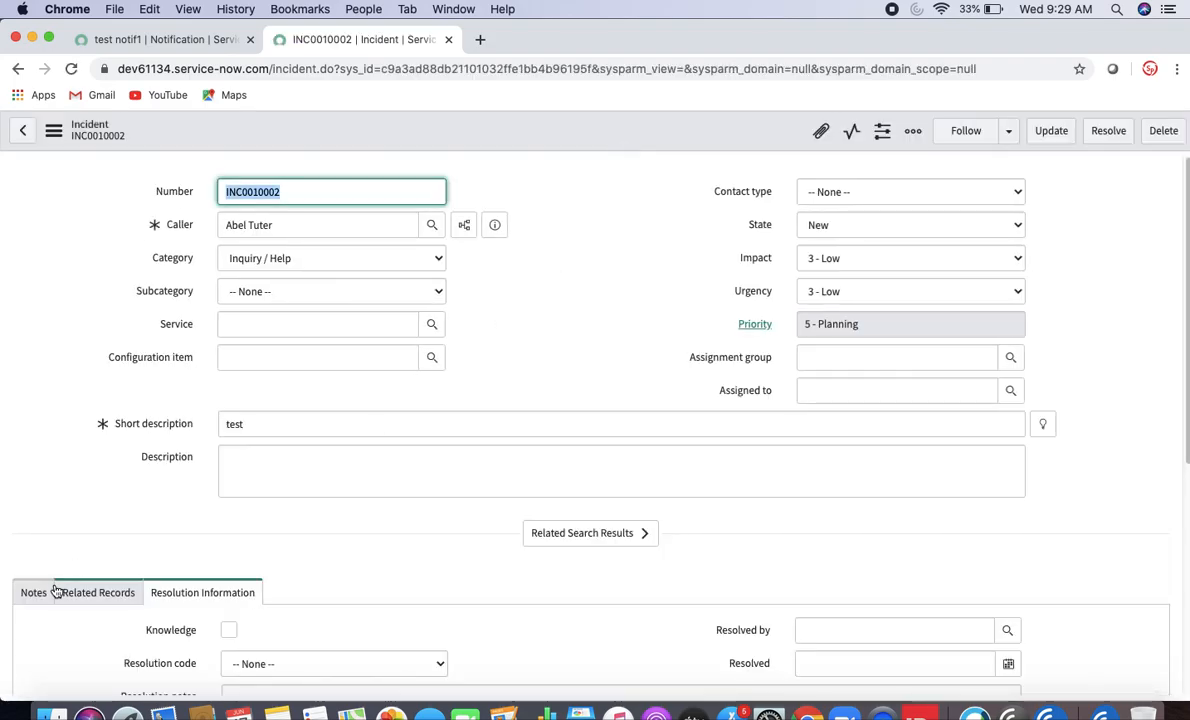
- Show the notes and refresh INC0010002 to check its activity stream
click(34, 593)
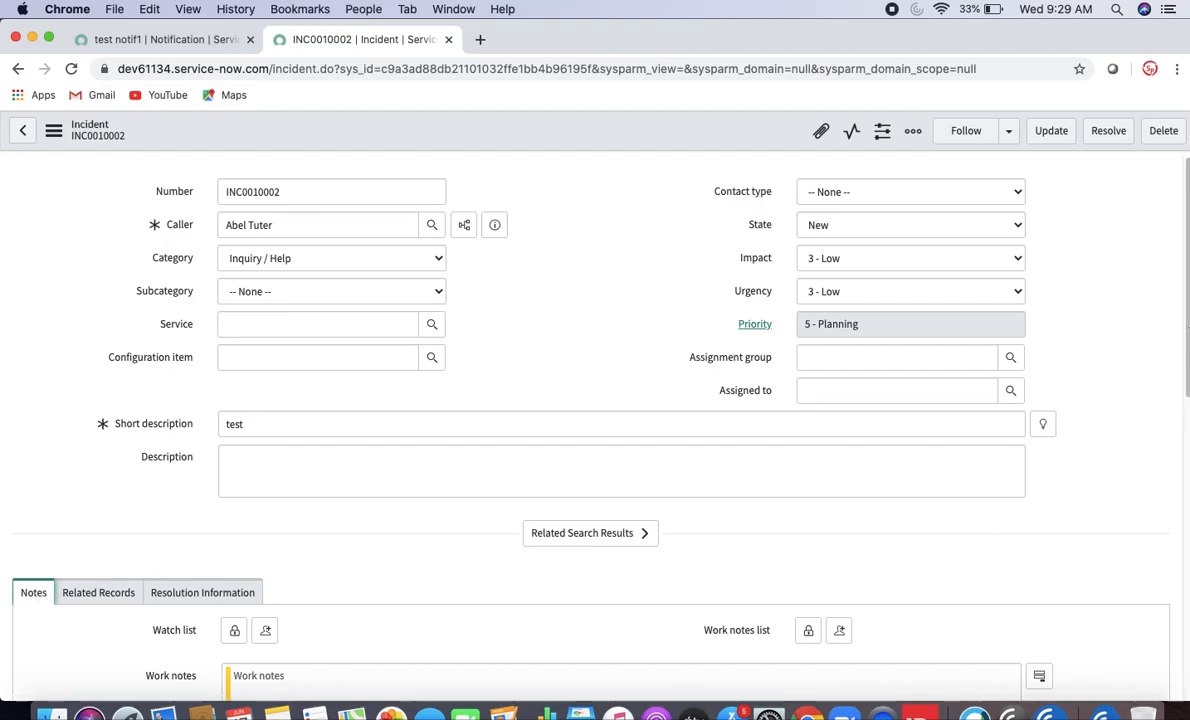
scroll(38, 596, down, 5)
drag(1187, 406, 1187, 456)
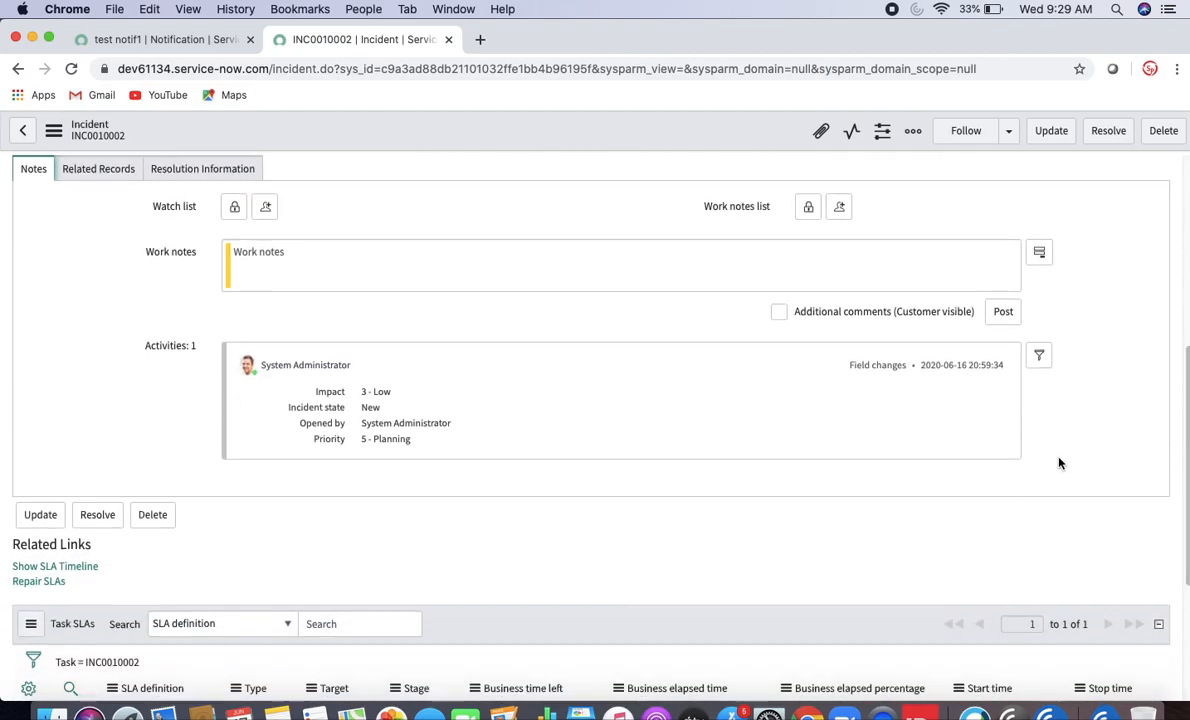
click(74, 69)
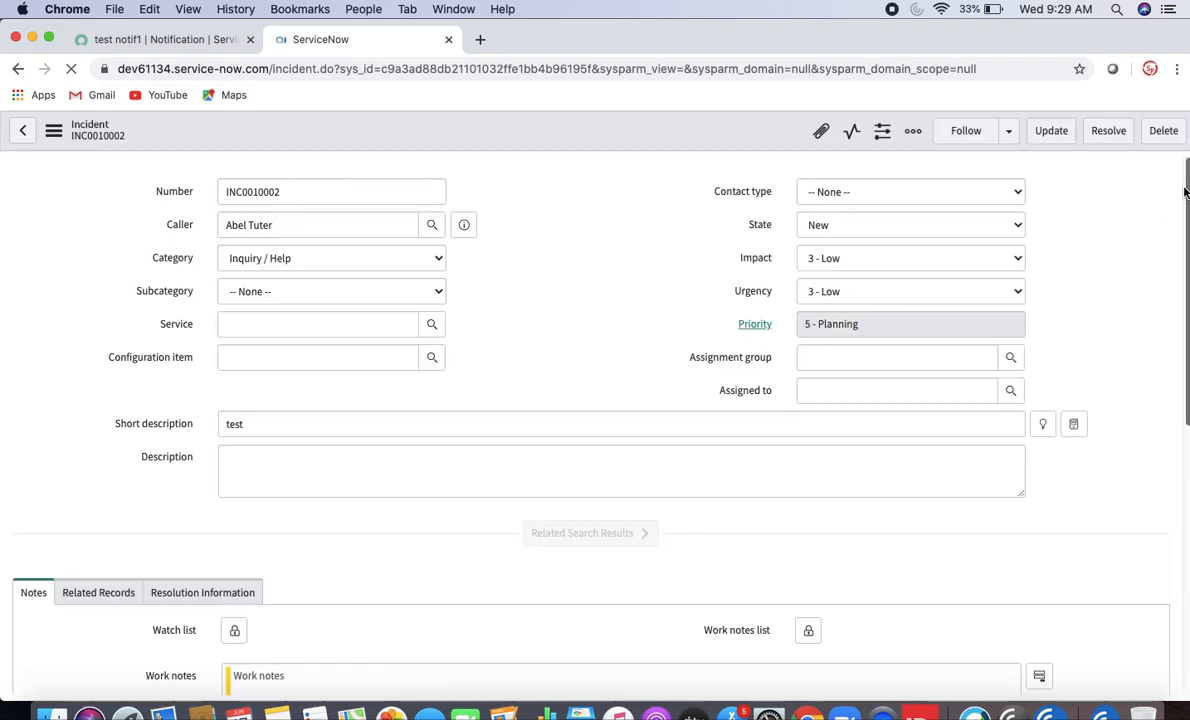
scroll(1186, 188, down, 5)
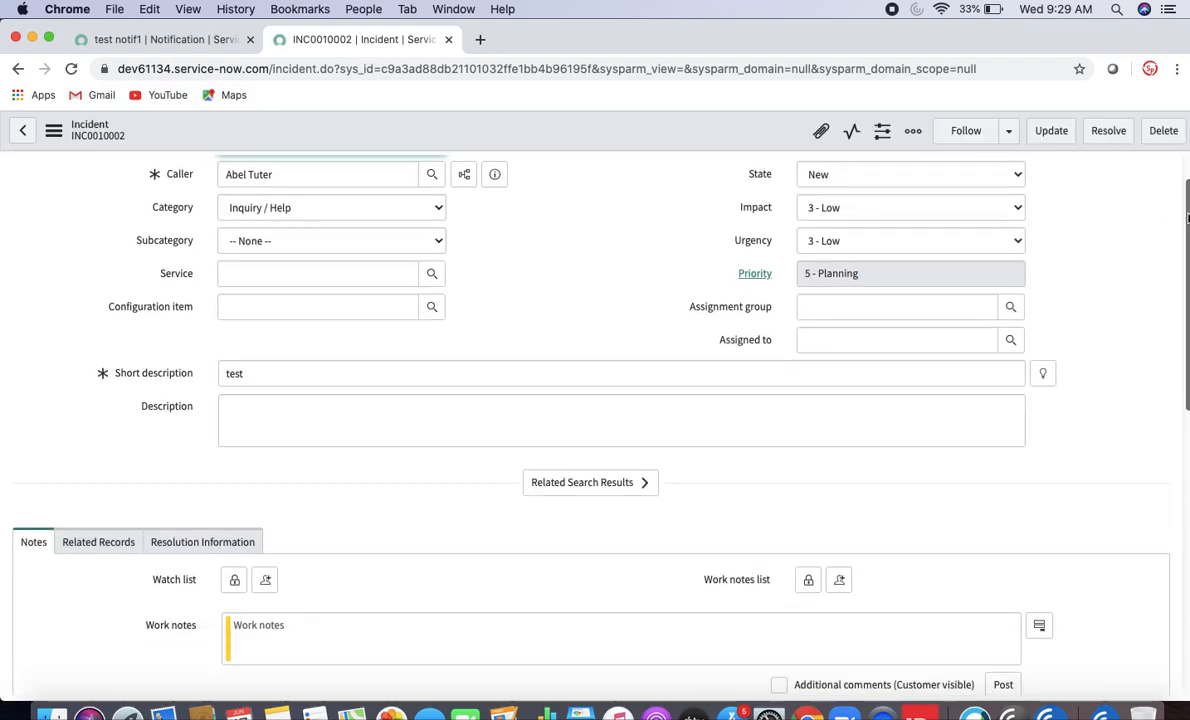
- Filter the navigator for 'emails' and open System Logs > Emails in a new tab
click(179, 41)
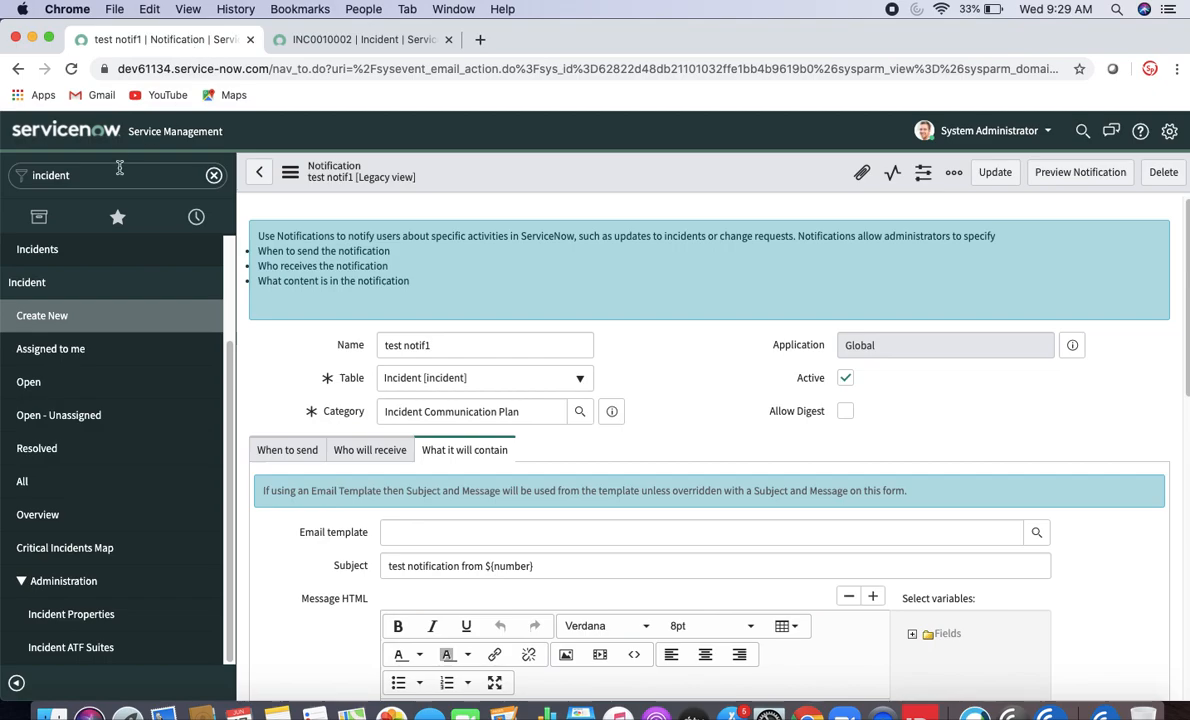
click(93, 180)
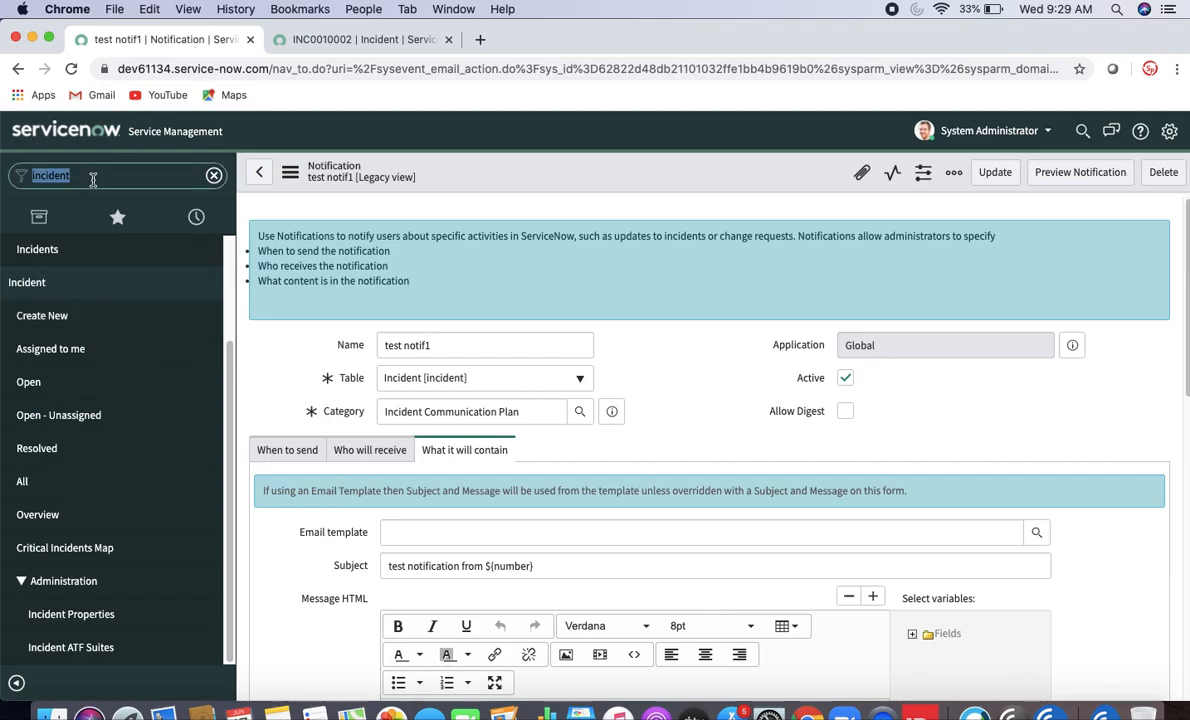
text(emails)
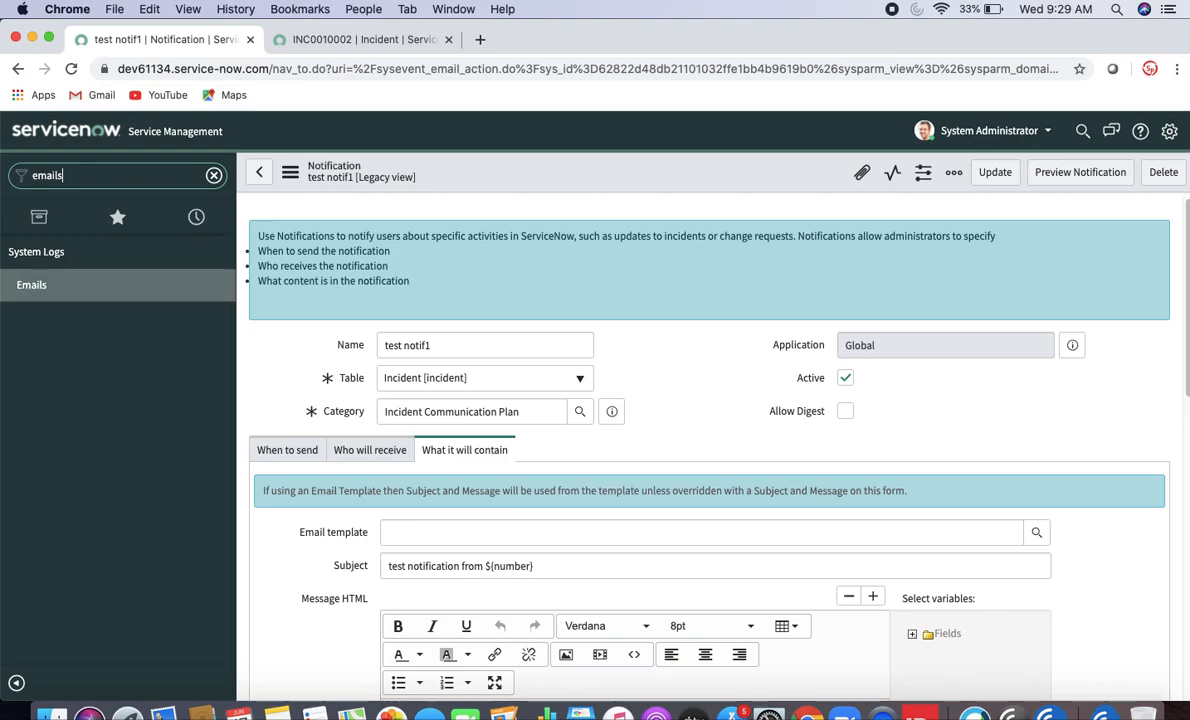
super+click(45, 284)
click(573, 53)
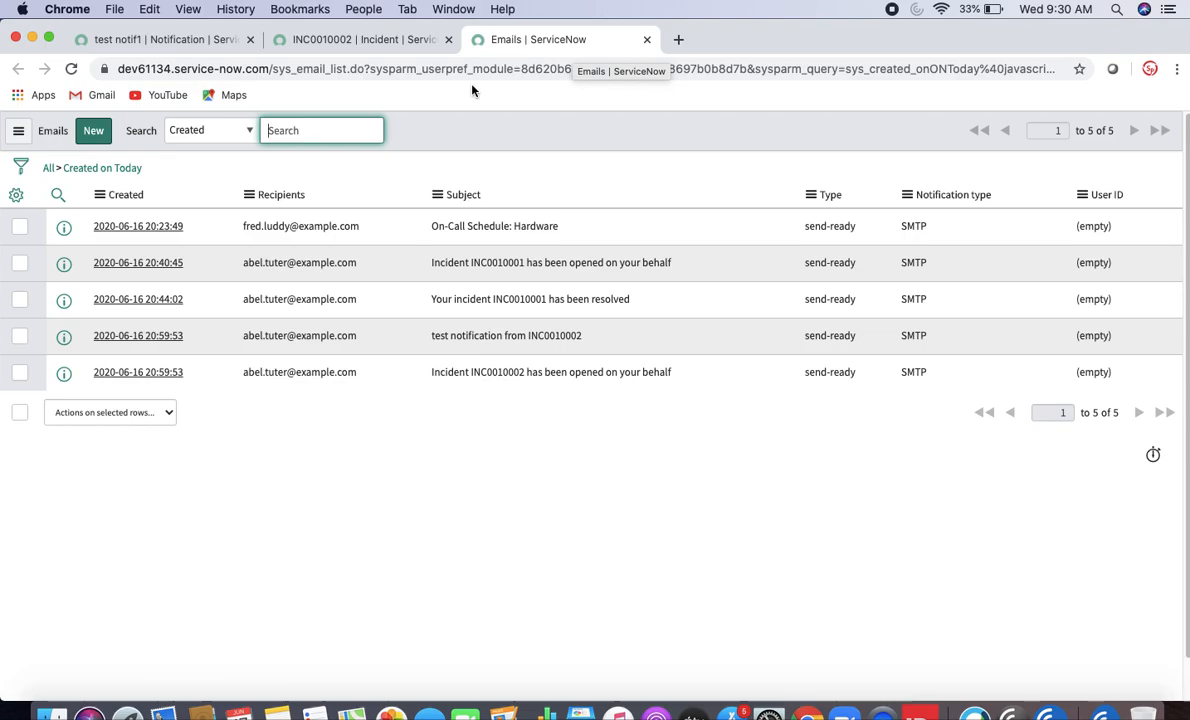
- Sort emails by Created newest first and open 'test notification from INC0010002'
right_click(141, 194)
click(163, 227)
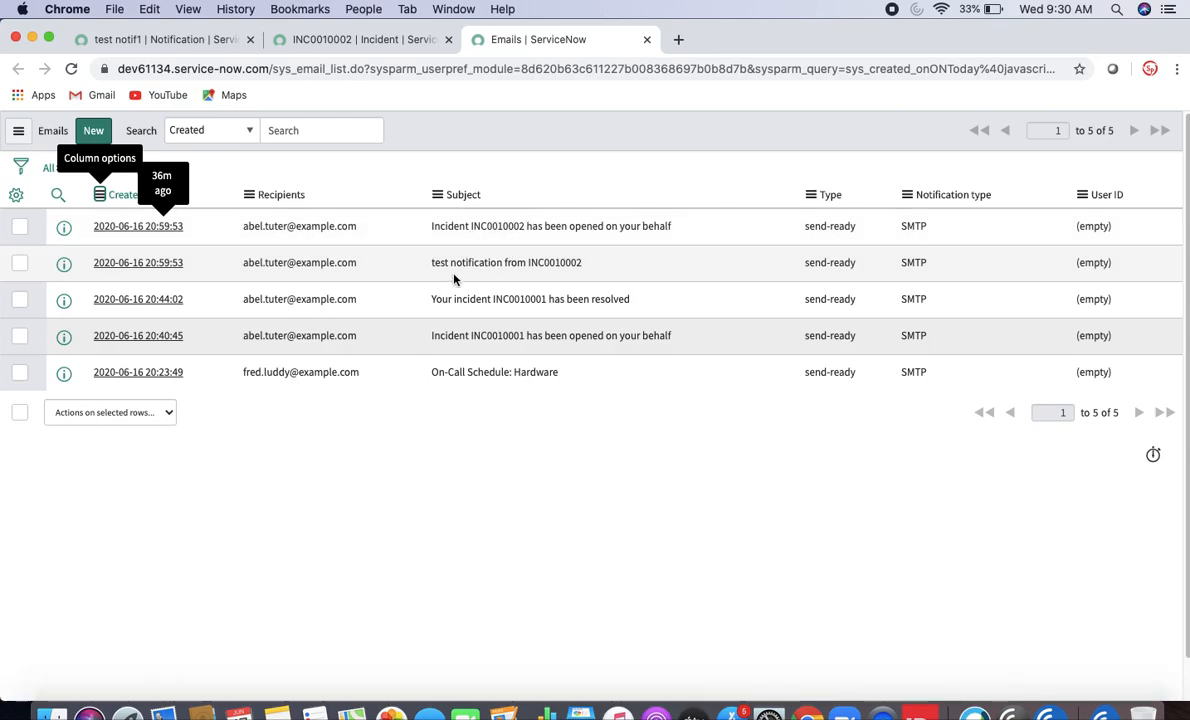
click(167, 264)
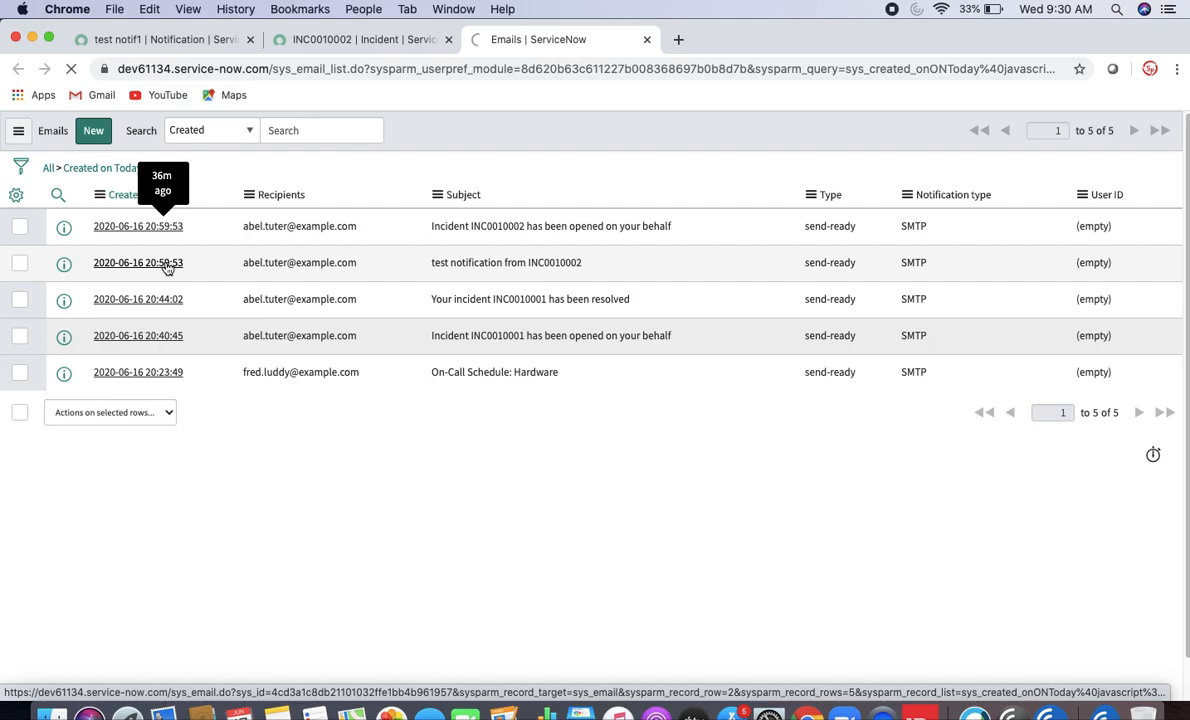
click(350, 45)
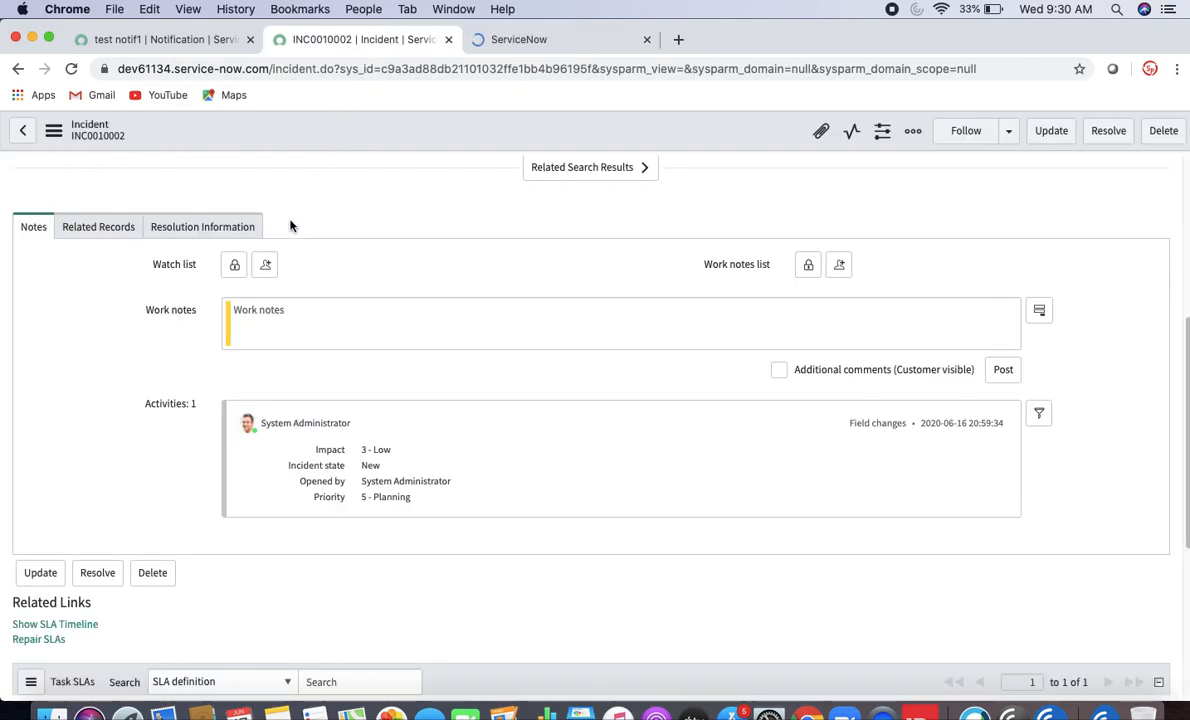
click(469, 42)
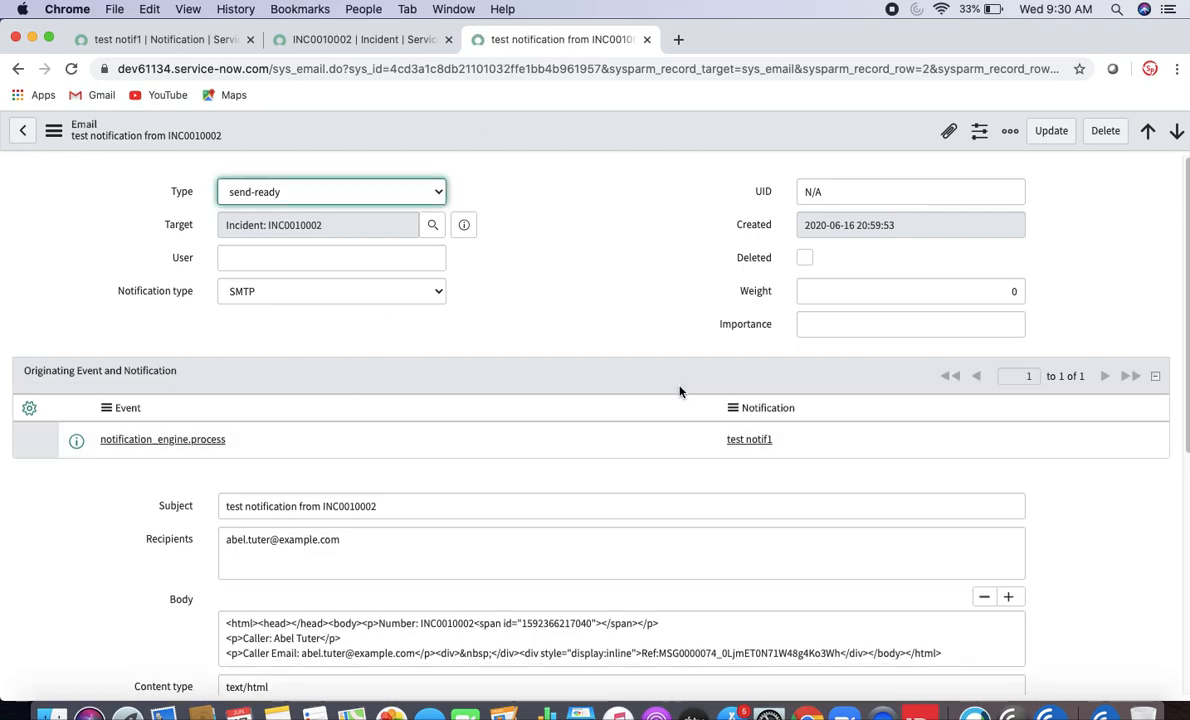
- Preview the test notification email's HTML body, then return to incident INC0010002
scroll(533, 392, down, 10)
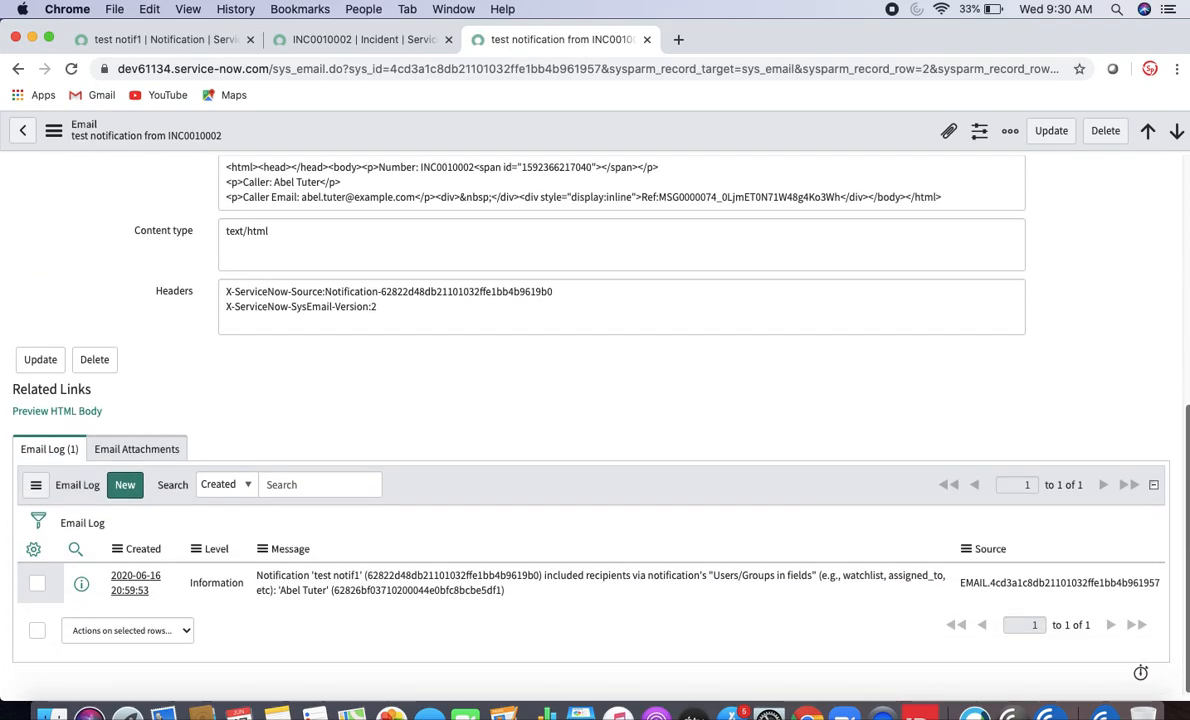
scroll(1183, 191, up, 10)
scroll(1183, 191, up, 2)
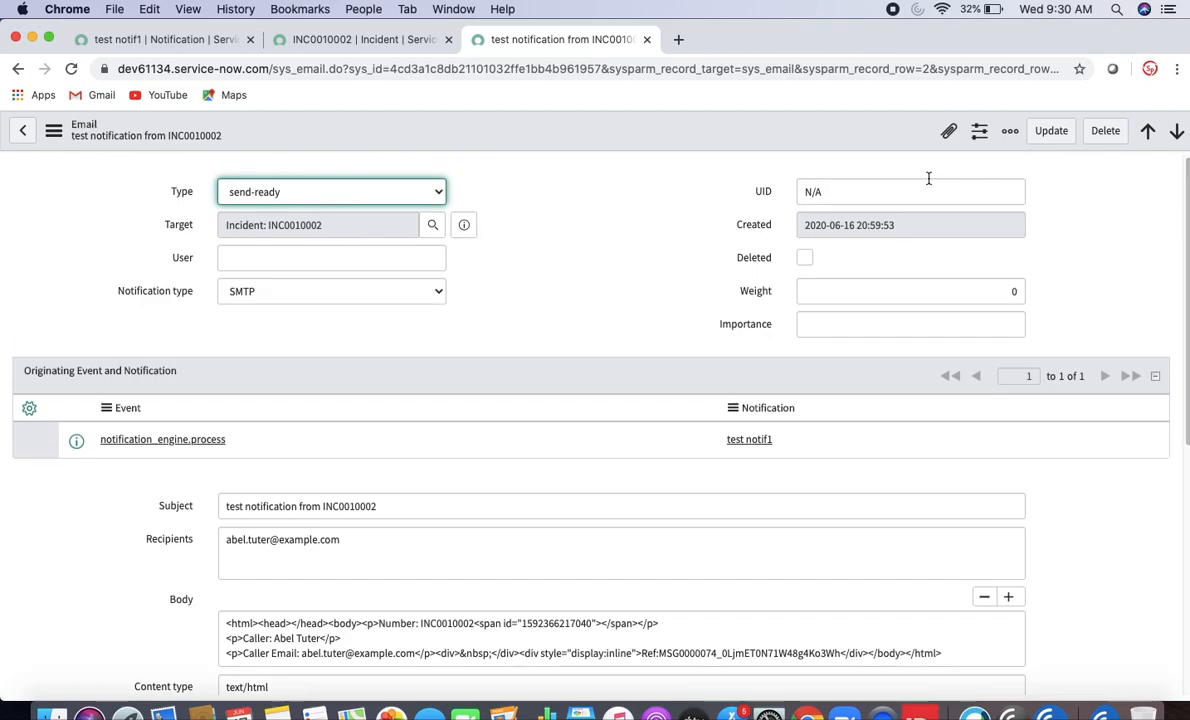
scroll(1183, 233, down, 8)
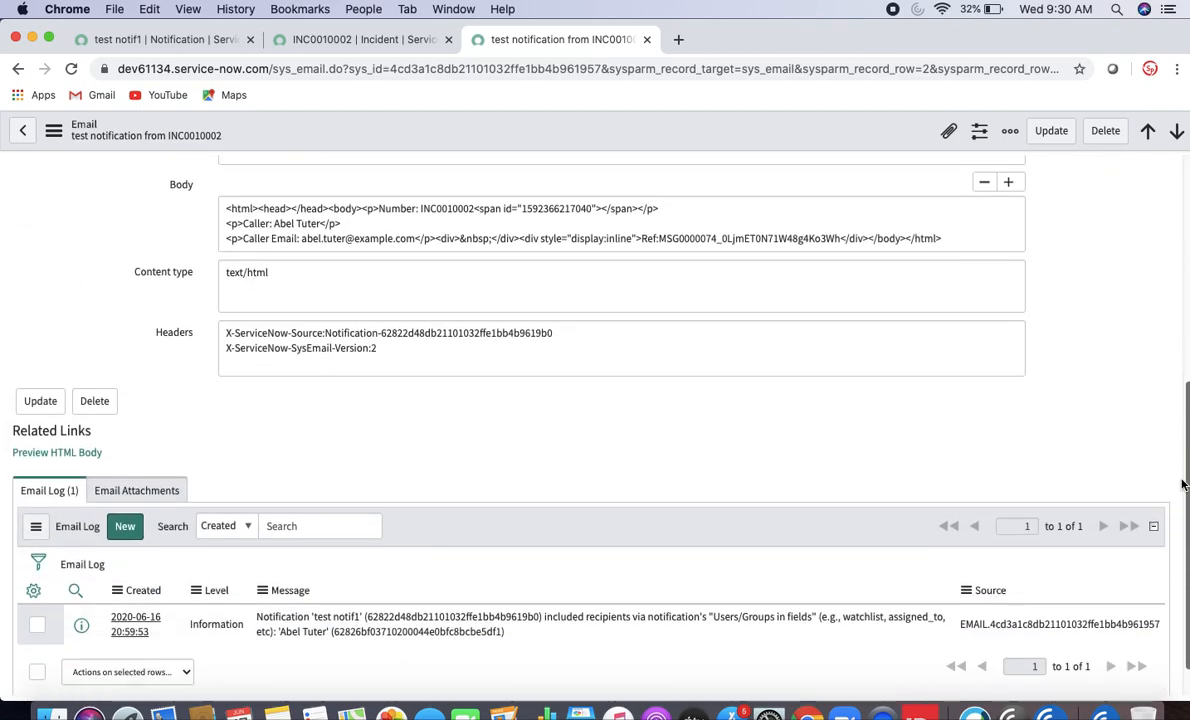
click(85, 455)
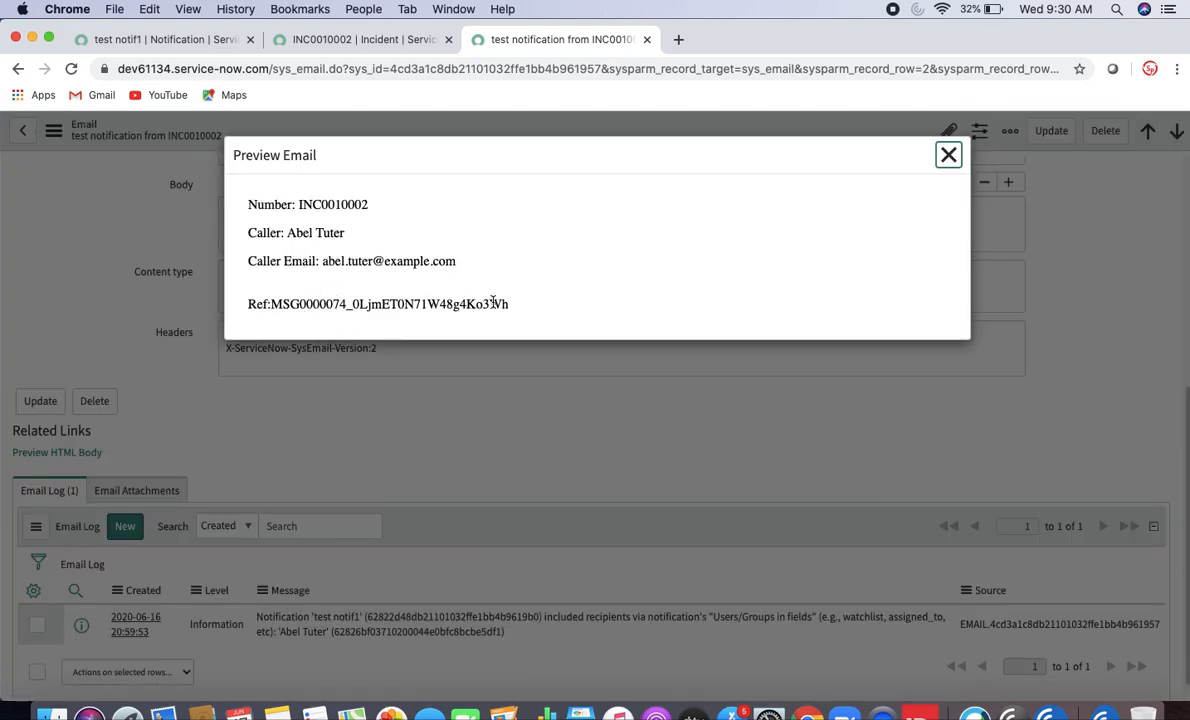
click(947, 156)
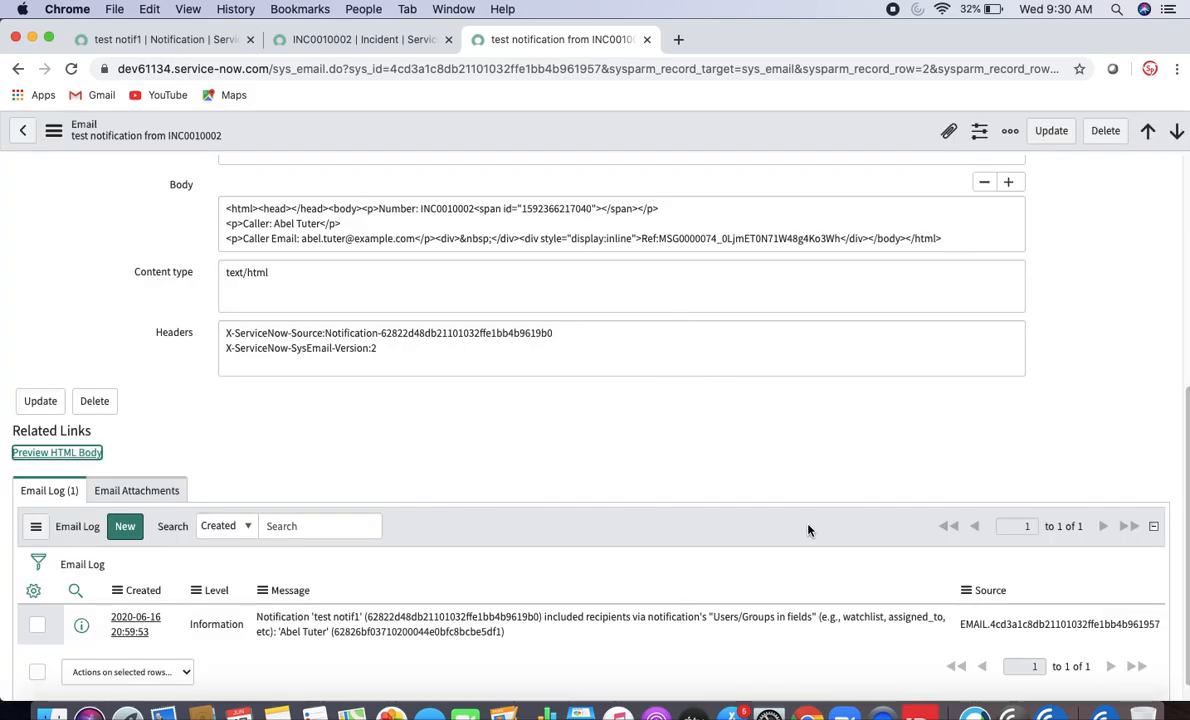
click(367, 40)
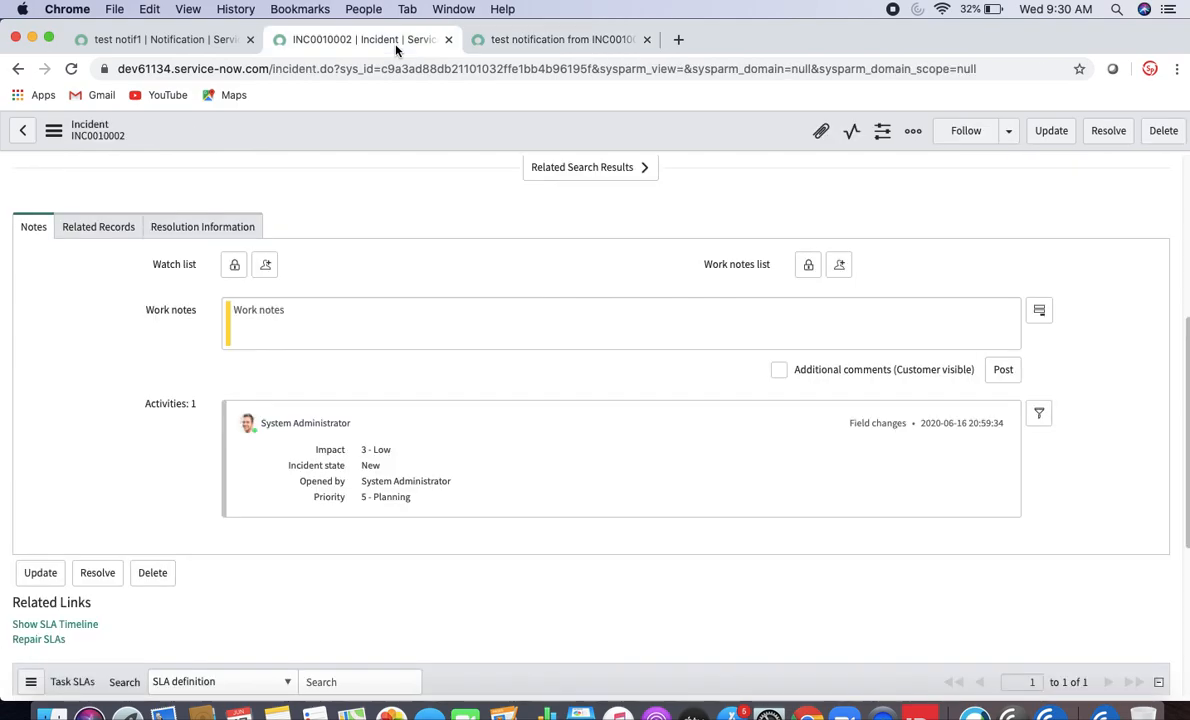
- Rename the test notif1 notification to 'test notif2'
click(178, 40)
click(143, 177)
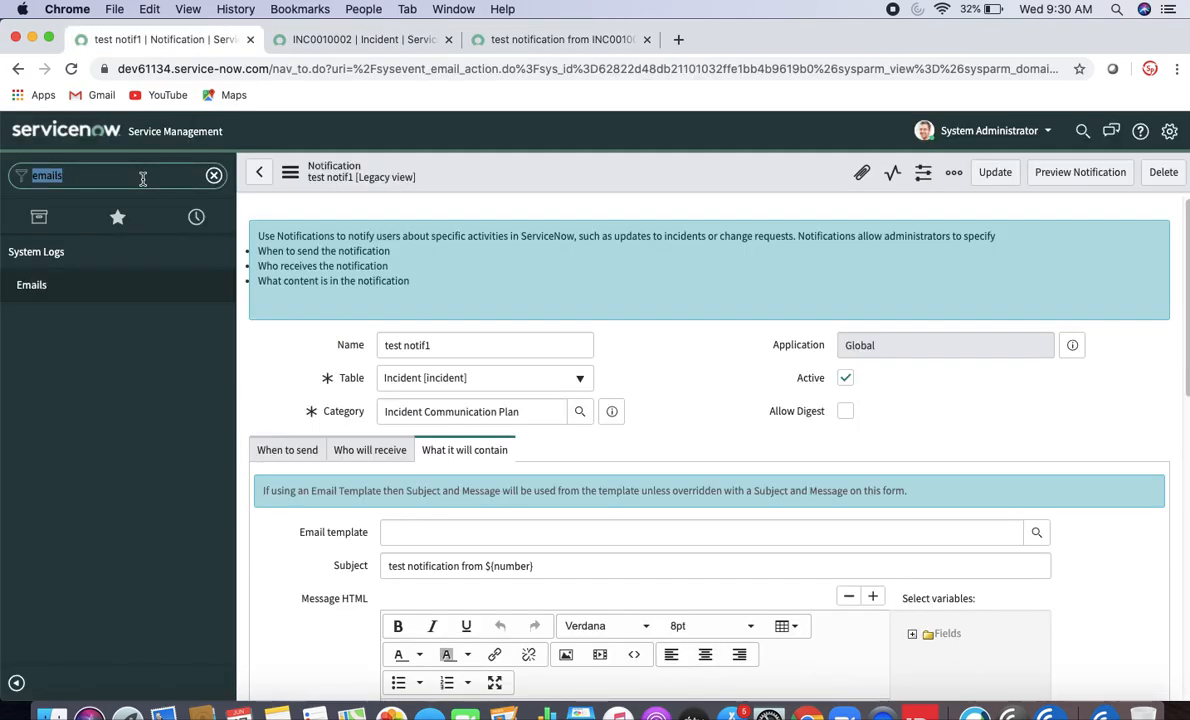
text(notification)
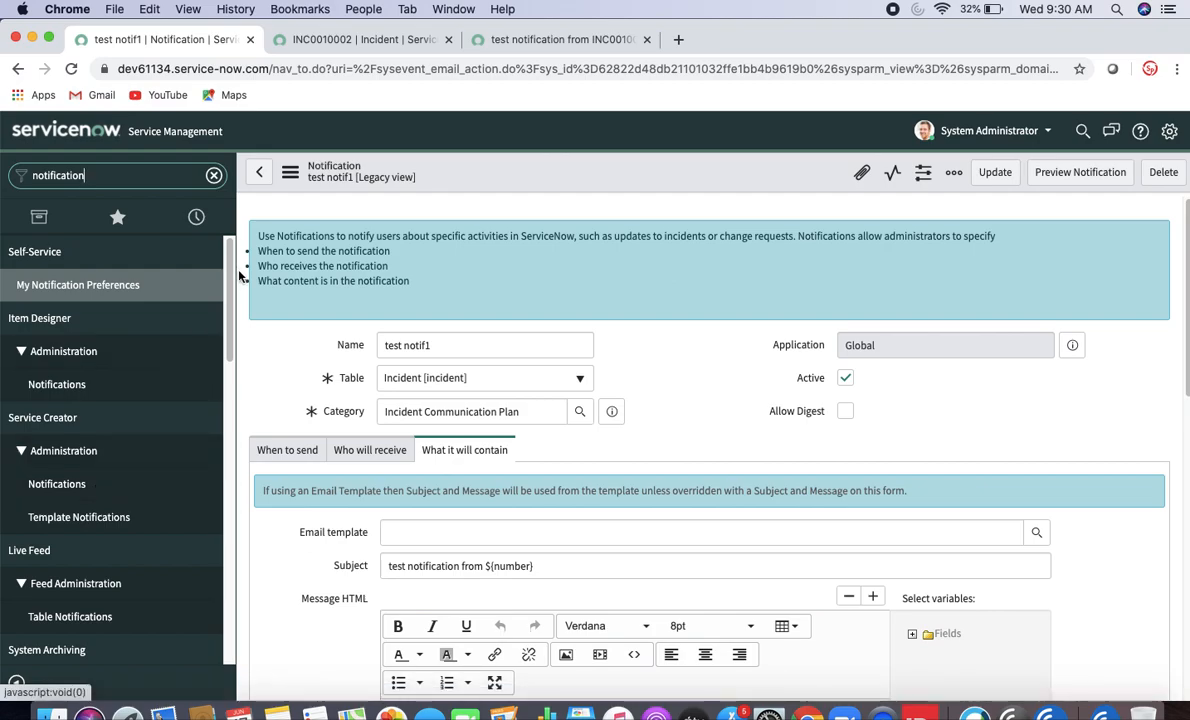
drag(222, 255, 229, 332)
click(500, 344)
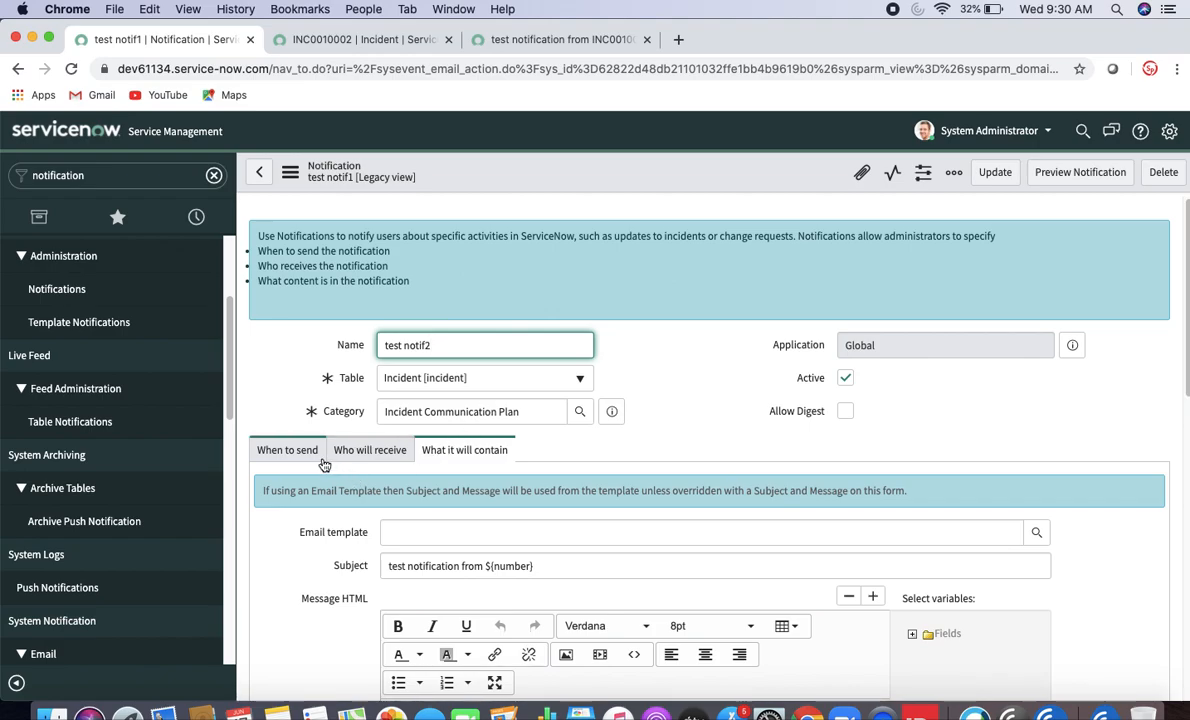
- Change the subject to test2 and send only when an event is fired, not on insert or update
click(408, 565)
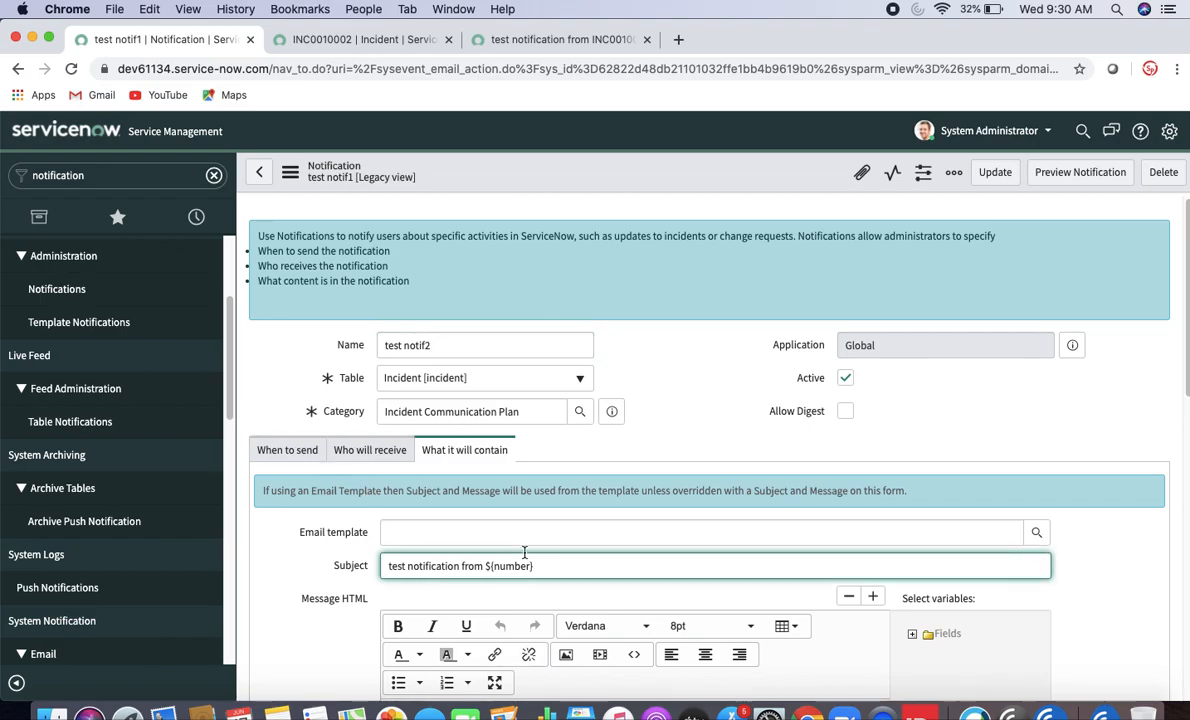
text(2)
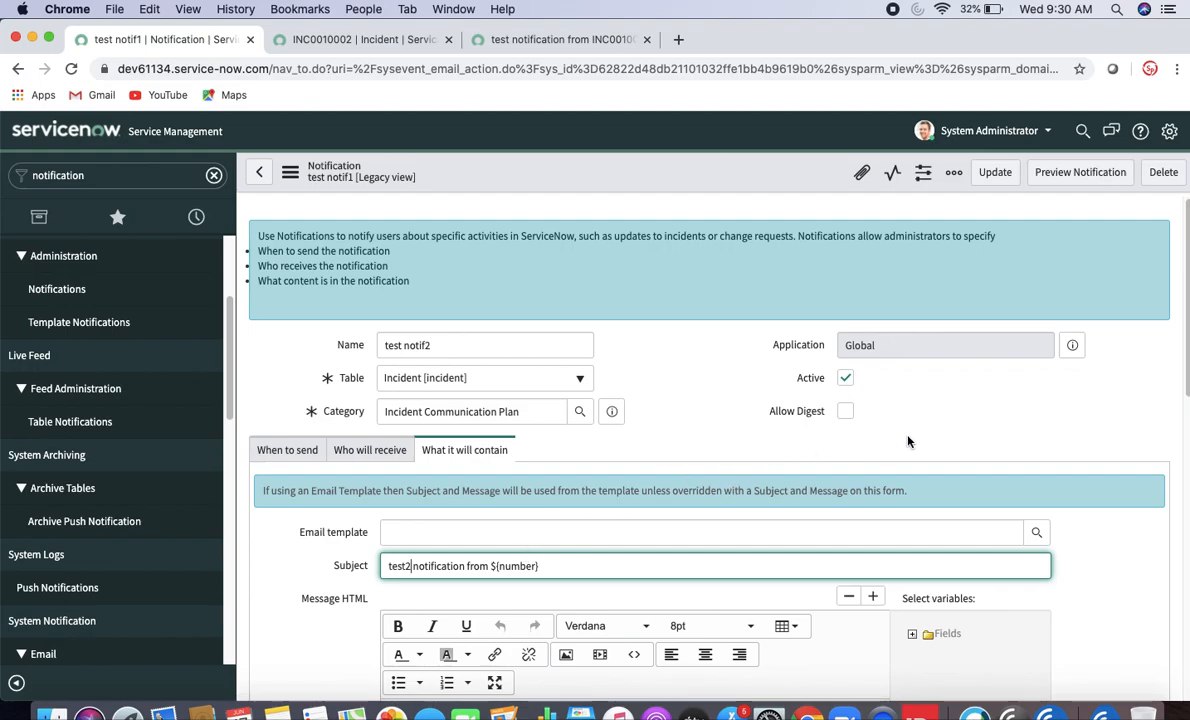
click(290, 452)
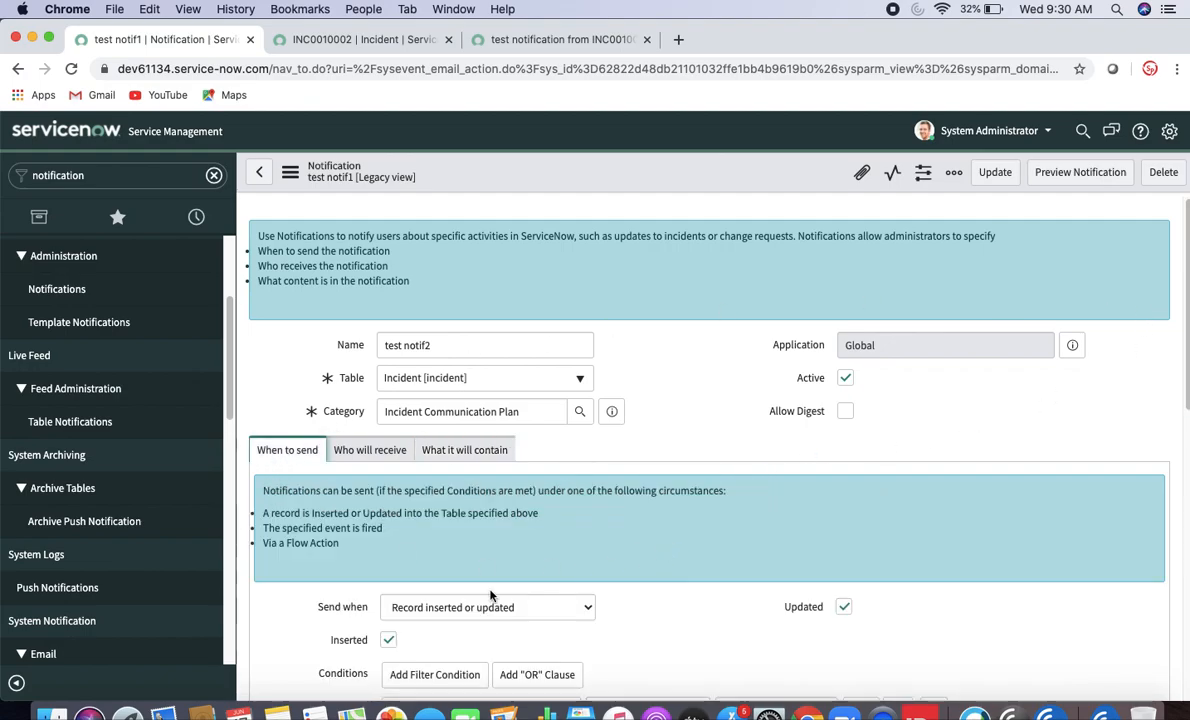
click(390, 639)
click(843, 606)
click(505, 607)
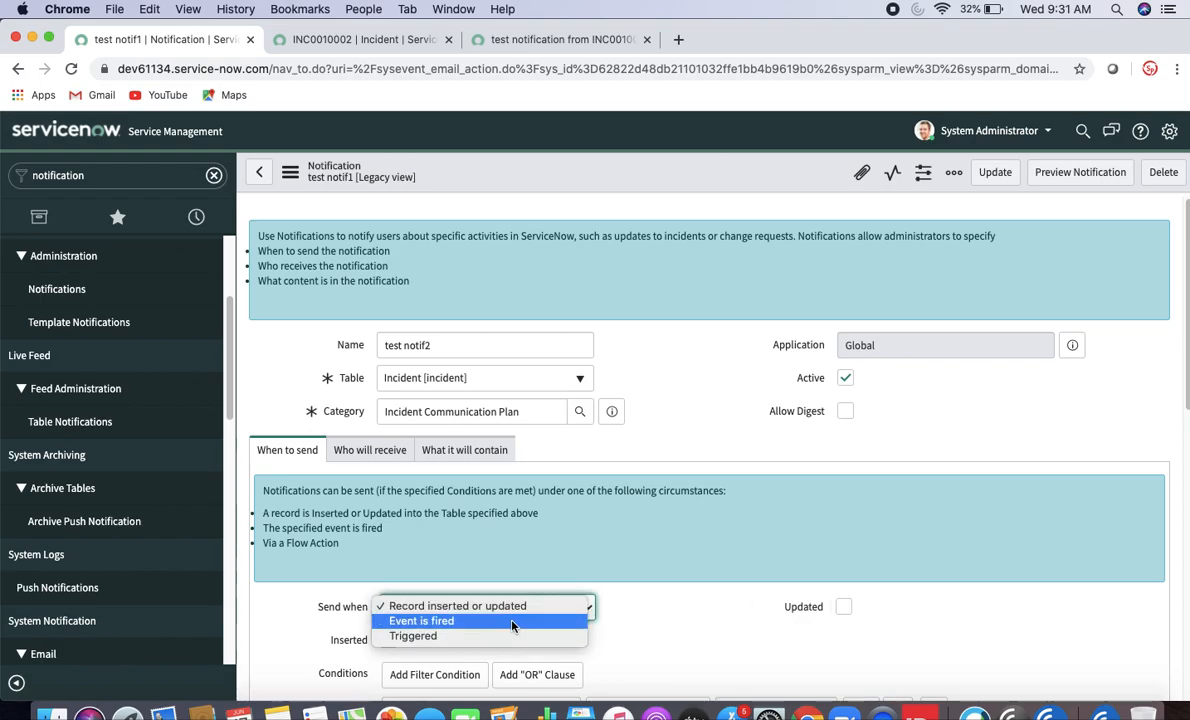
click(512, 626)
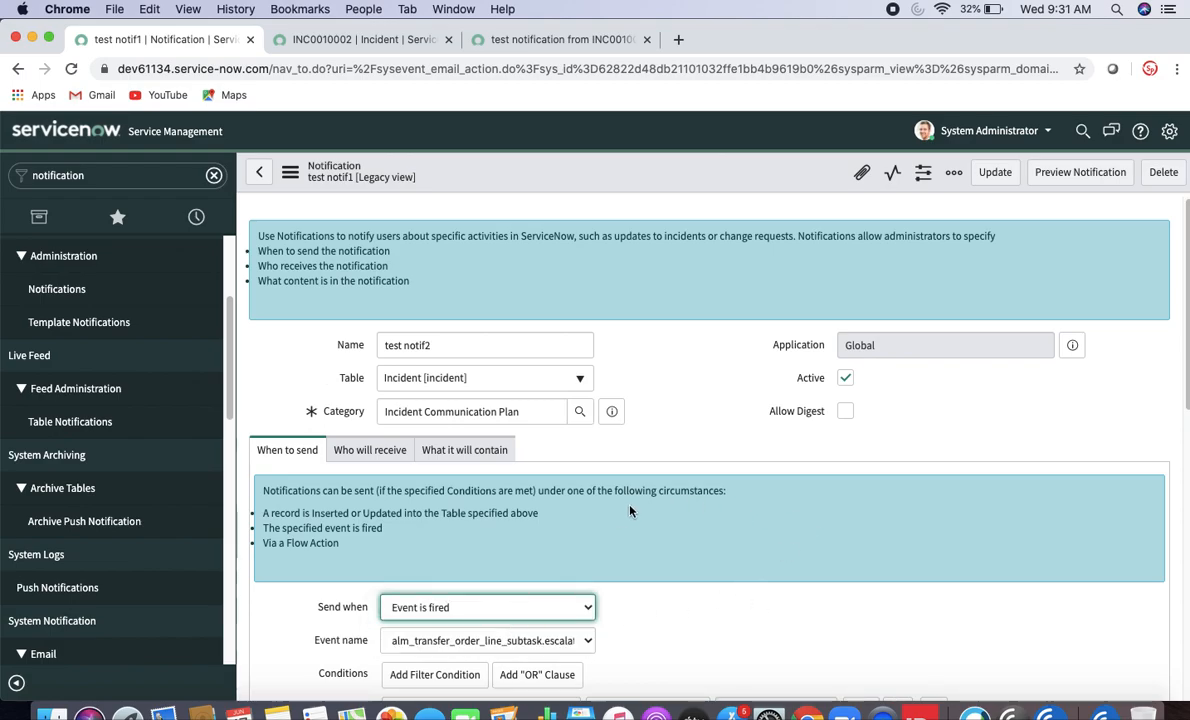
right_click(627, 178)
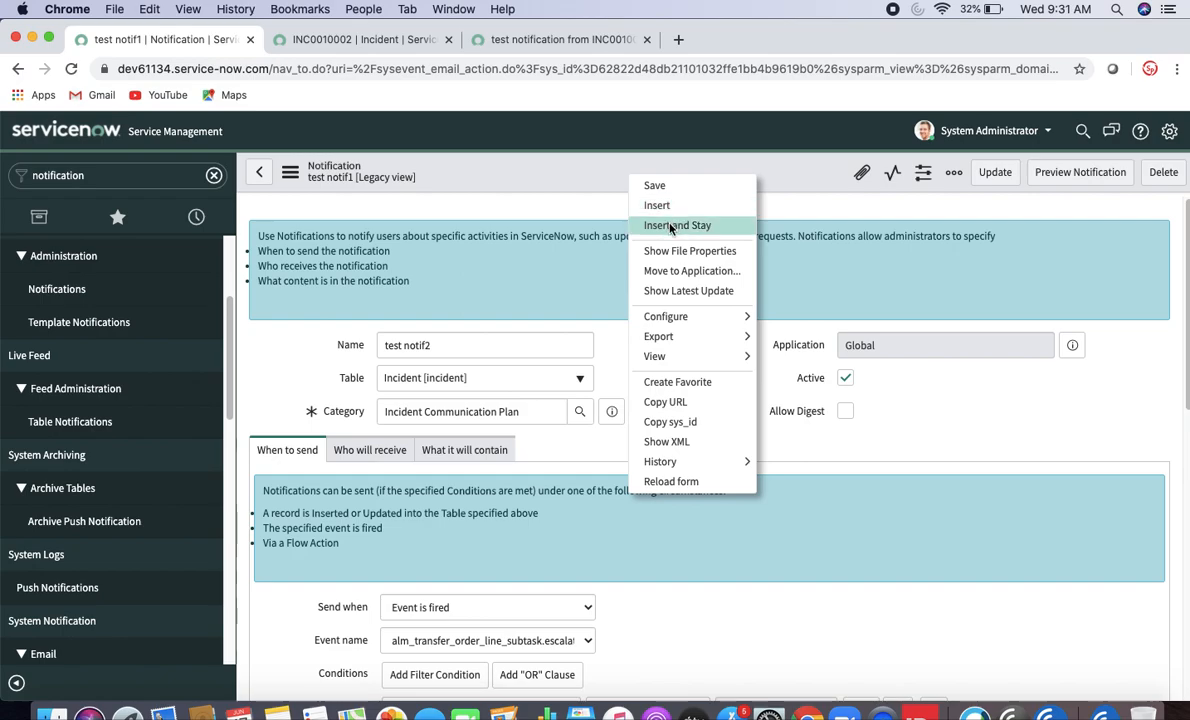
- Save test notif2 as a new record and open the 'event' Registry module in a new tab
click(669, 226)
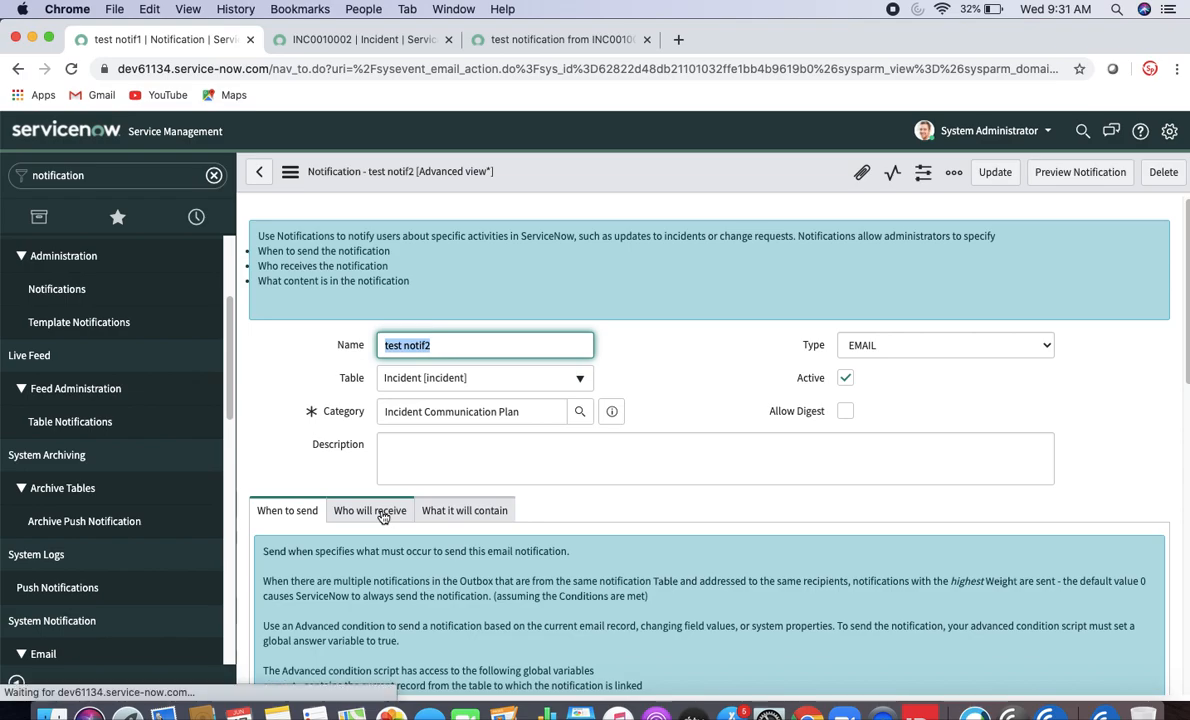
scroll(1176, 320, down, 5)
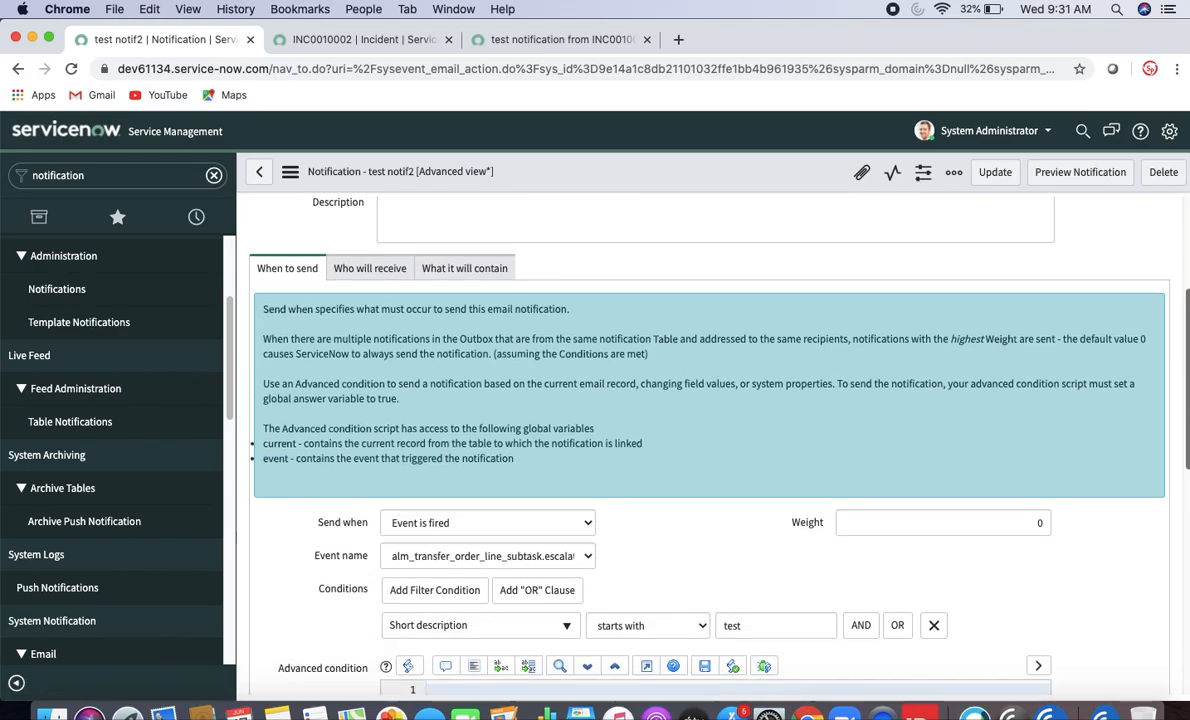
double_click(123, 176)
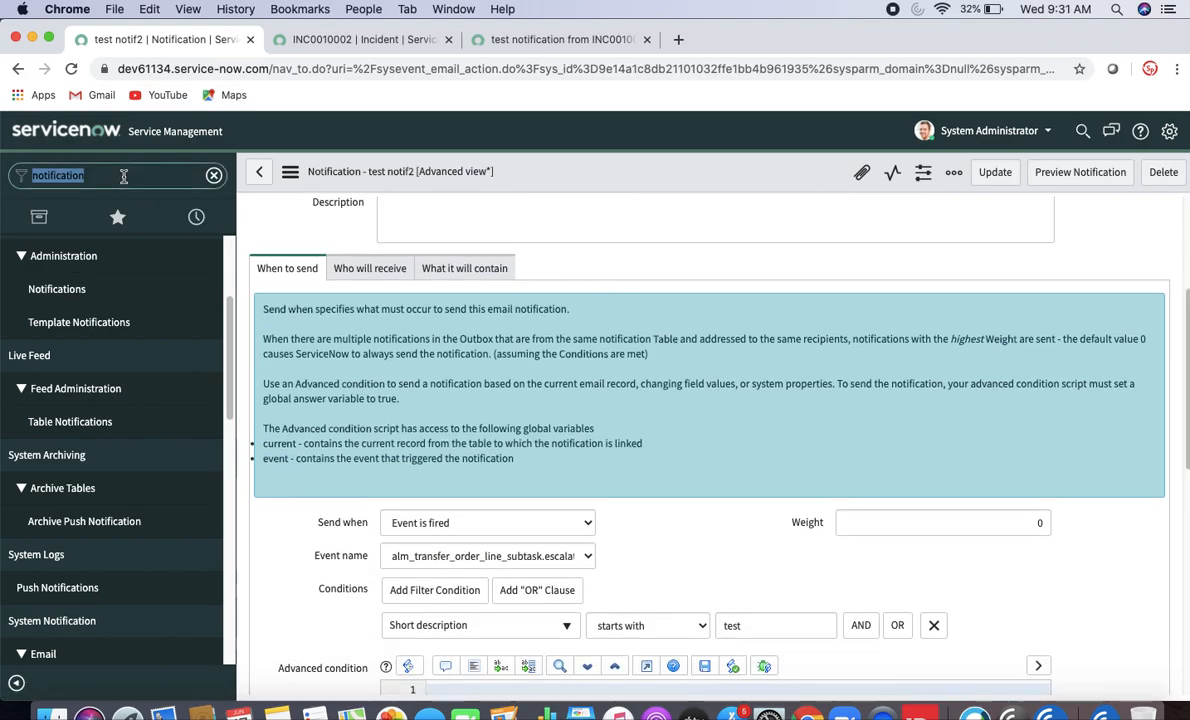
text(event)
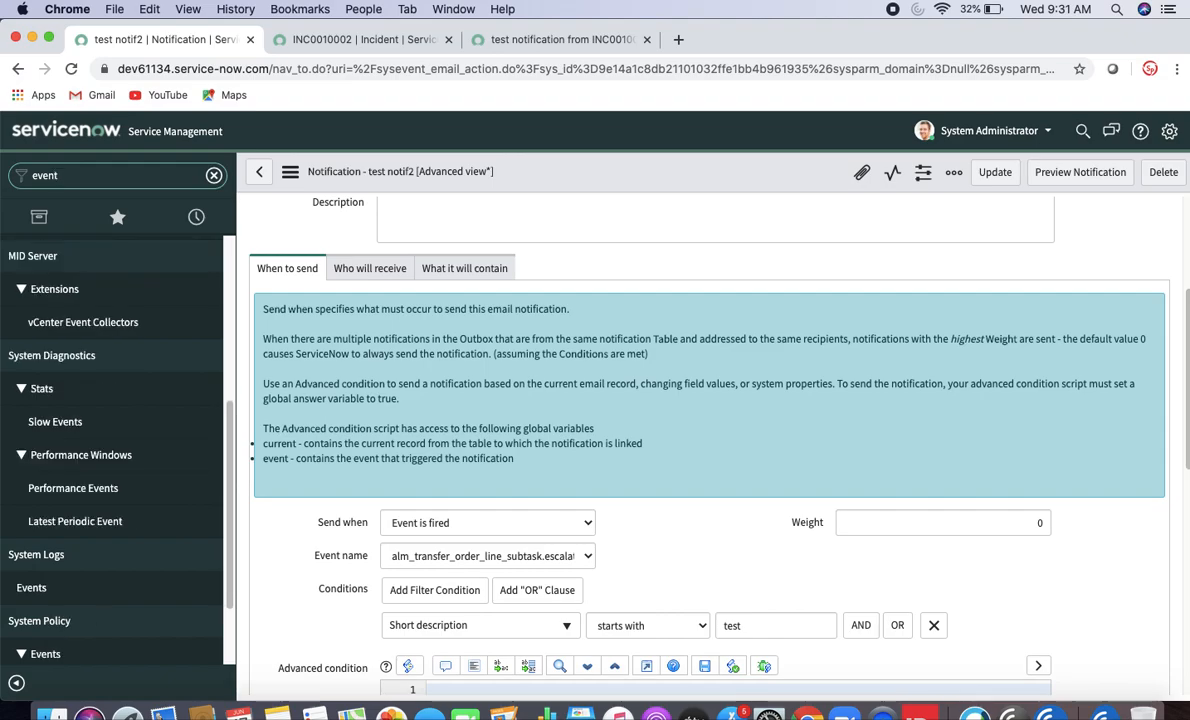
scroll(101, 590, down, 3)
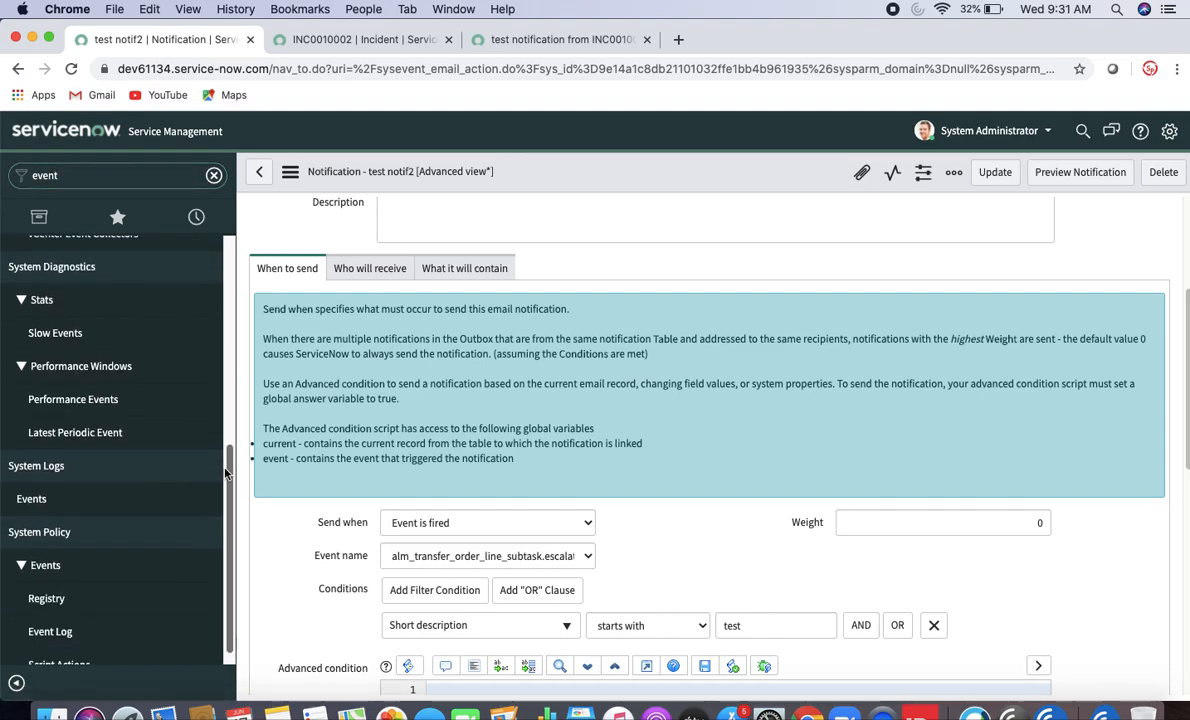
super+click(101, 590)
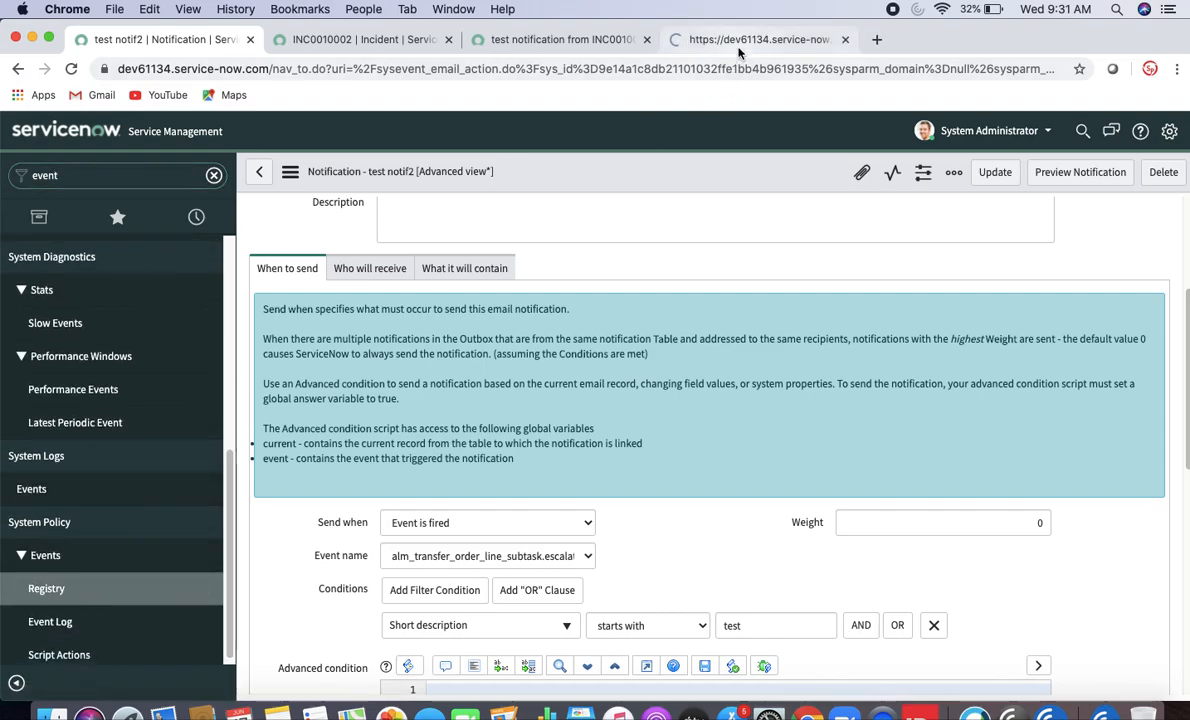
- Start a new event registration named test.notif on the Incident [incident] table
click(736, 42)
click(129, 133)
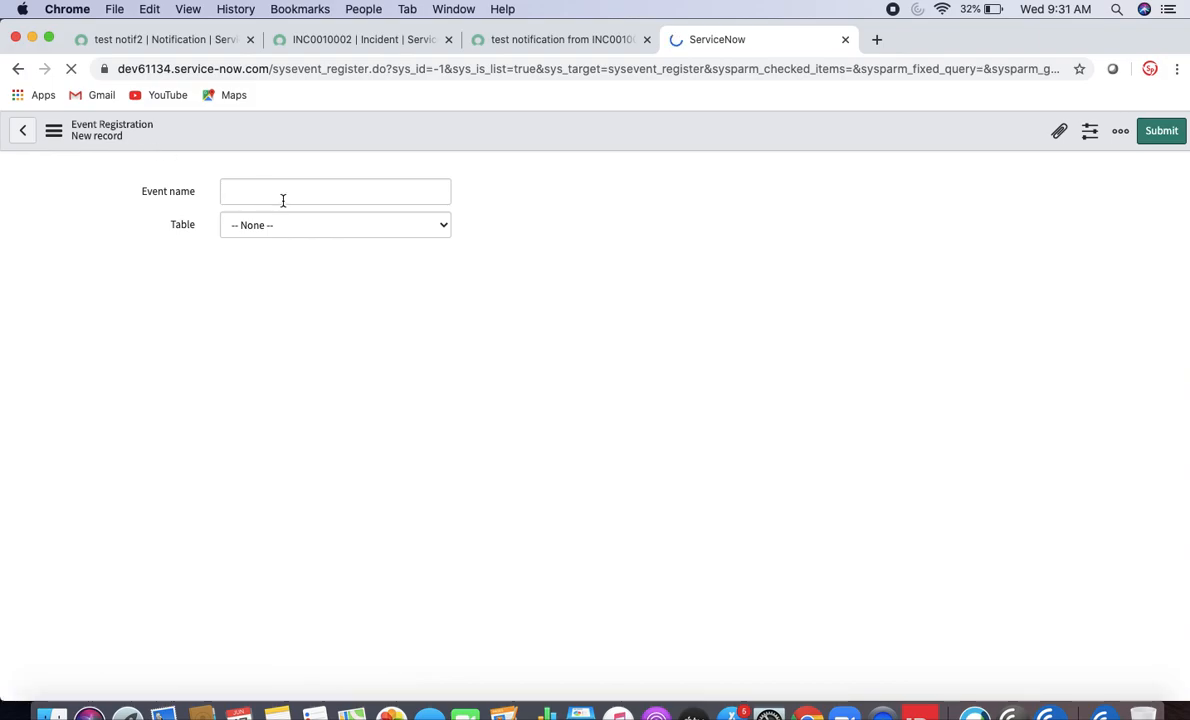
click(283, 201)
text(test)
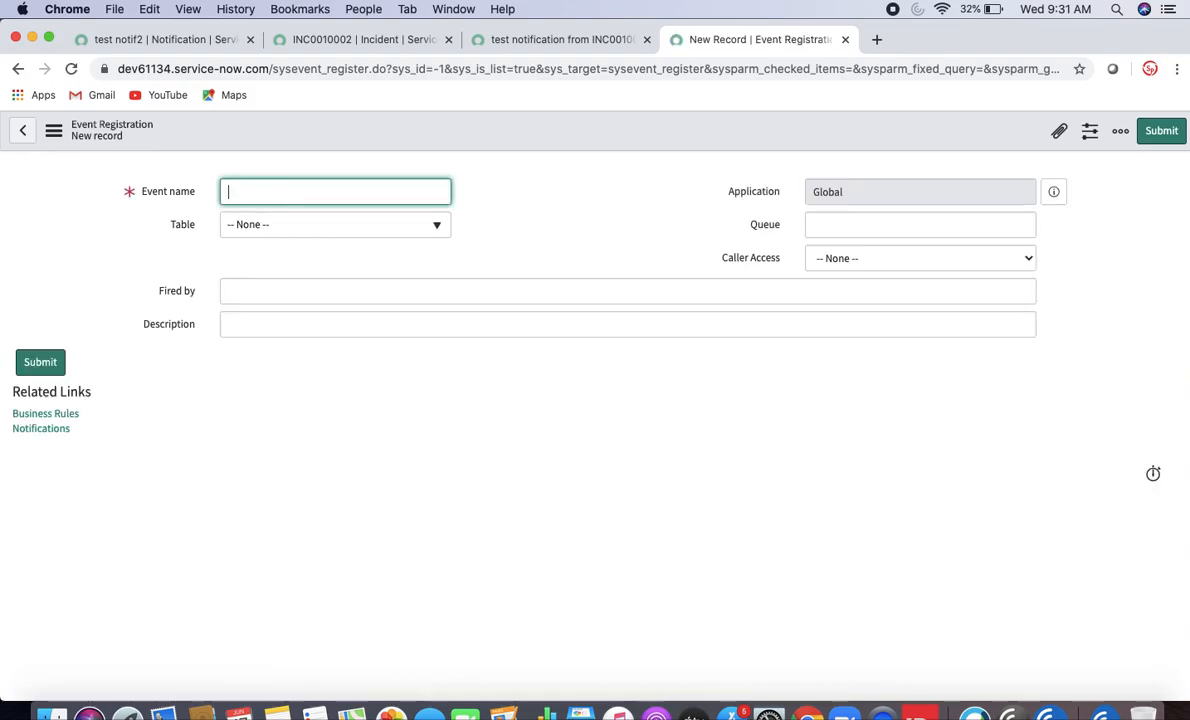
text(.not)
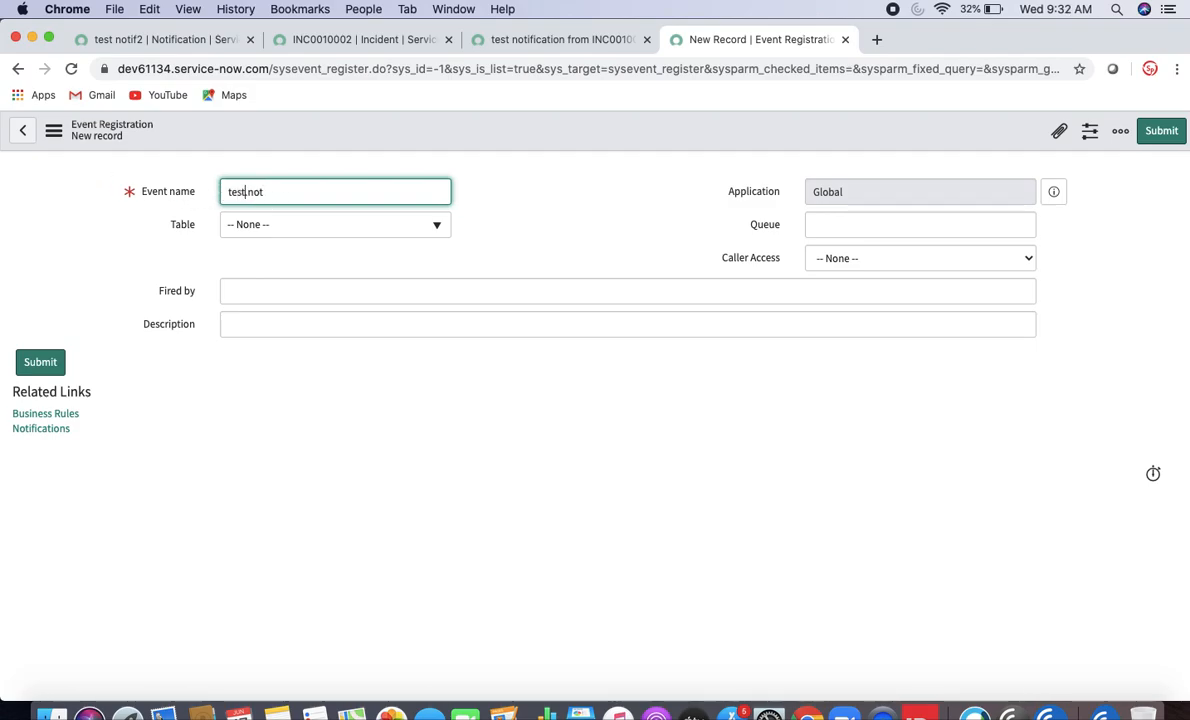
click(286, 226)
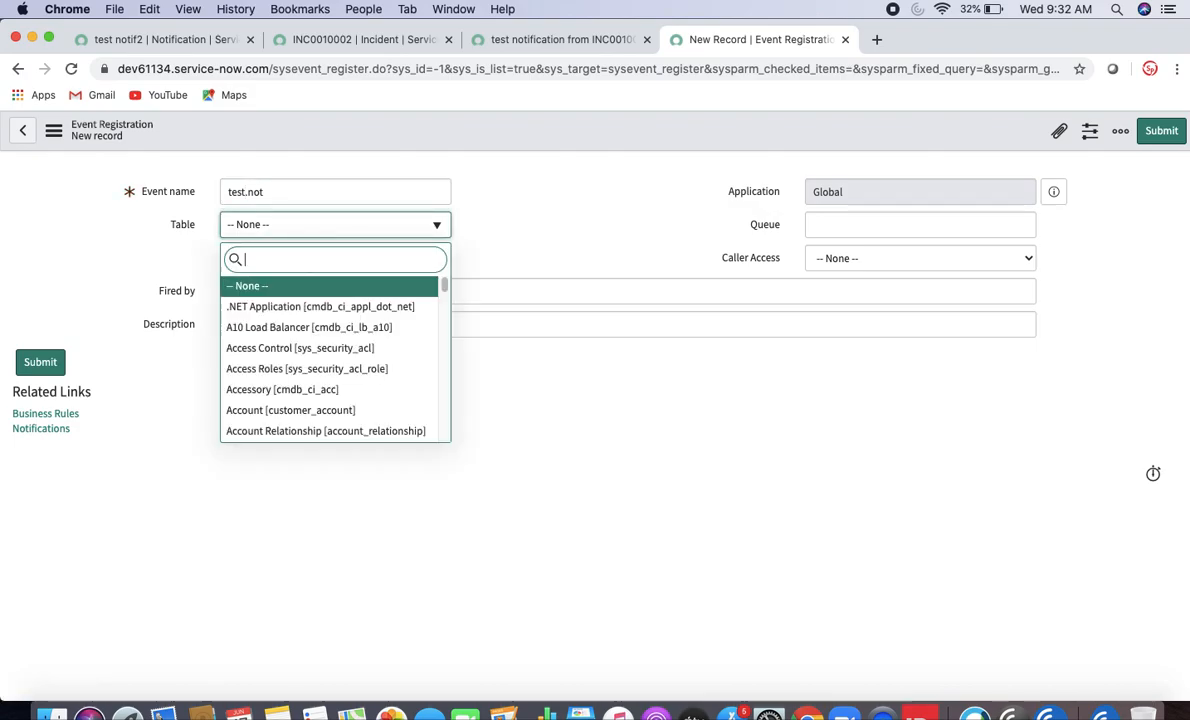
text(incident)
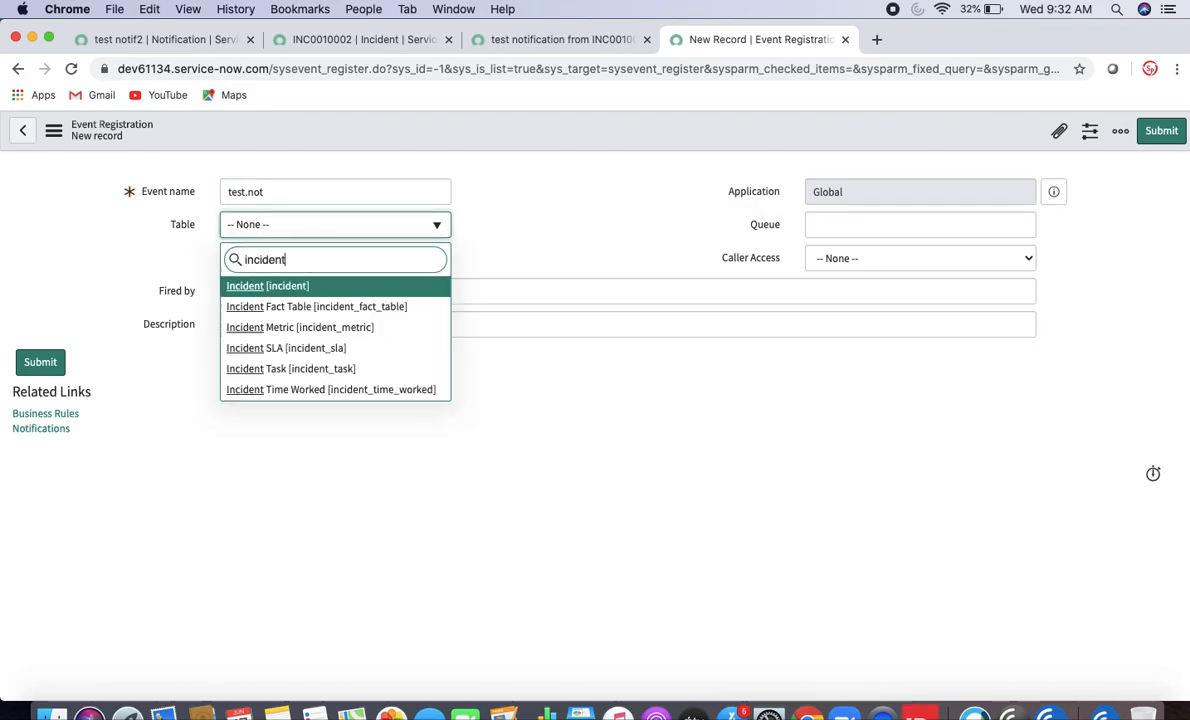
click(300, 286)
- Finish the test.notif event name, save the registration, and return to INC0010002
click(296, 190)
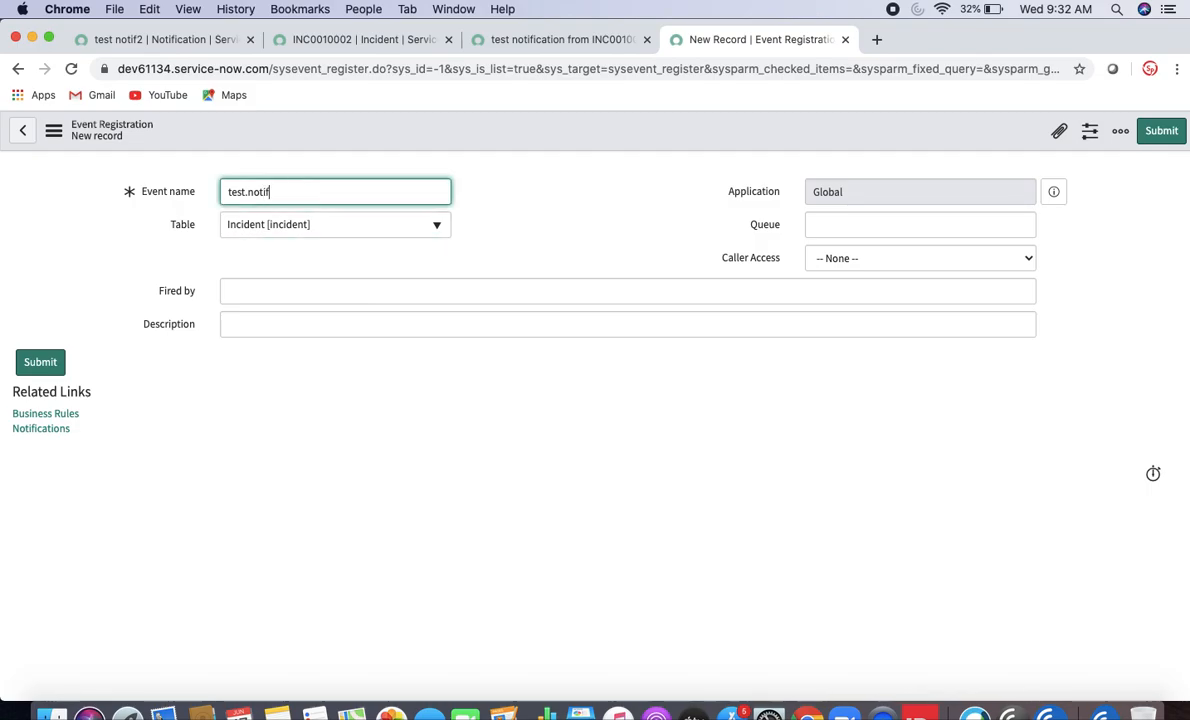
click(271, 292)
click(274, 343)
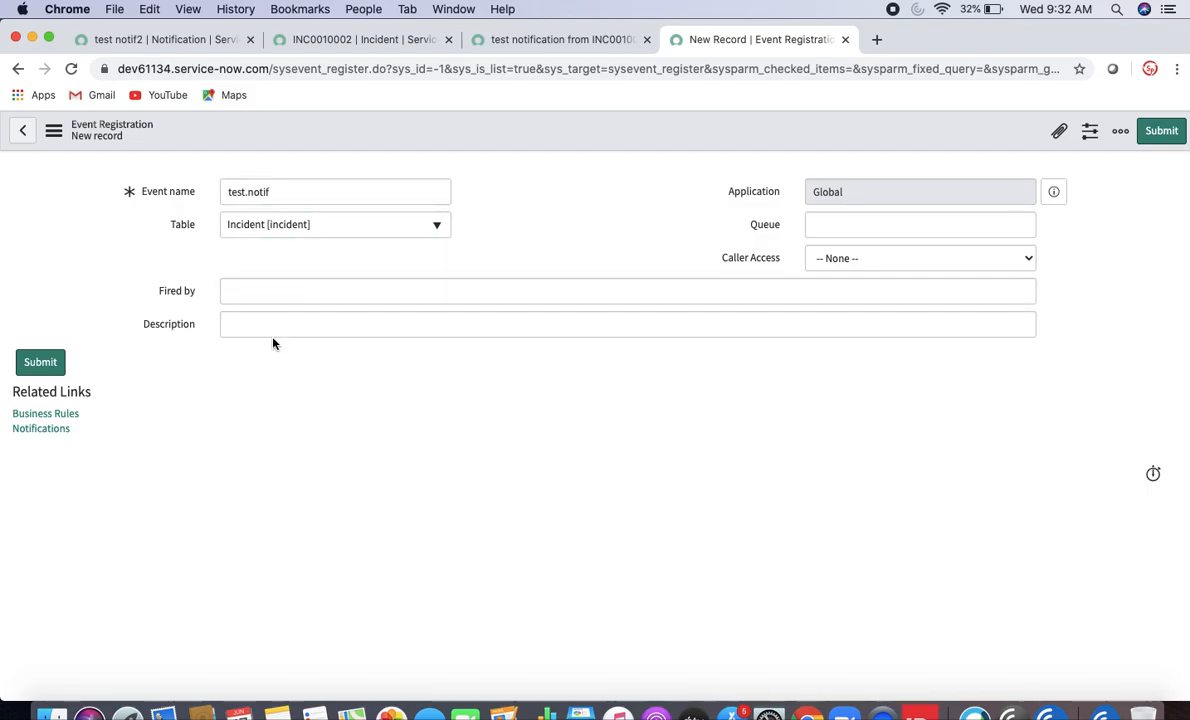
drag(286, 199, 218, 196)
right_click(410, 145)
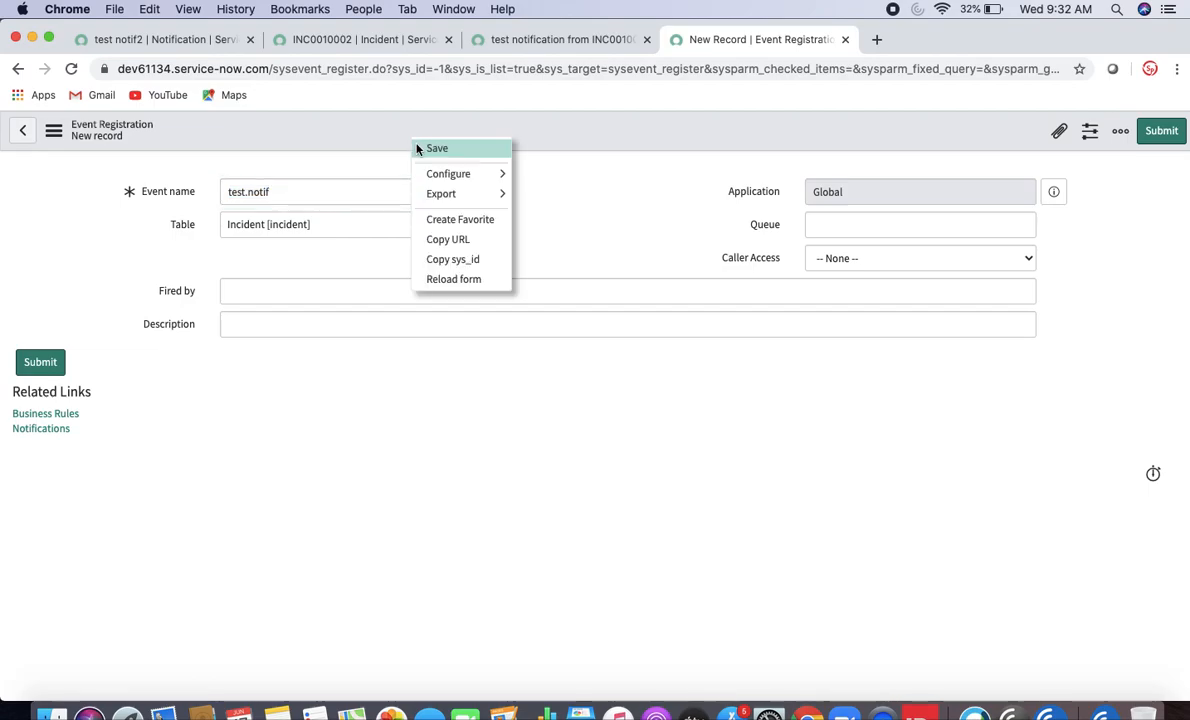
click(420, 148)
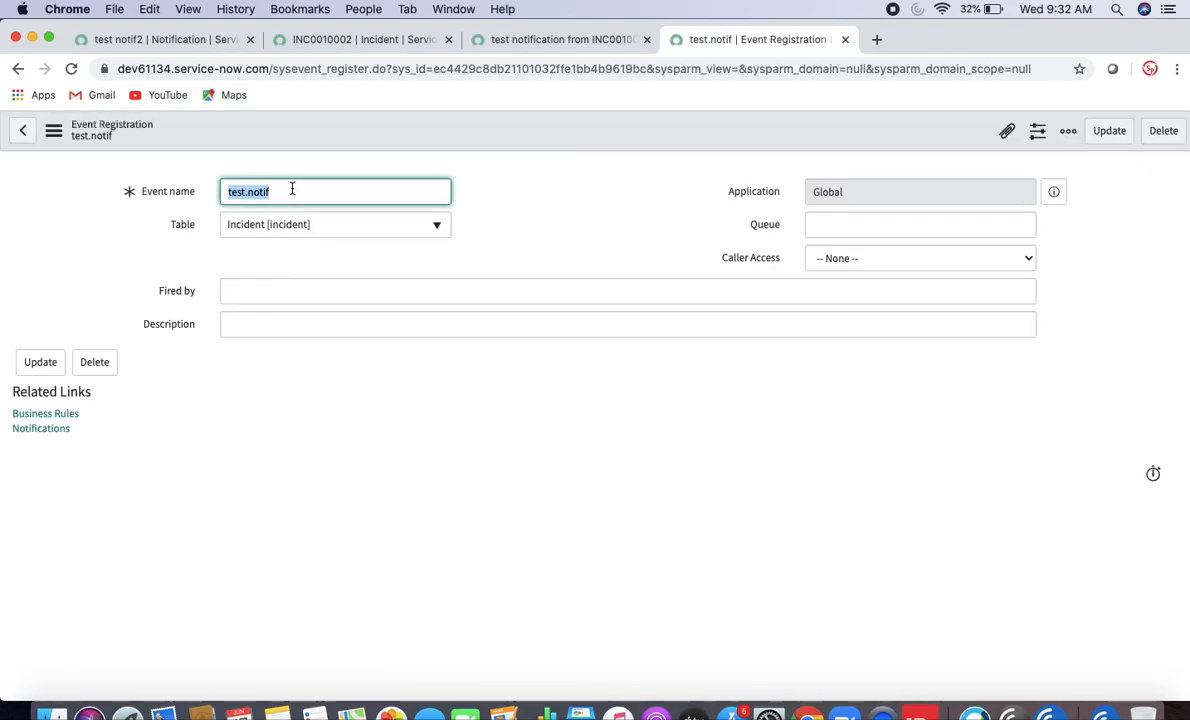
click(328, 44)
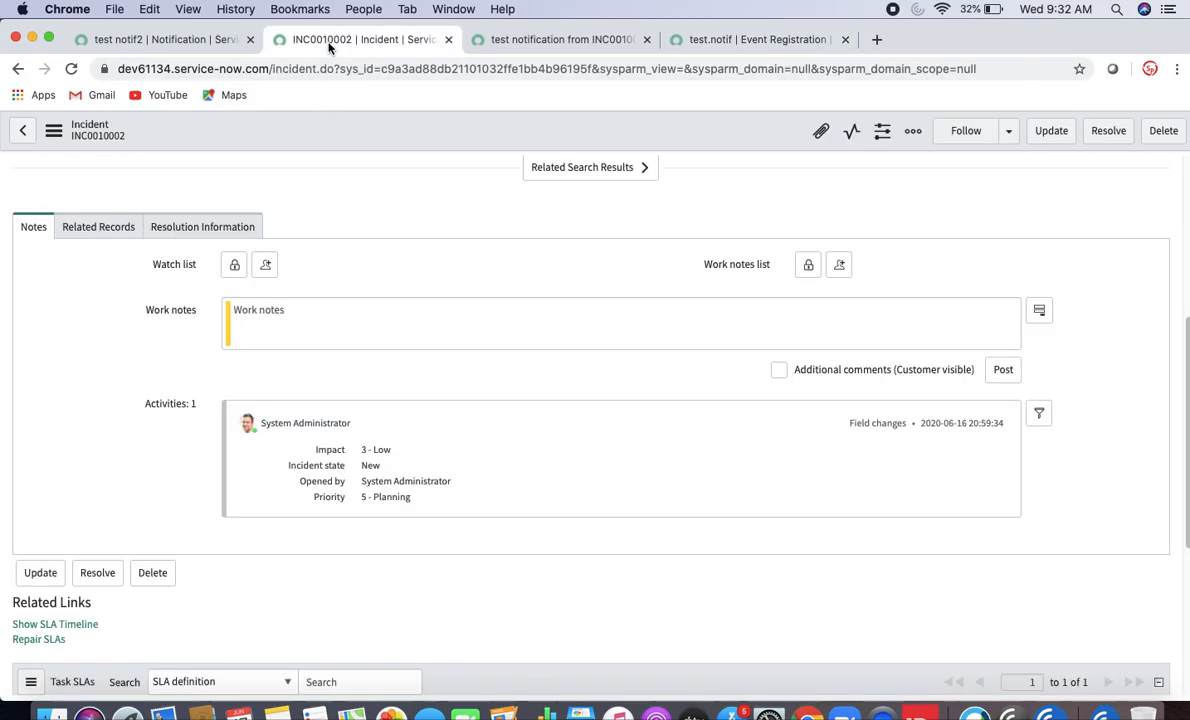
- Set the test notif2 notification's triggering event to test.notif and save it
click(537, 42)
click(199, 45)
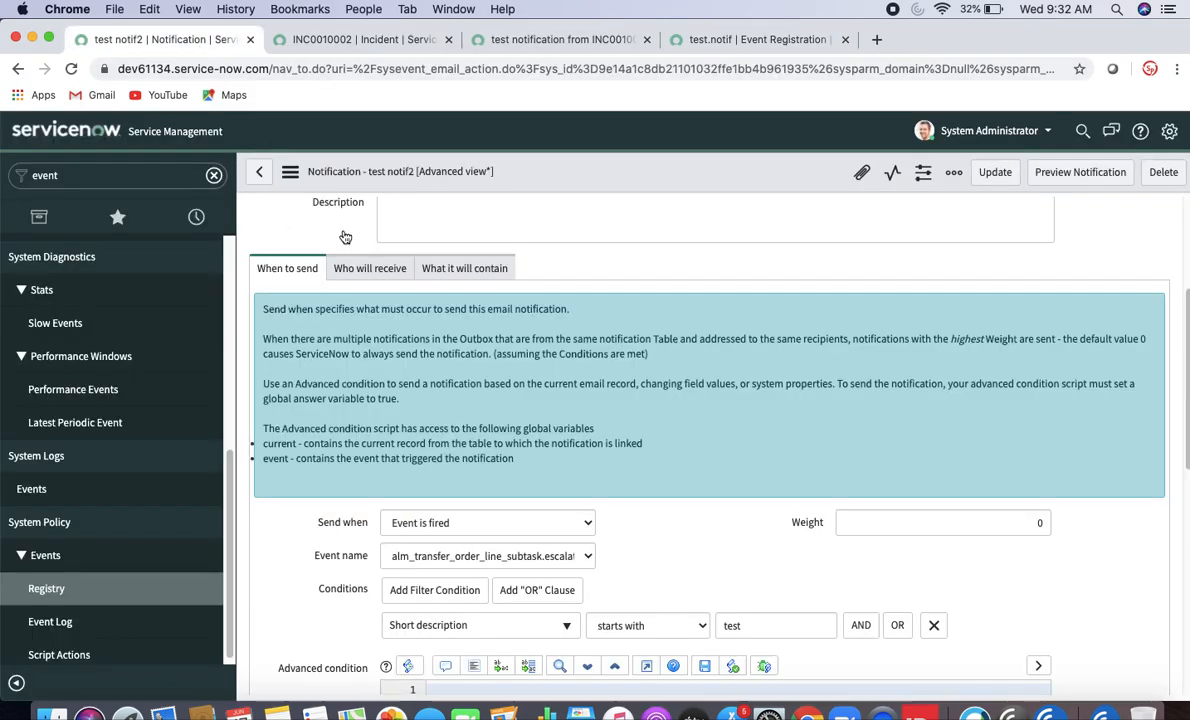
click(67, 138)
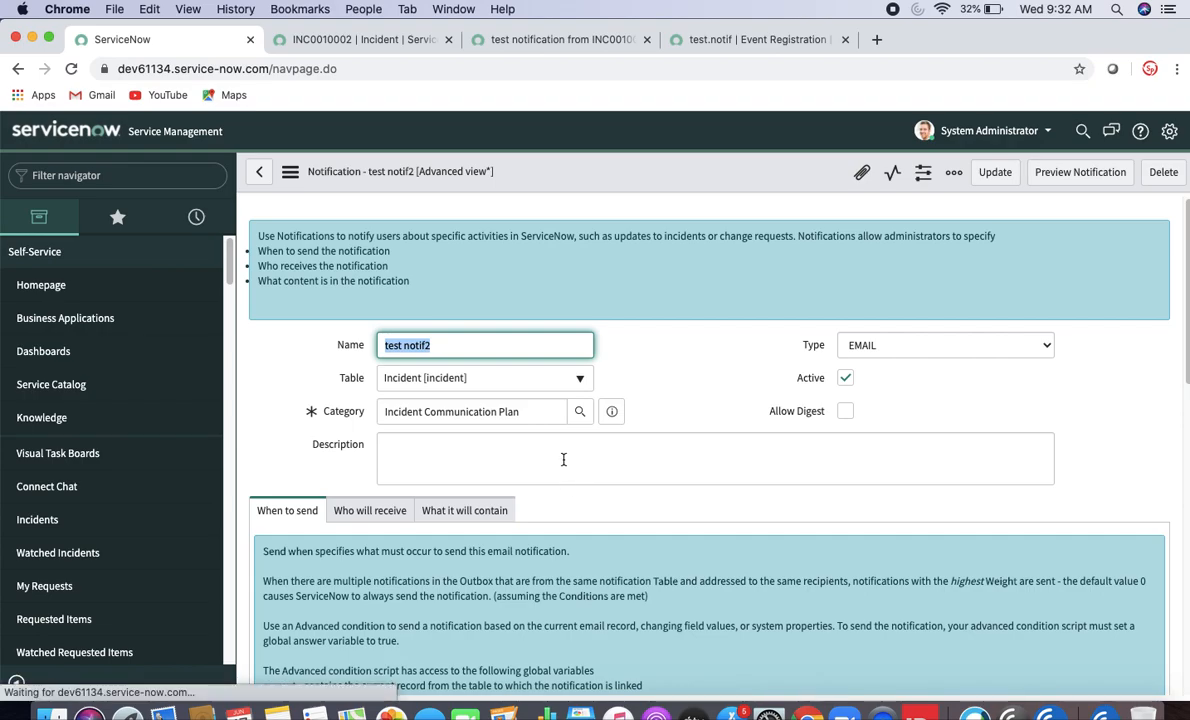
scroll(1187, 392, down, 2)
scroll(1187, 392, down, 5)
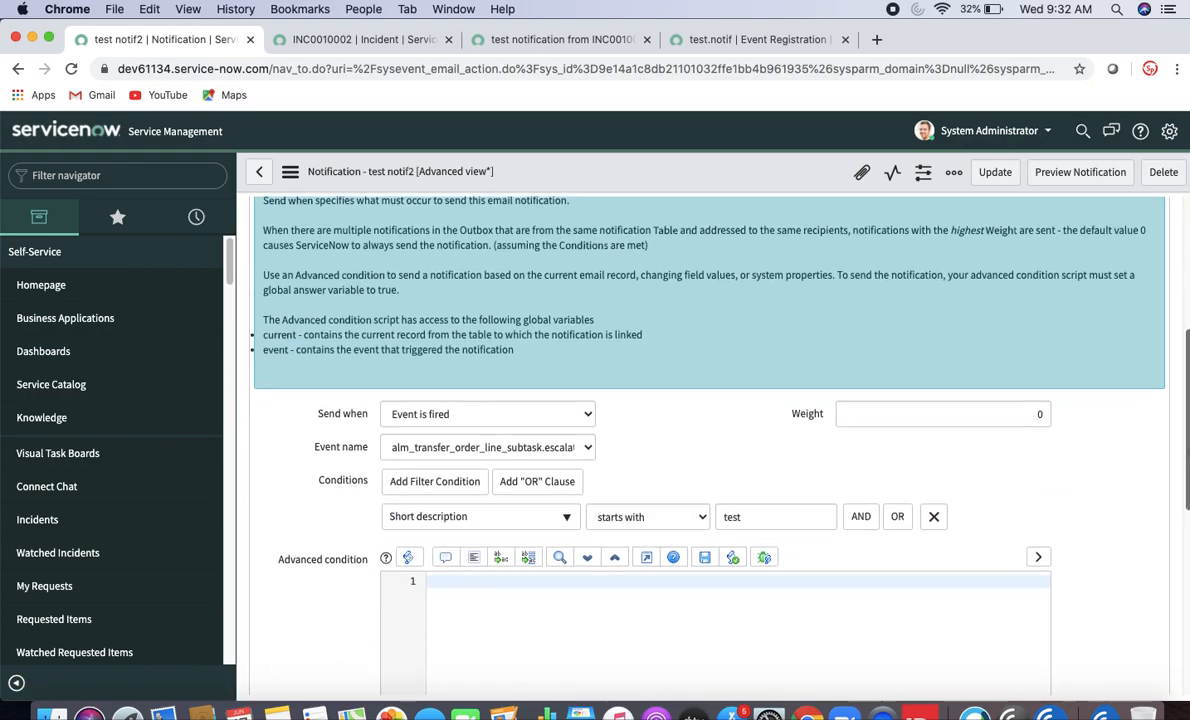
click(590, 450)
click(587, 449)
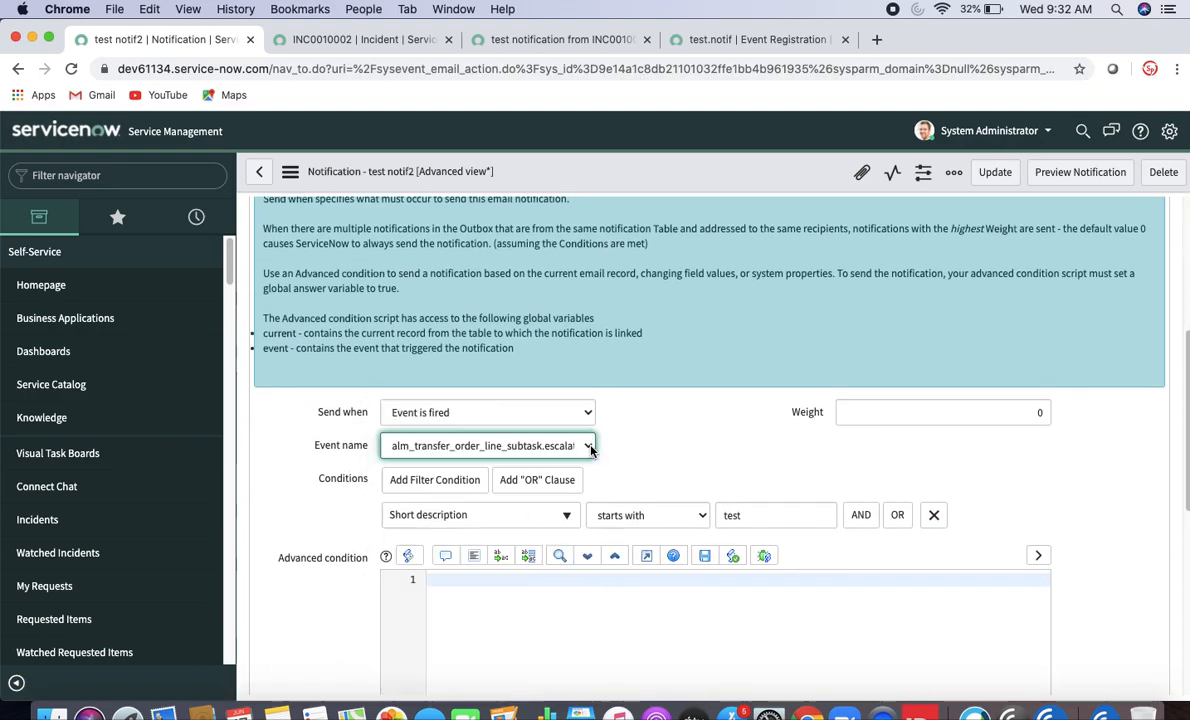
click(585, 451)
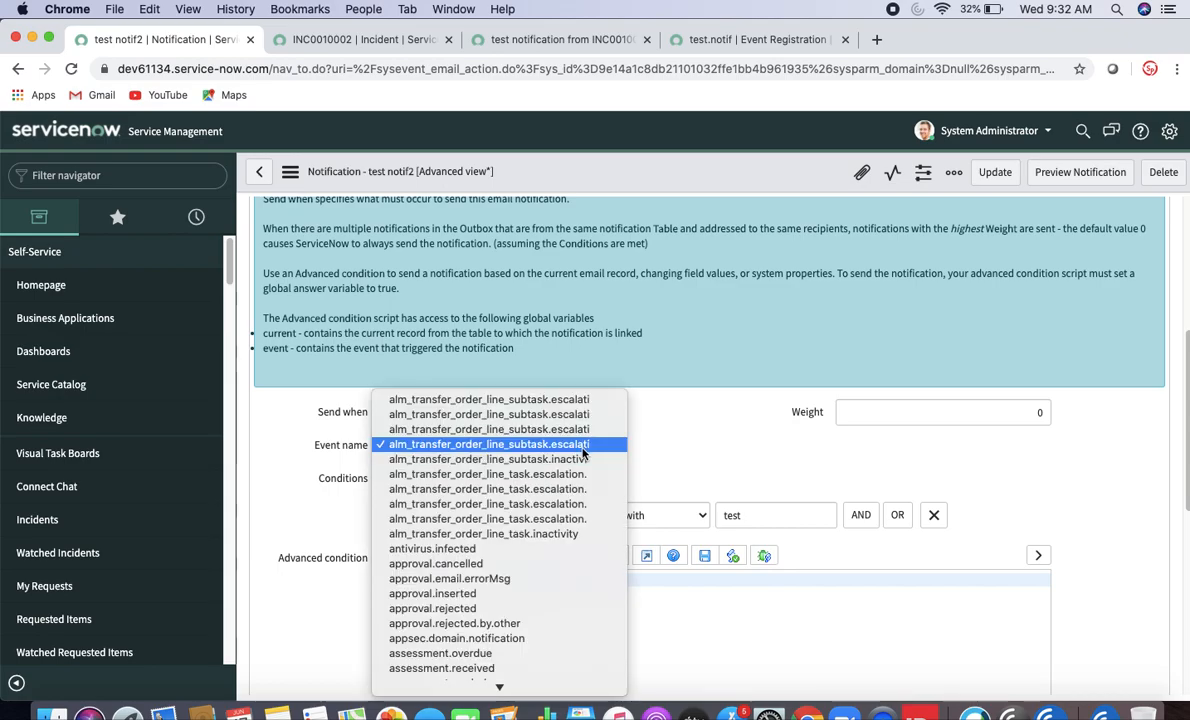
text(test.notif)
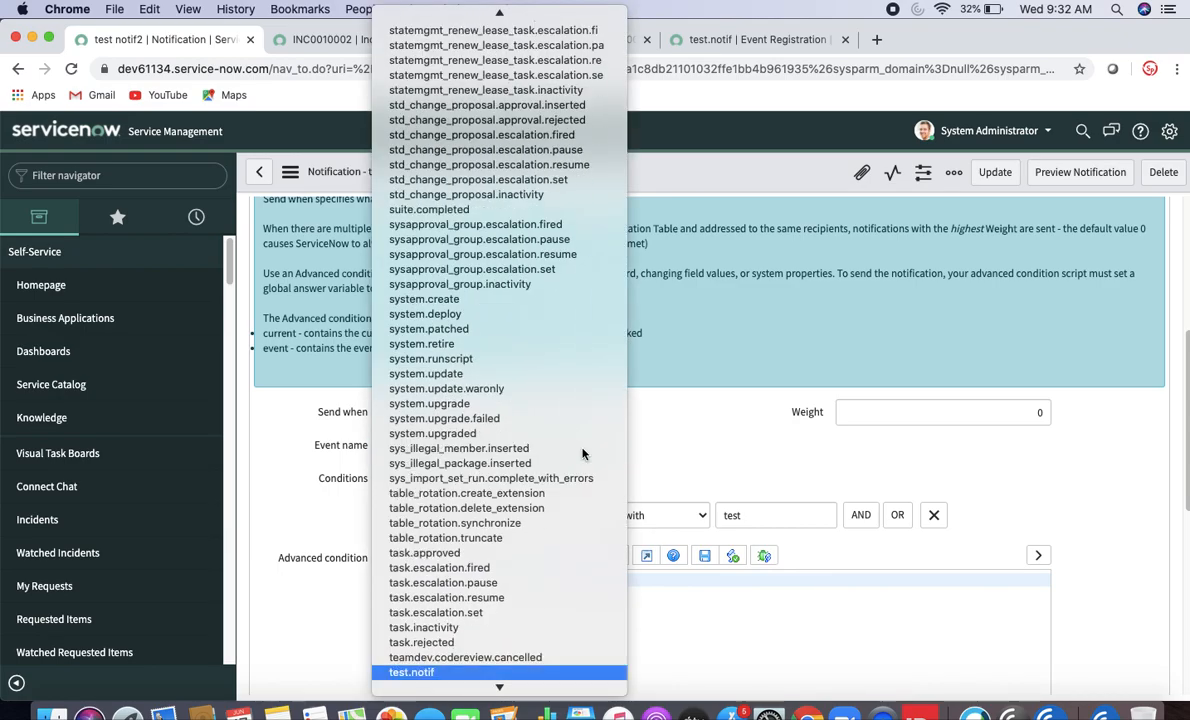
key(Return)
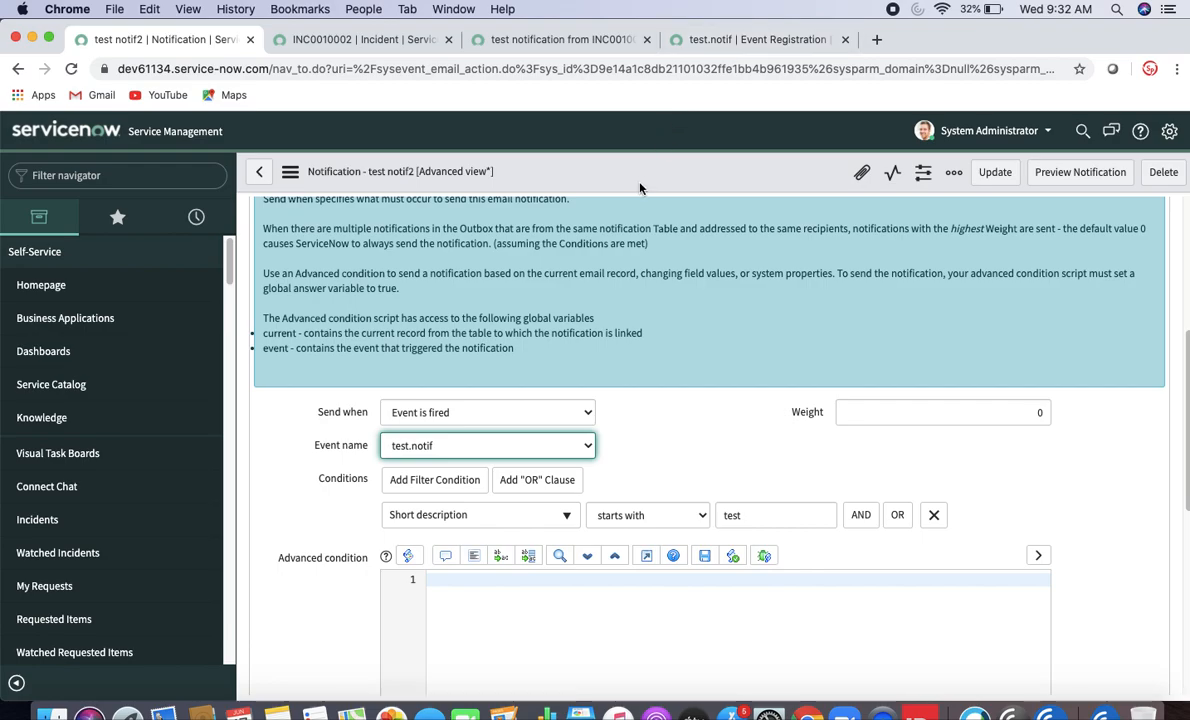
right_click(643, 189)
click(650, 196)
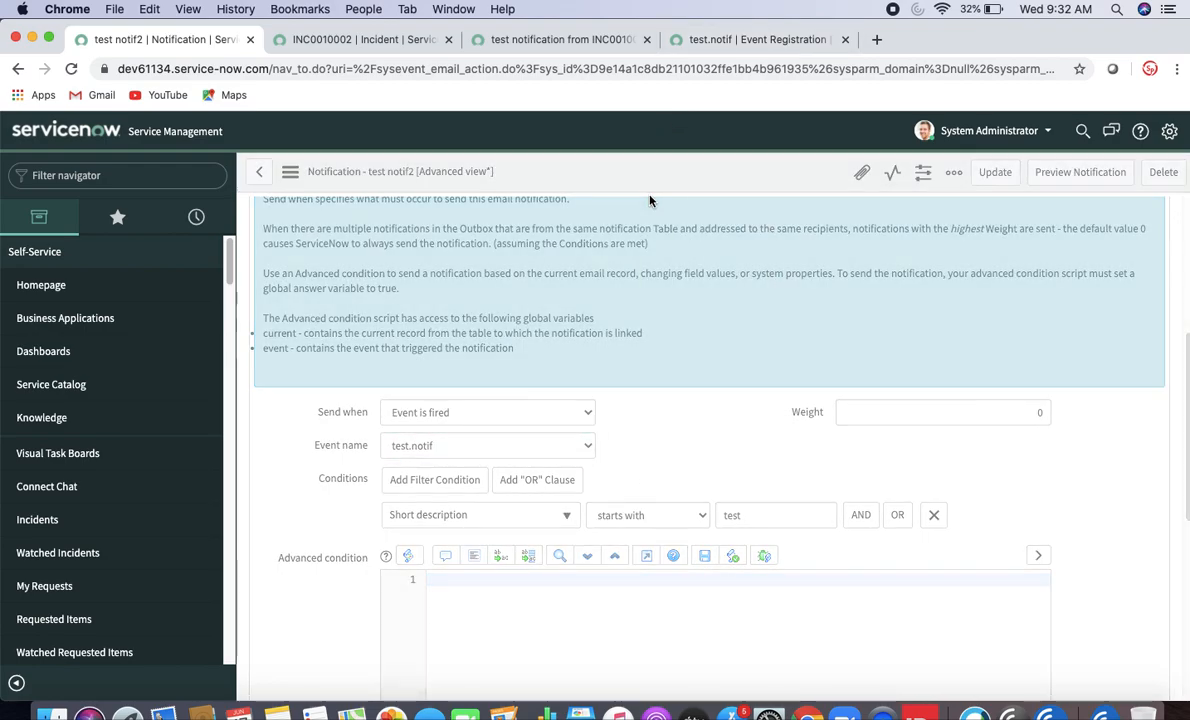
- Remove the 'Short description starts with test' condition and save the notification
click(933, 515)
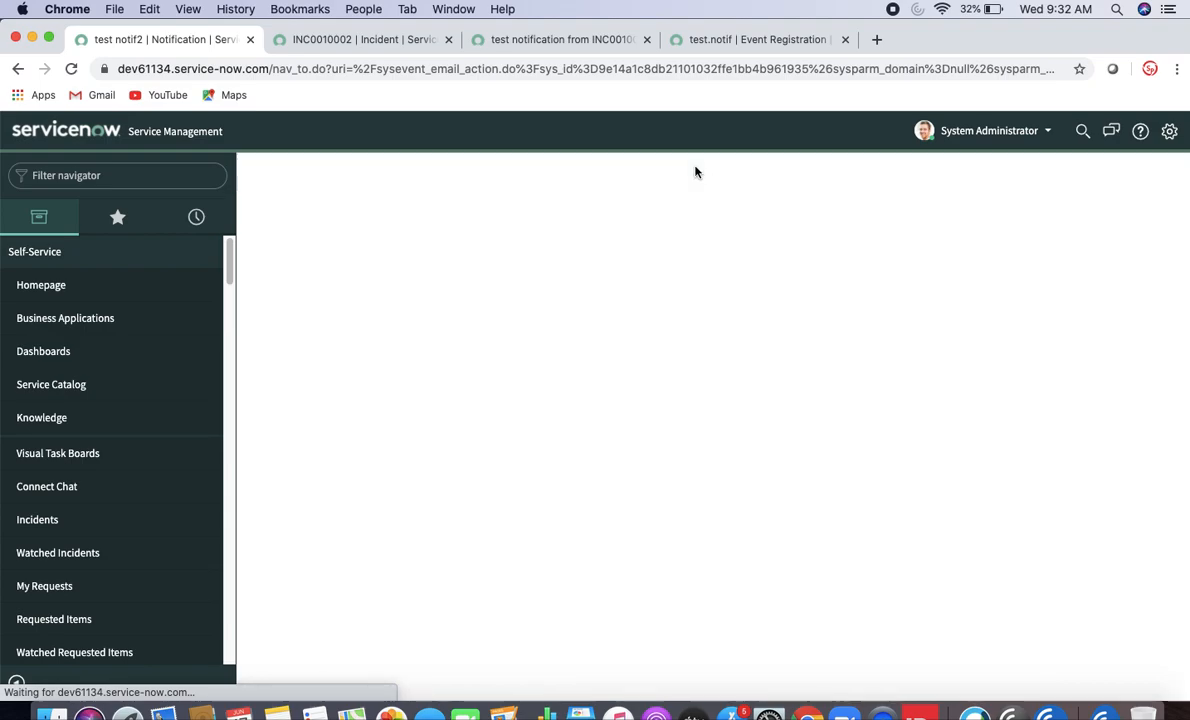
right_click(697, 168)
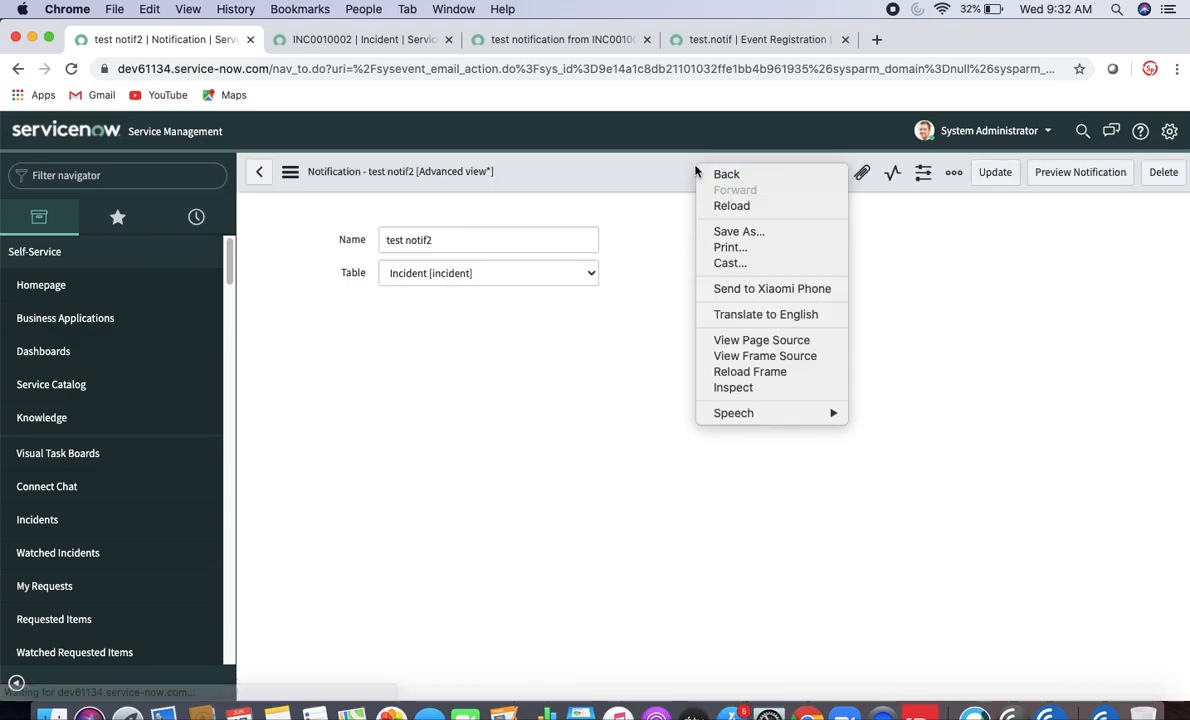
click(348, 409)
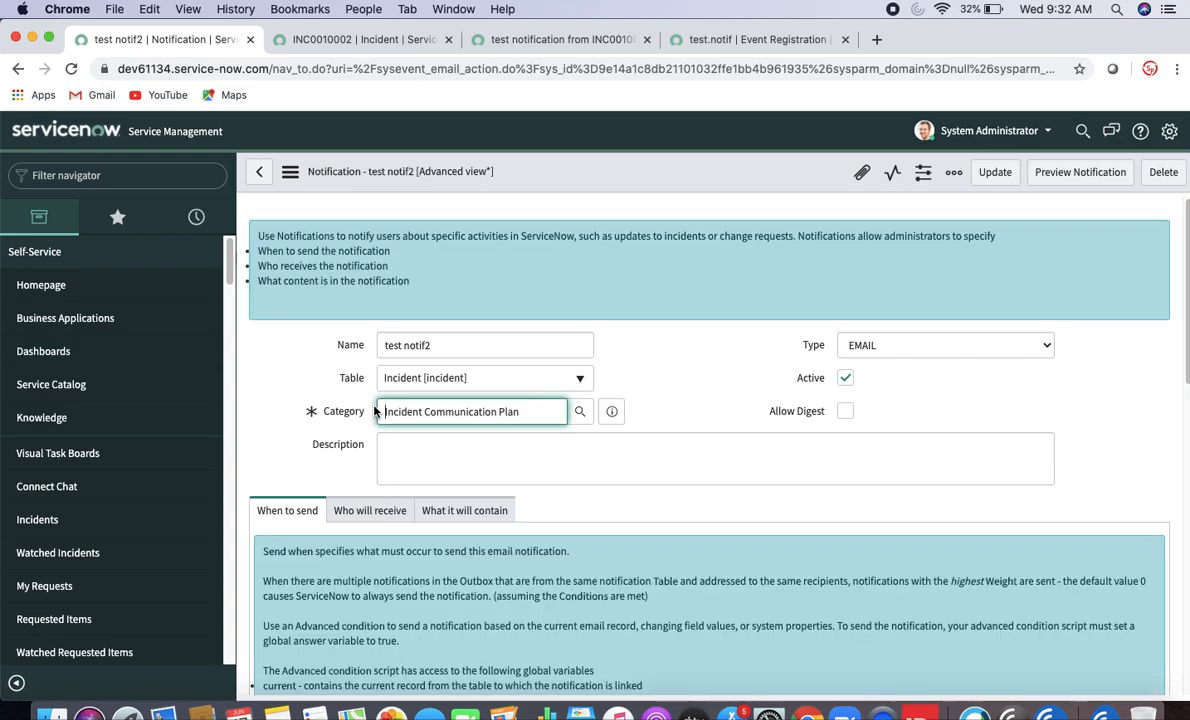
right_click(616, 166)
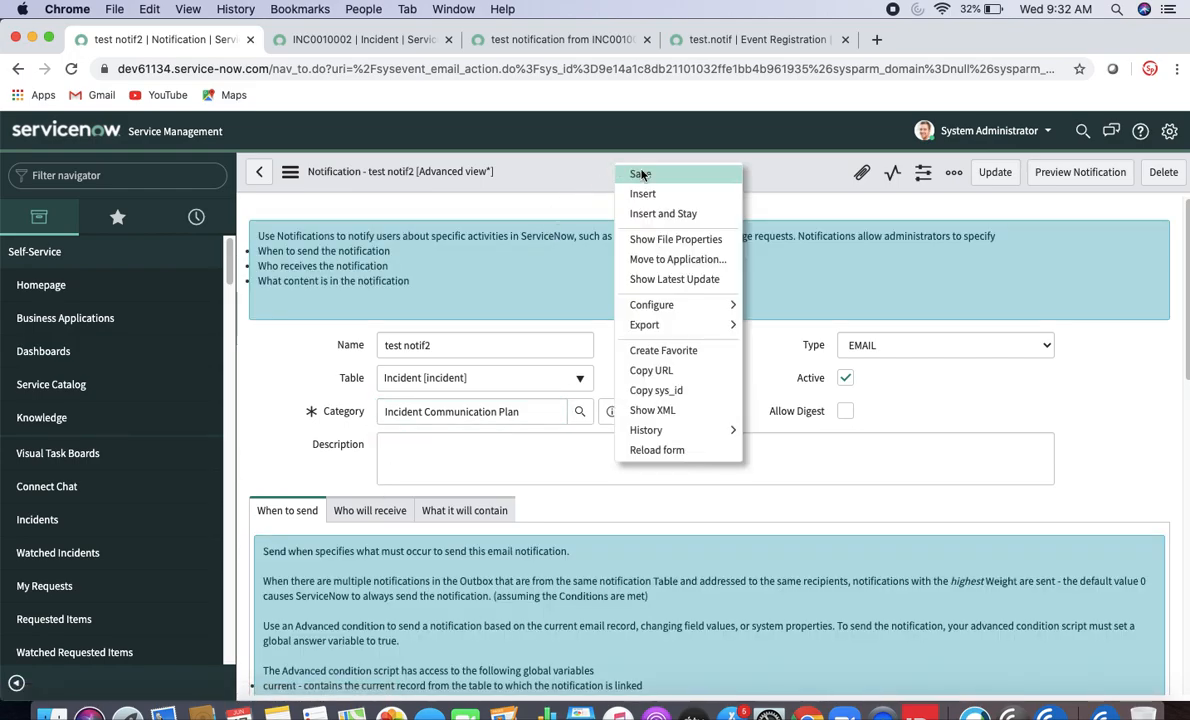
click(640, 175)
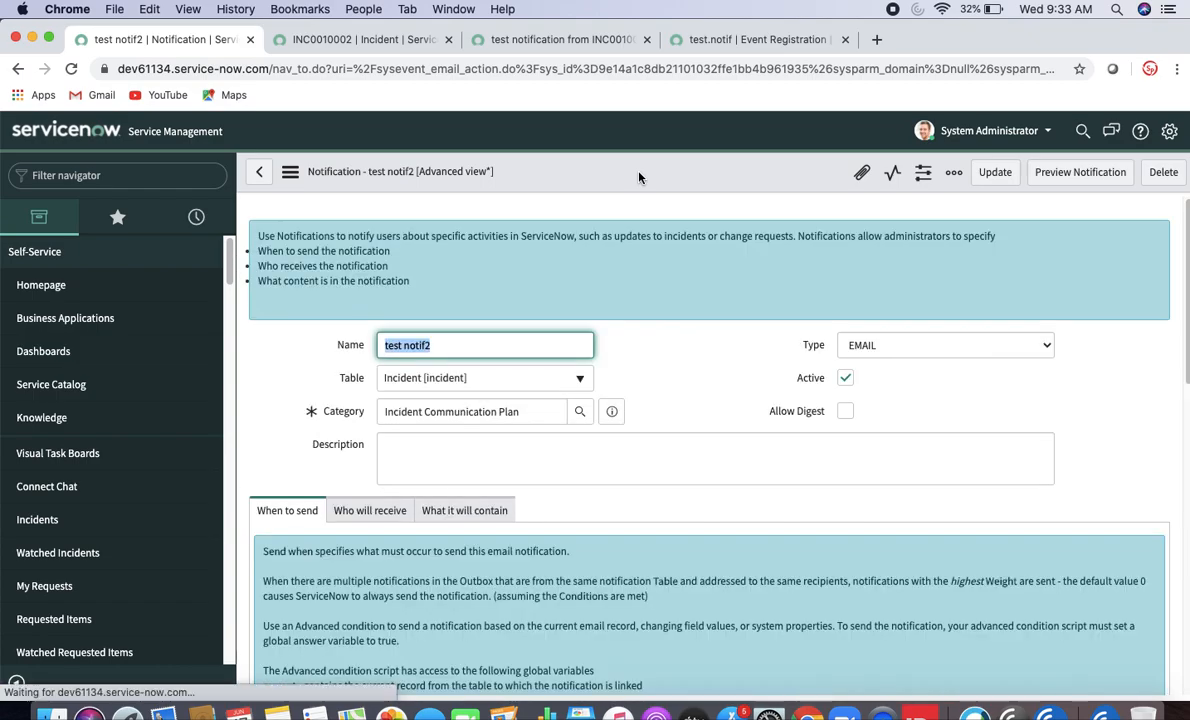
- Clear the condition again, review the recipient and content settings, and save test notif2
drag(1187, 245, 1188, 356)
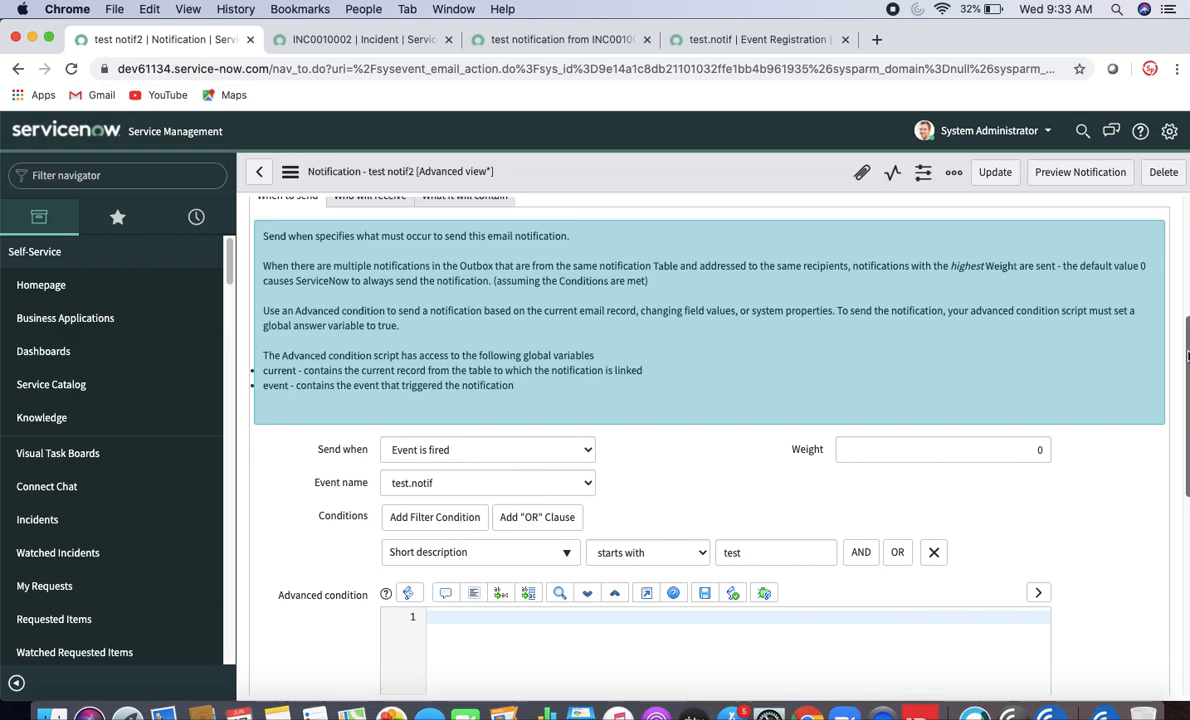
click(934, 554)
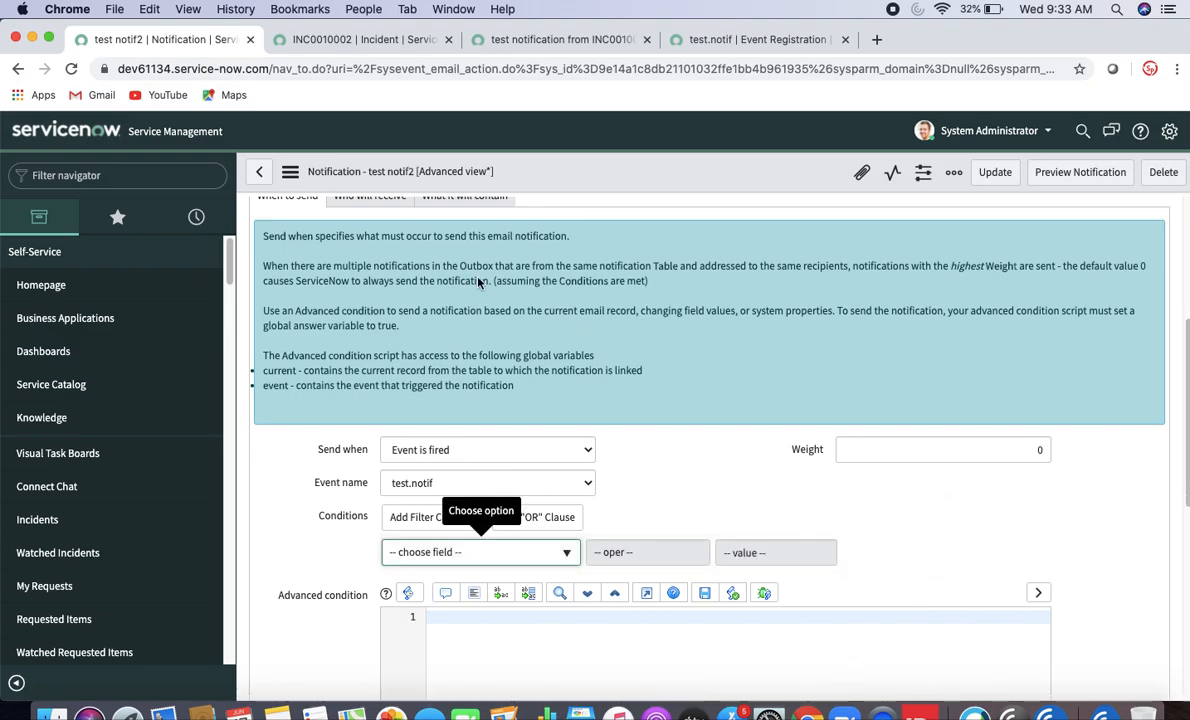
scroll(441, 342, up, 3)
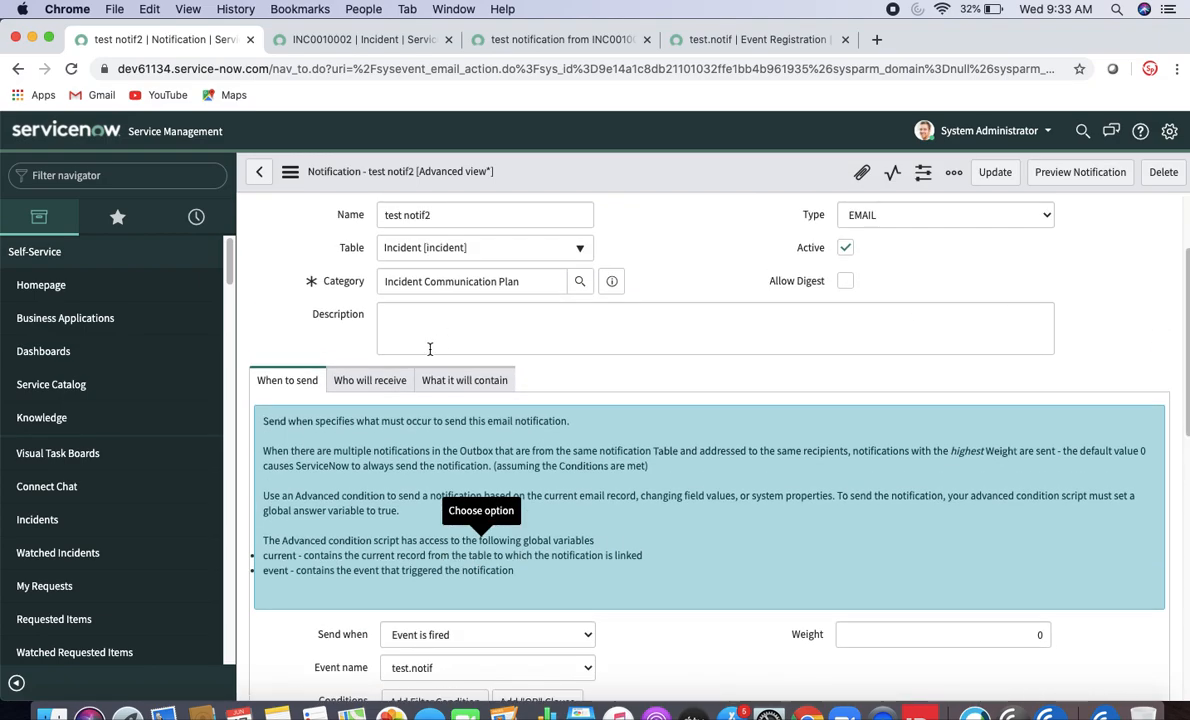
click(394, 380)
click(483, 381)
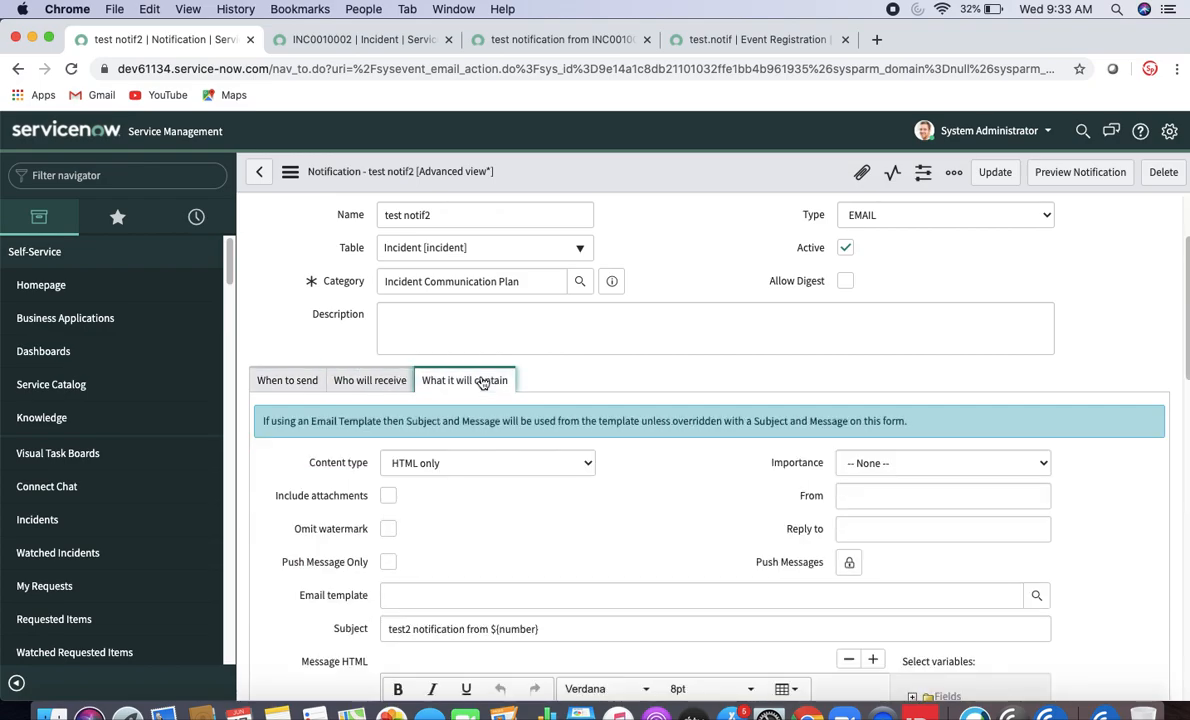
right_click(614, 178)
click(637, 186)
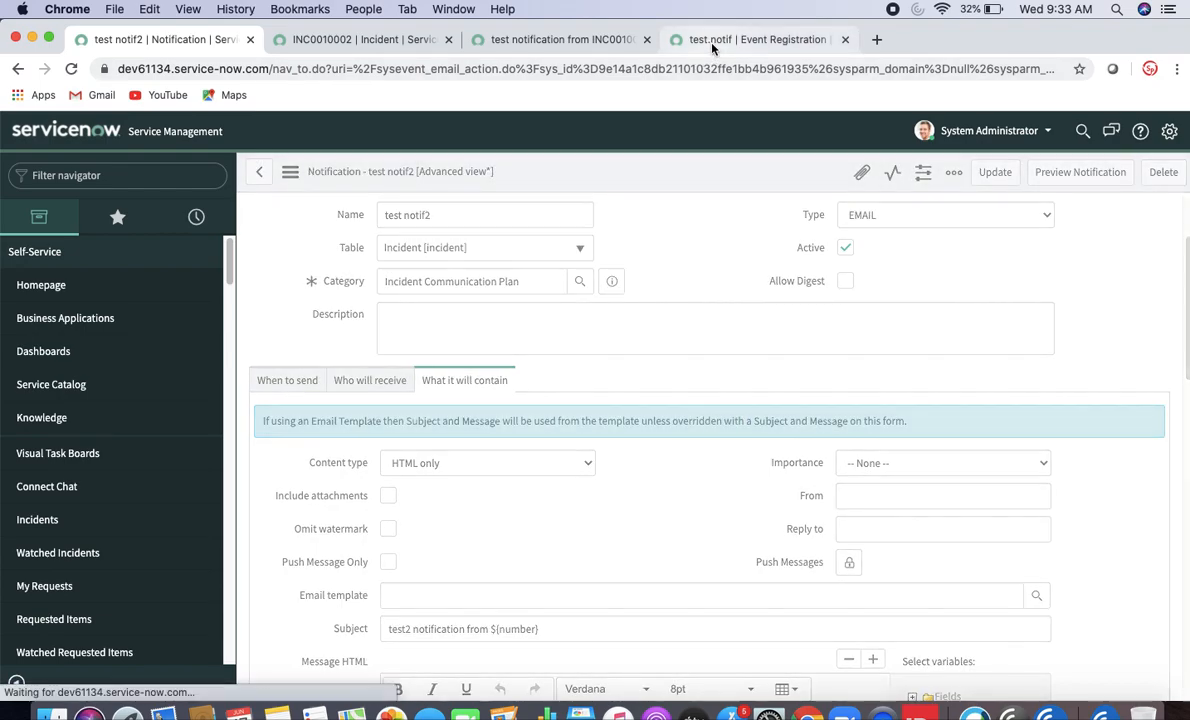
click(712, 40)
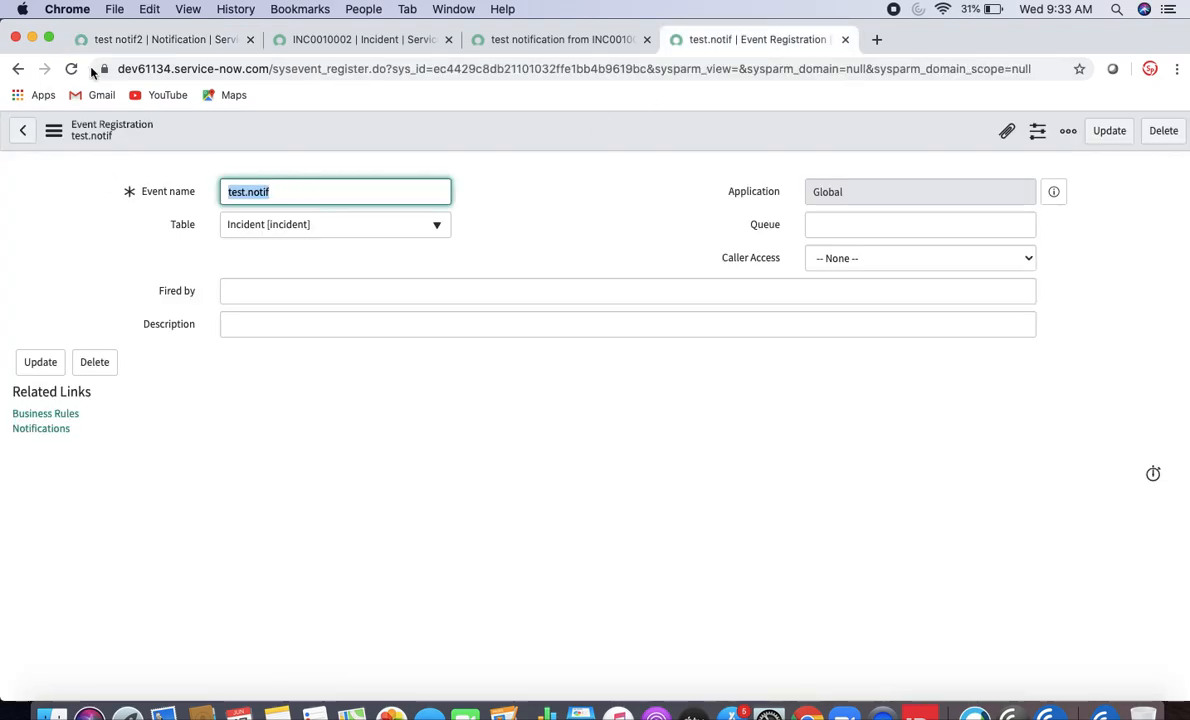
- Filter the navigator for 'business rules' and open System Definition > Business Rules, leaving the notification
click(140, 40)
click(117, 175)
text(b)
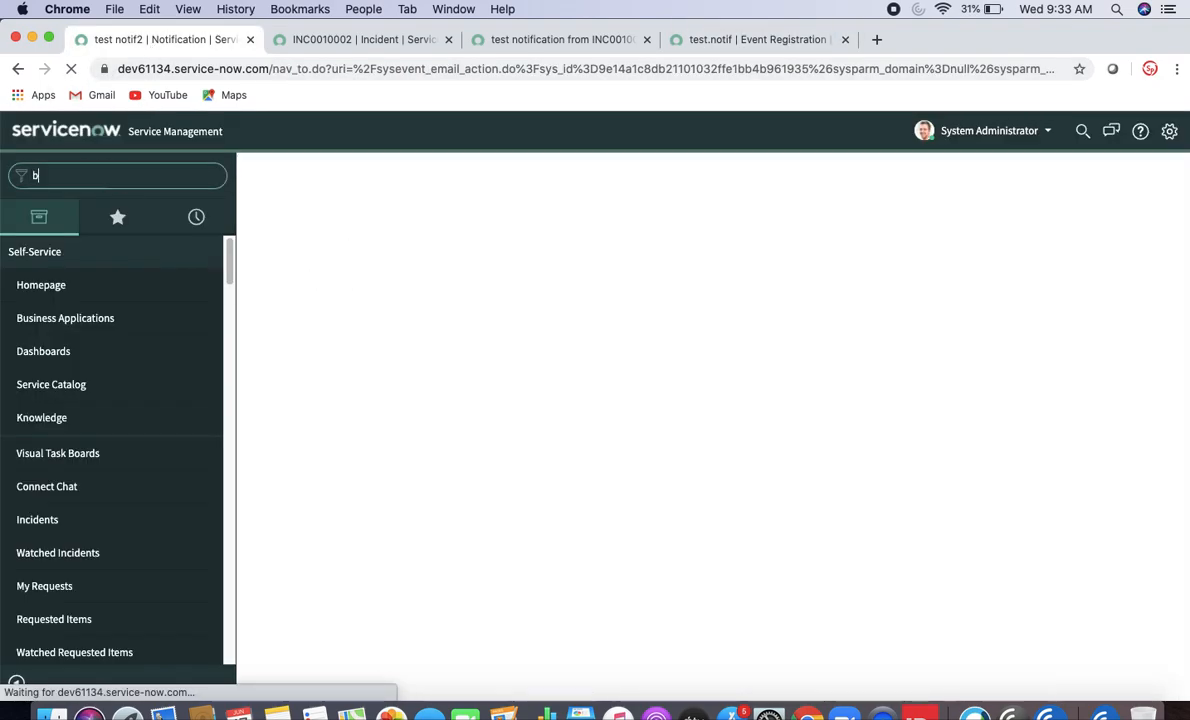
text(u)
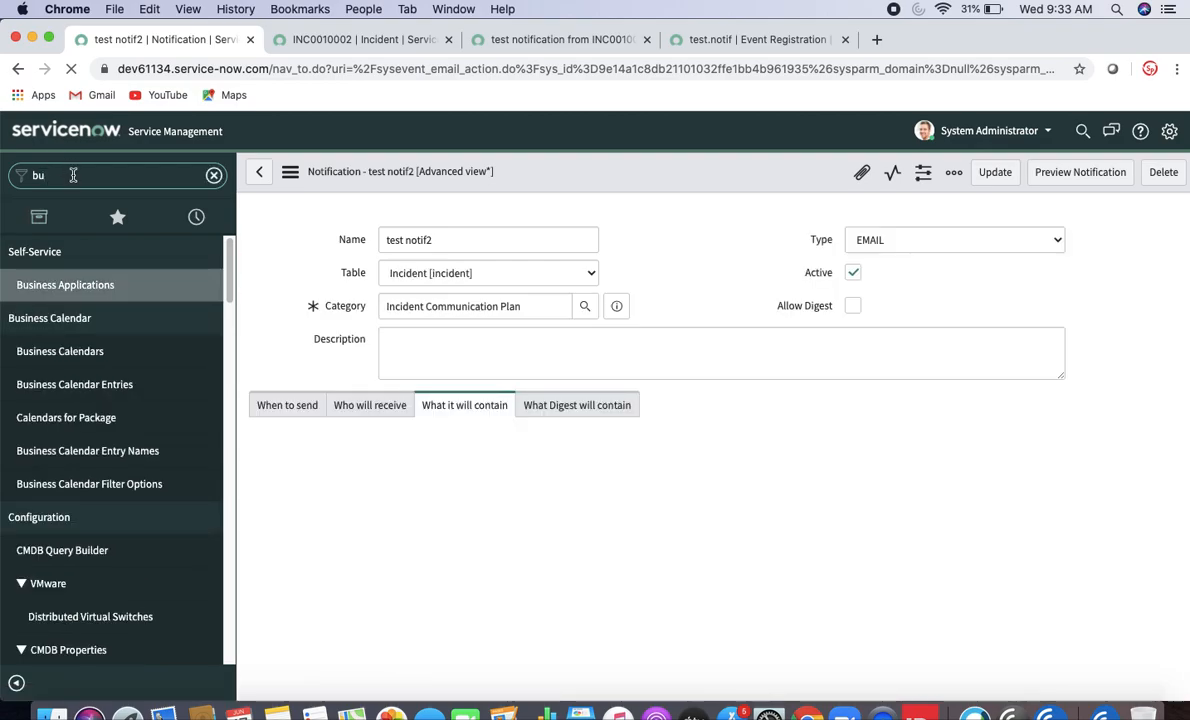
text(si)
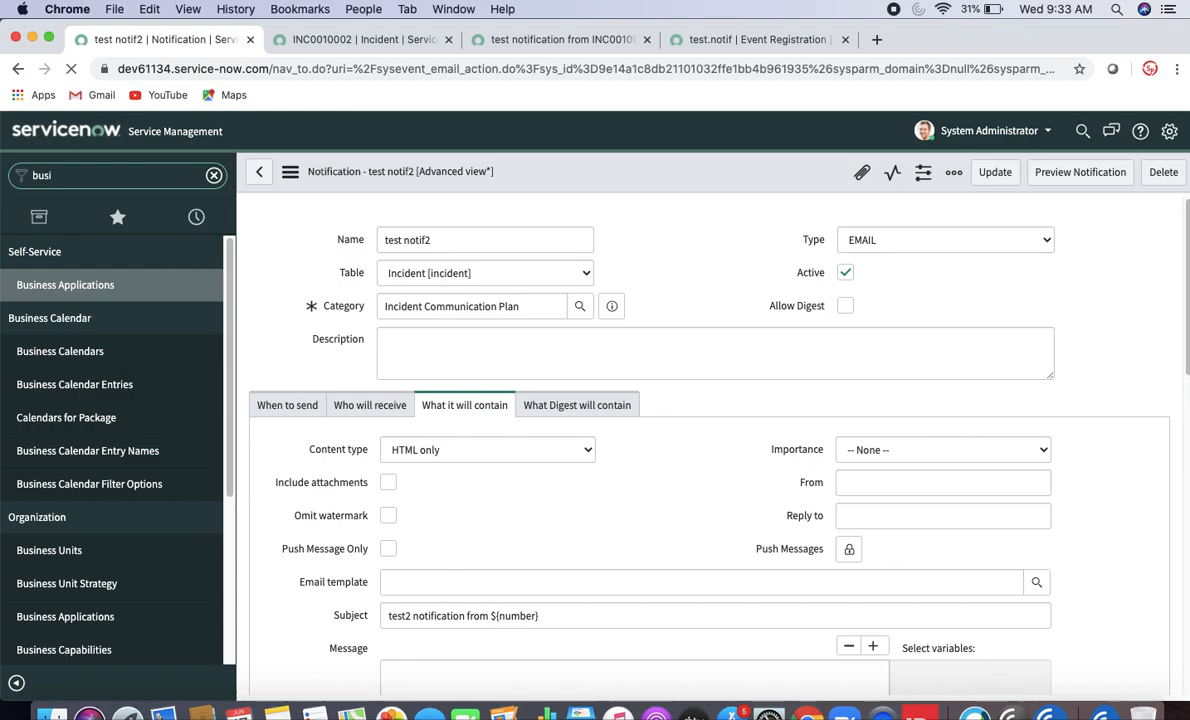
double_click(115, 177)
text(business r)
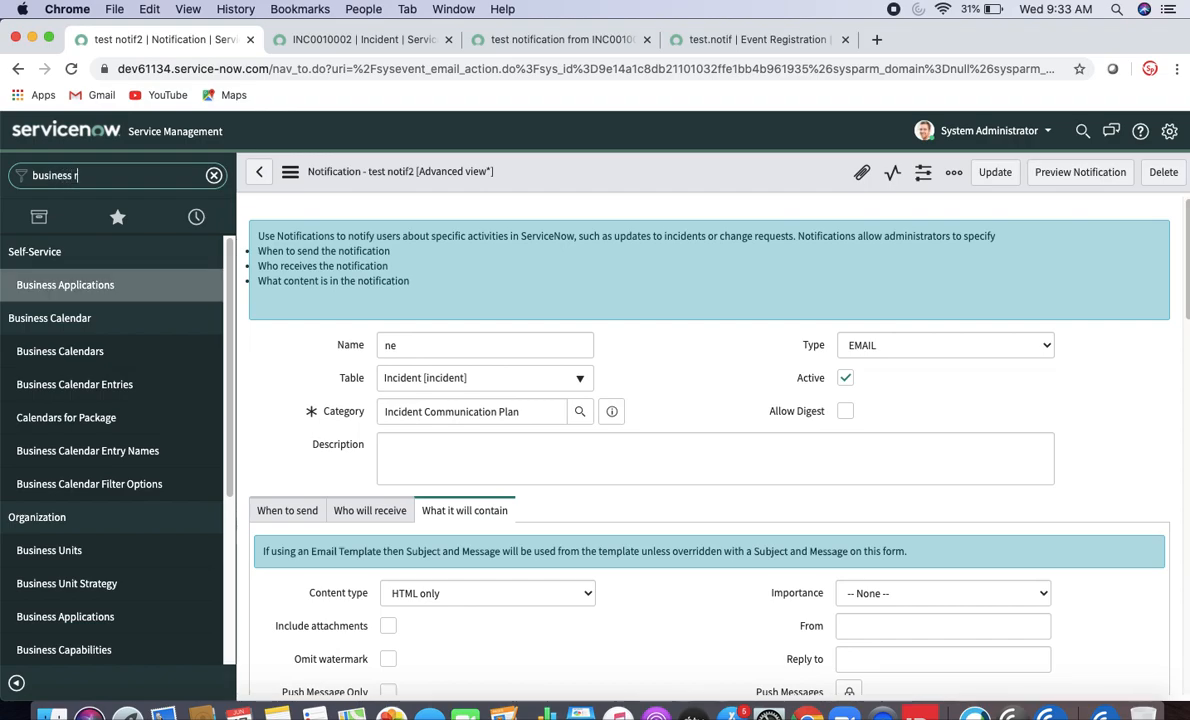
text(ules)
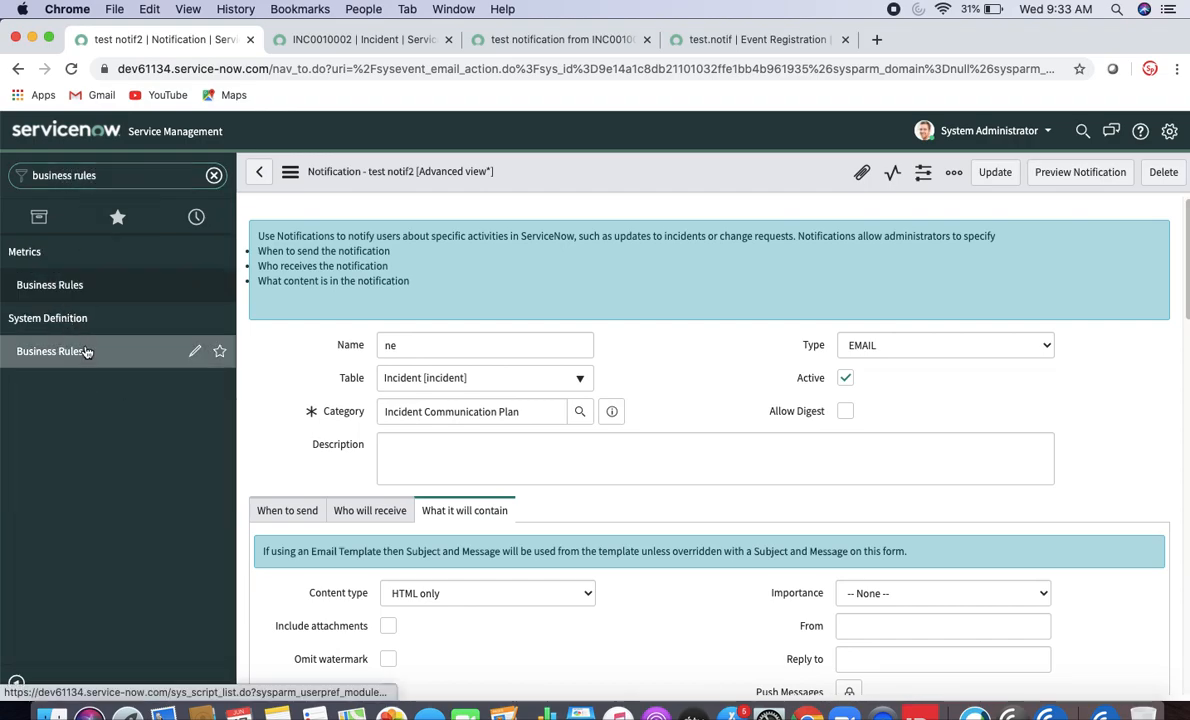
click(85, 352)
click(713, 260)
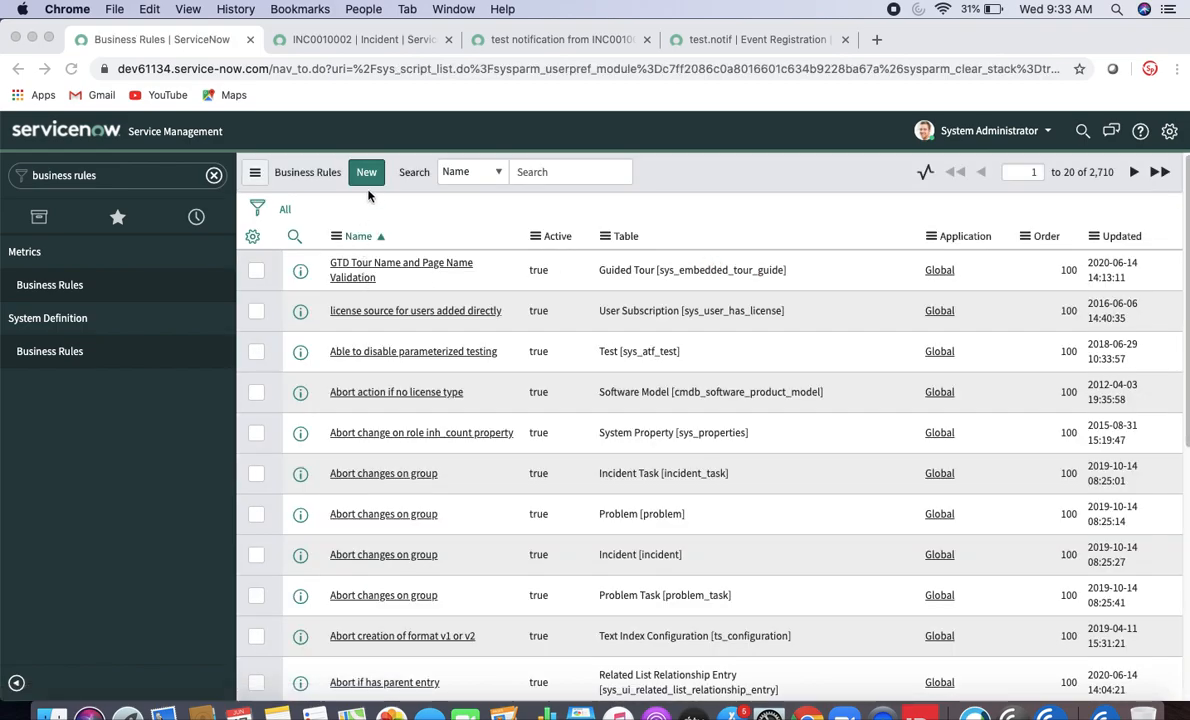
- Create business rule 'notif event triger' on Incident [incident], running on Insert with Advanced enabled
click(369, 175)
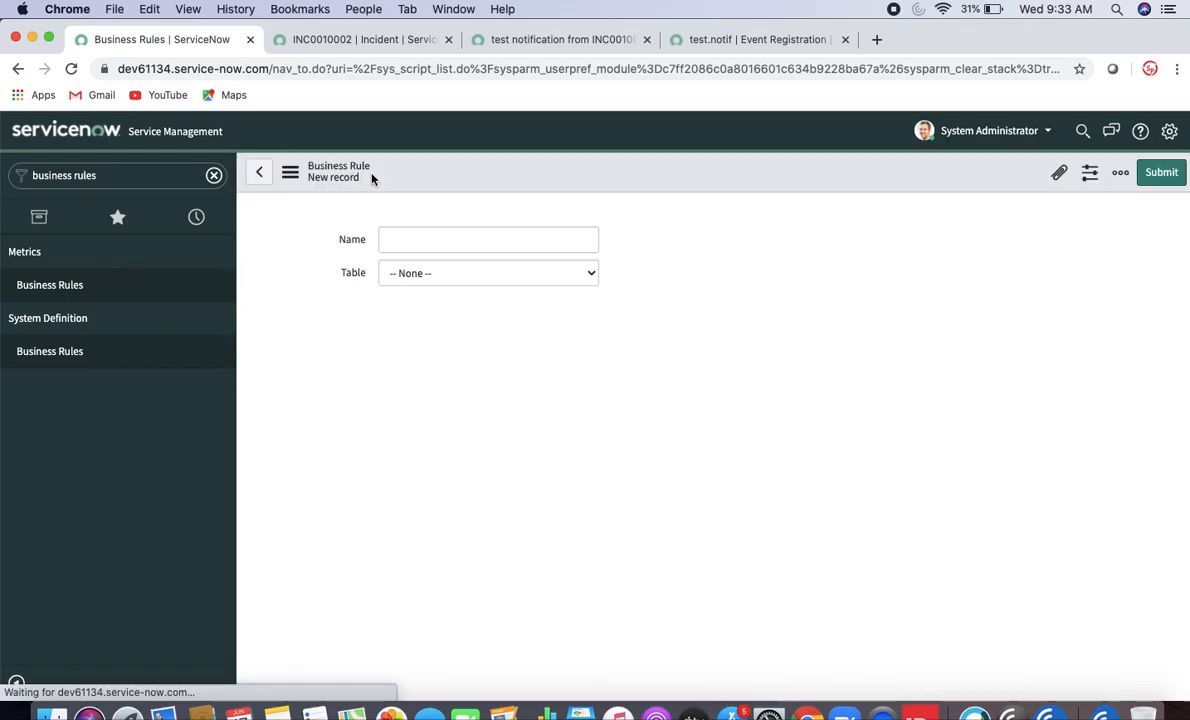
click(437, 240)
text(not)
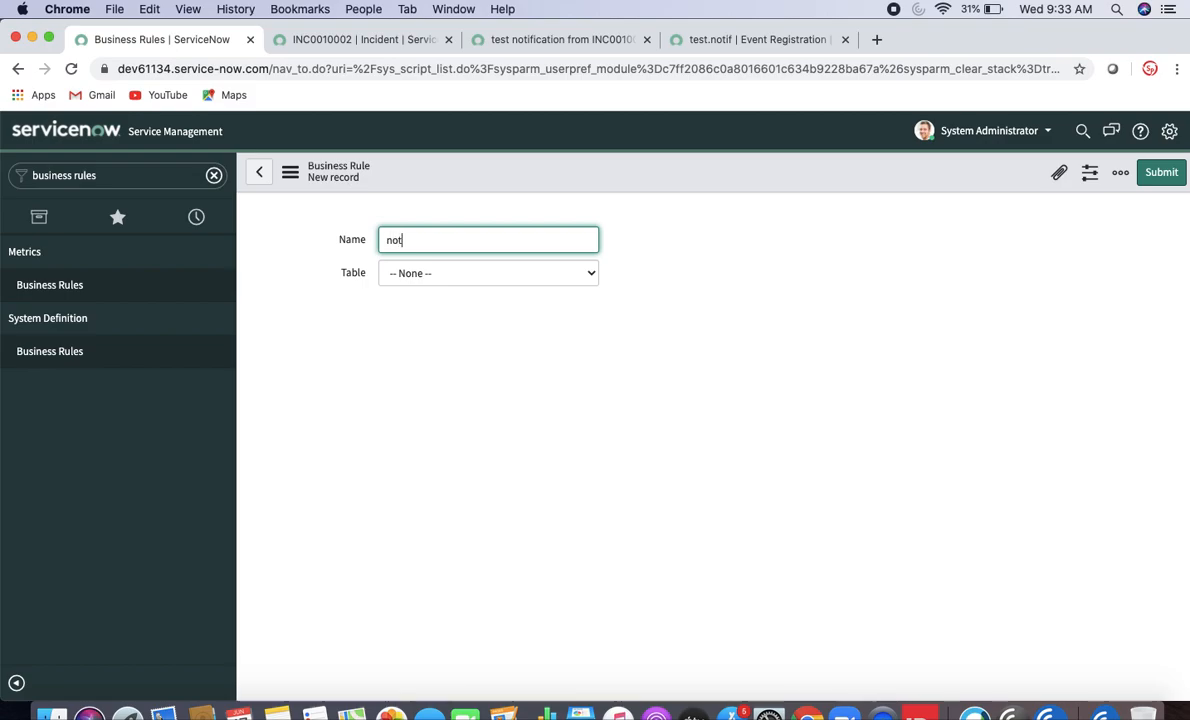
text(if event triger)
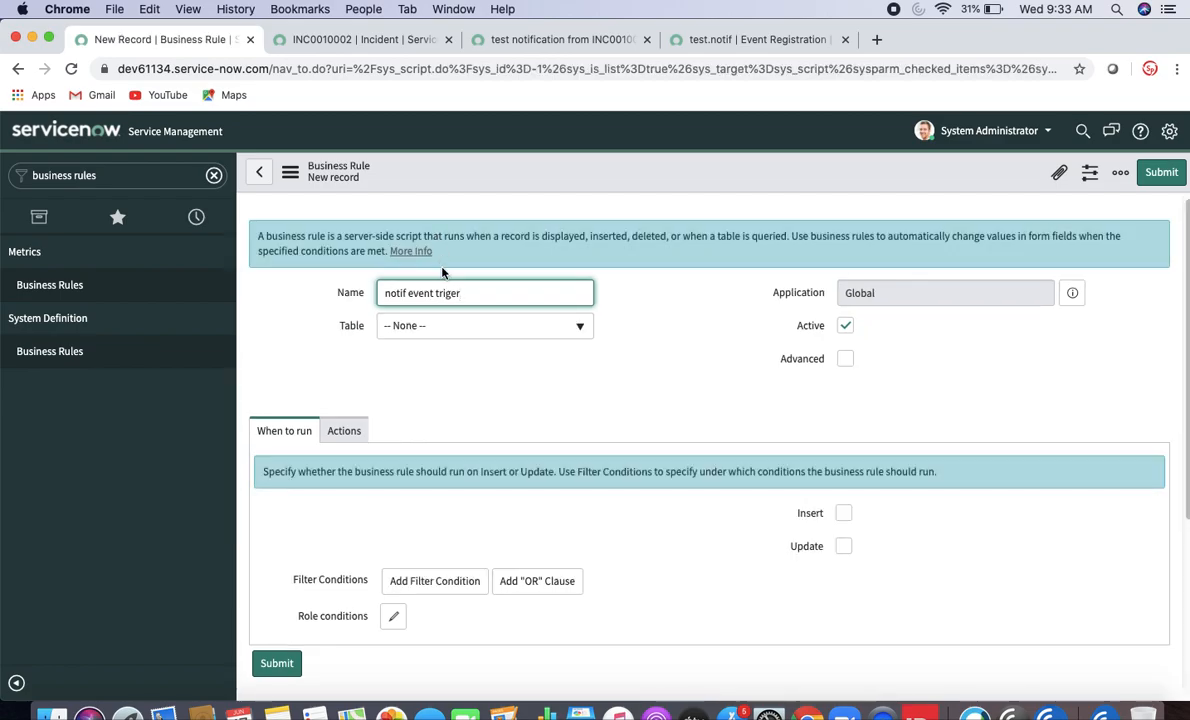
click(483, 326)
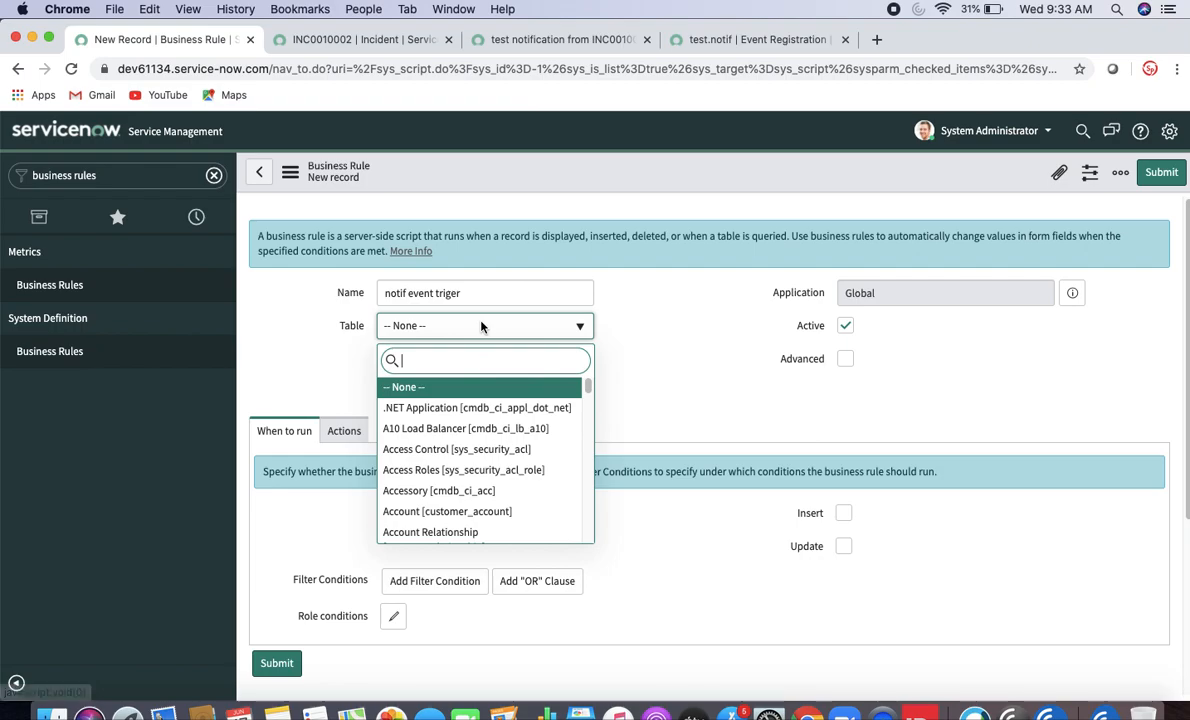
text(inc)
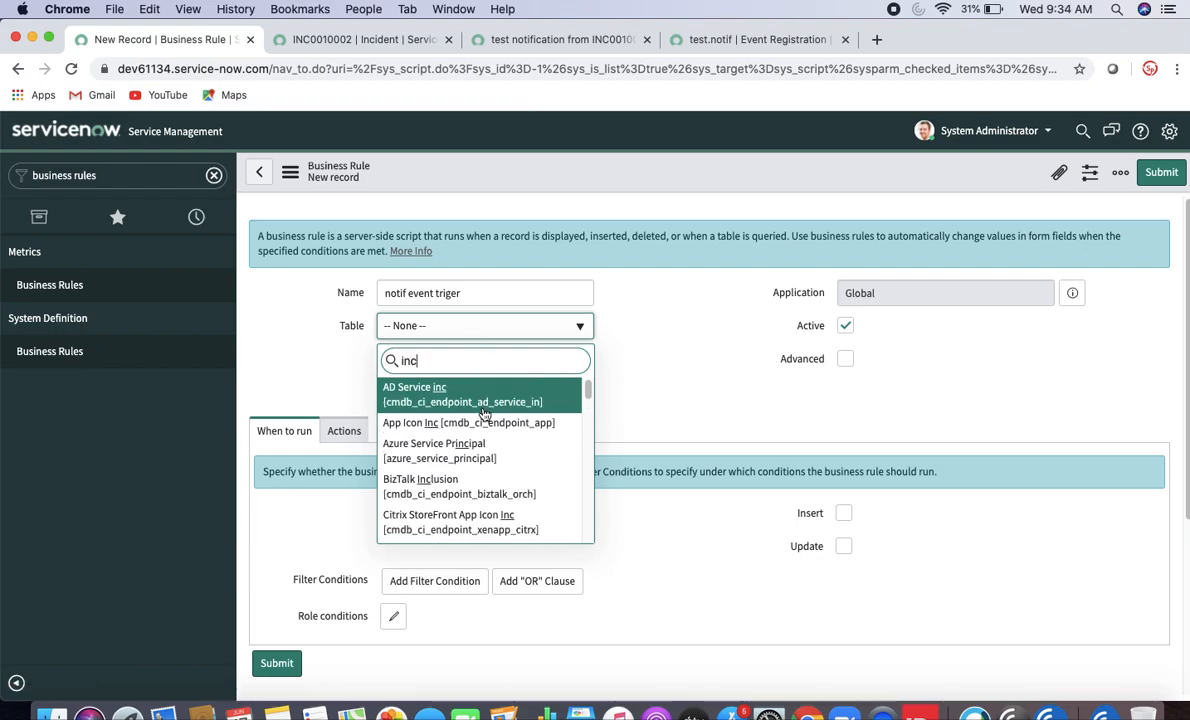
text(ident)
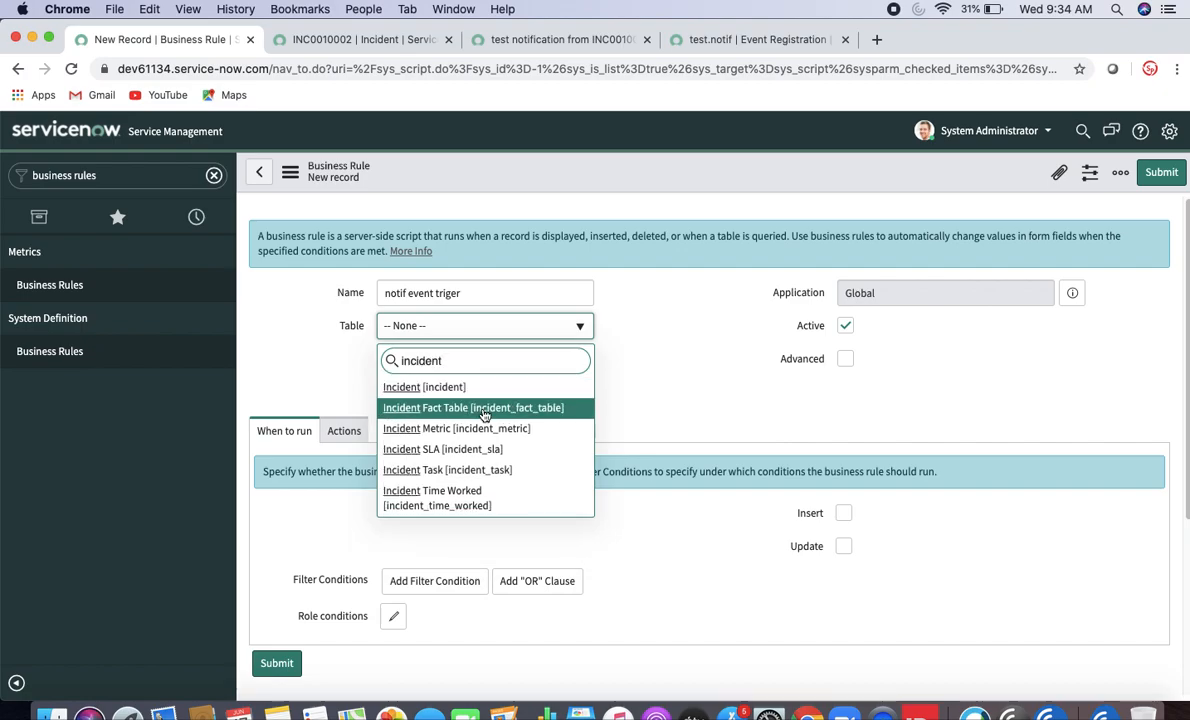
click(487, 392)
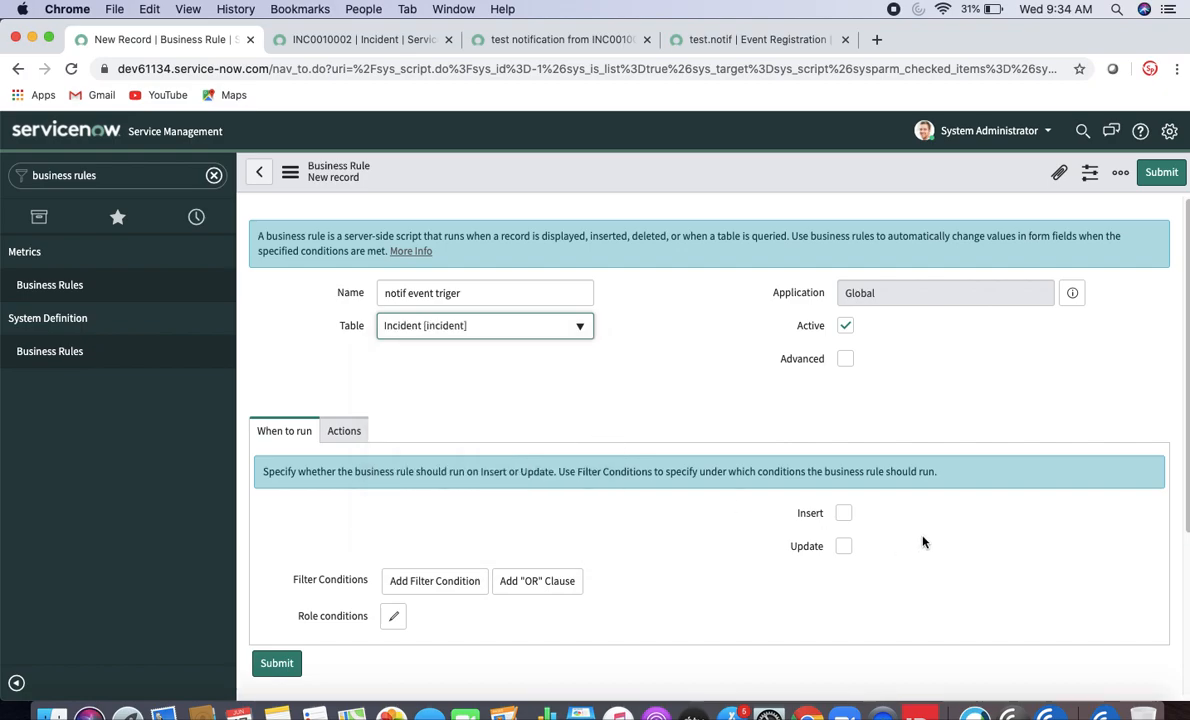
click(845, 514)
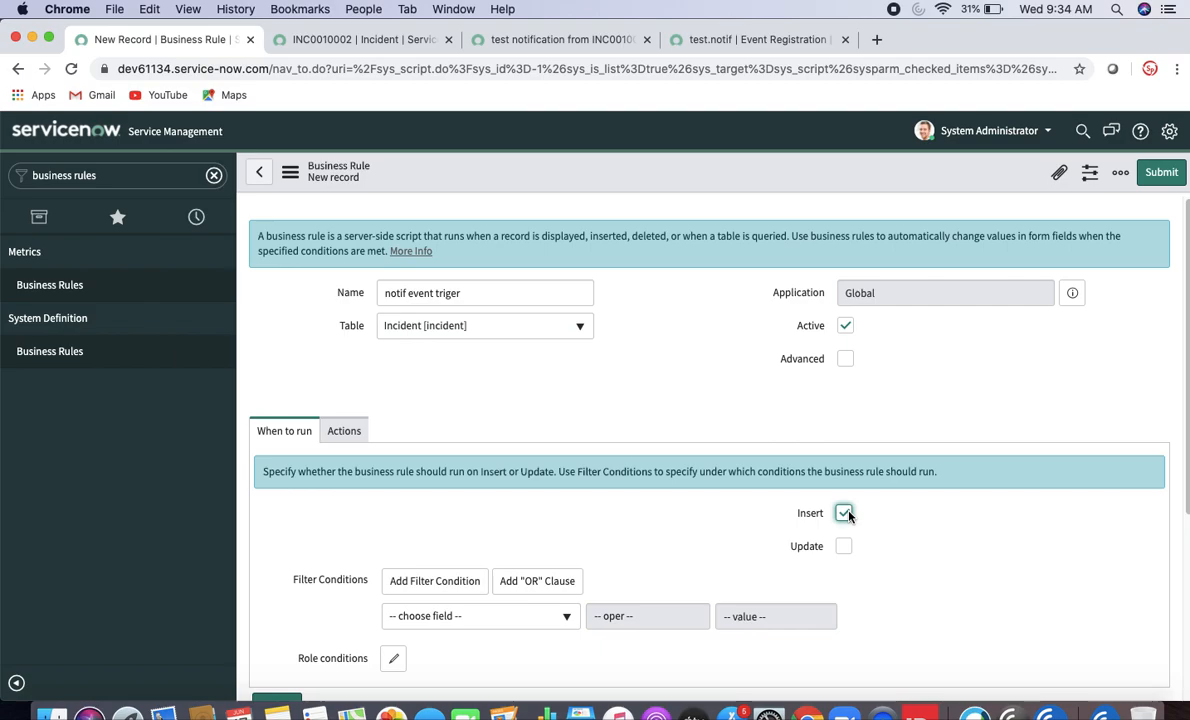
click(845, 359)
- Add gs.eventQueue('test.notif',current,'','') on a new line after the script's comment
click(398, 433)
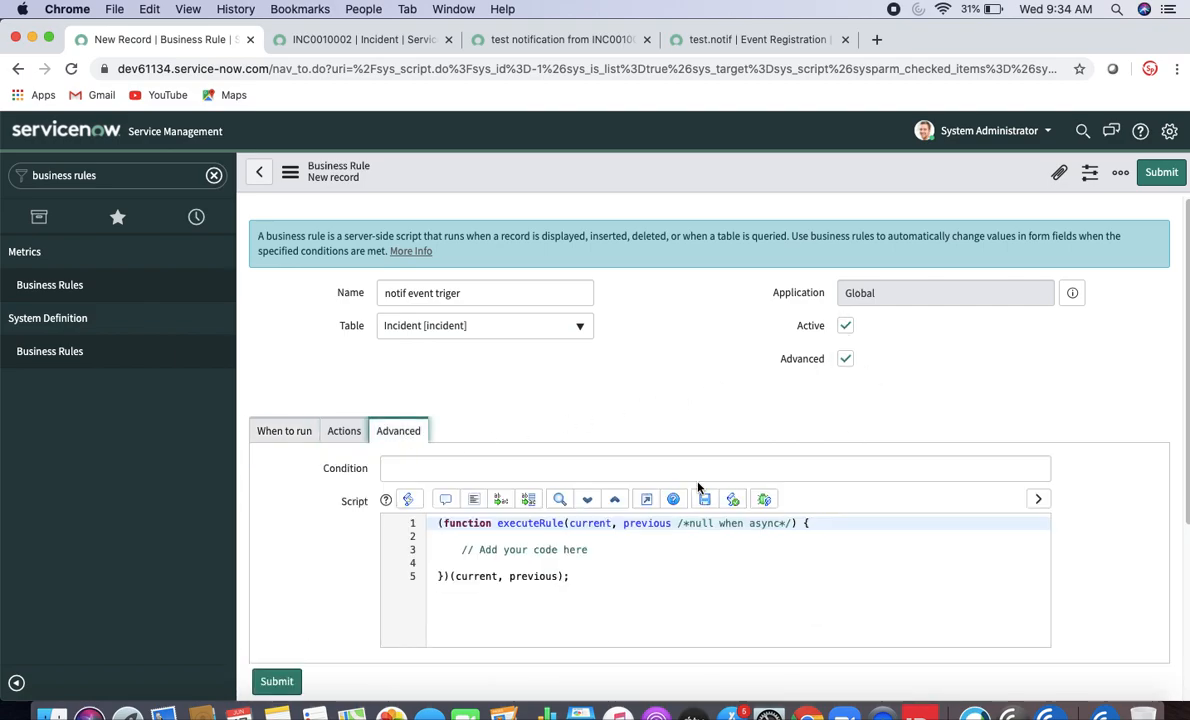
click(619, 560)
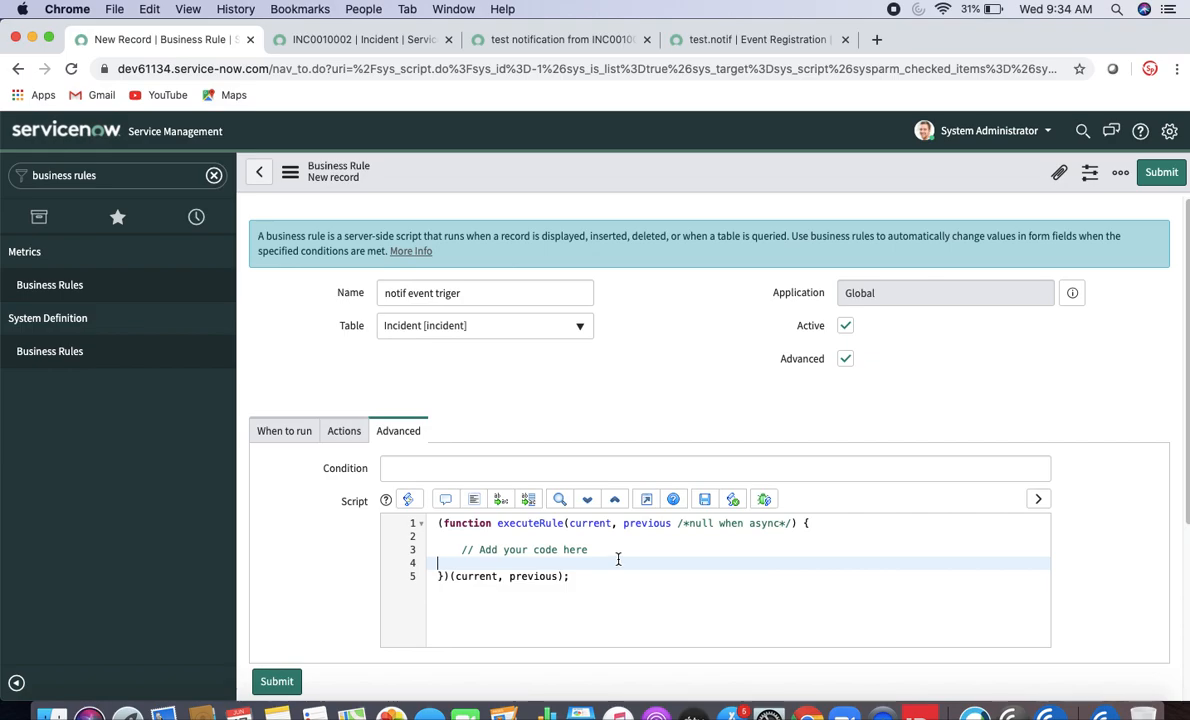
click(613, 549)
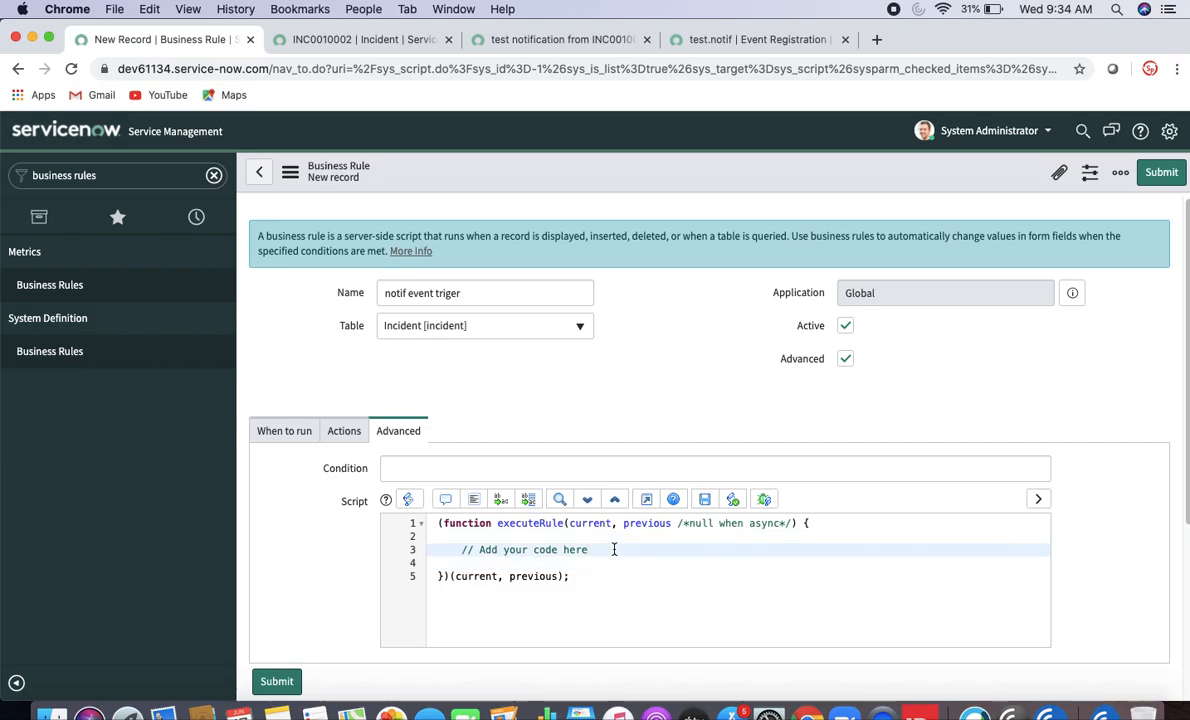
key(Return)
text(gs.eve)
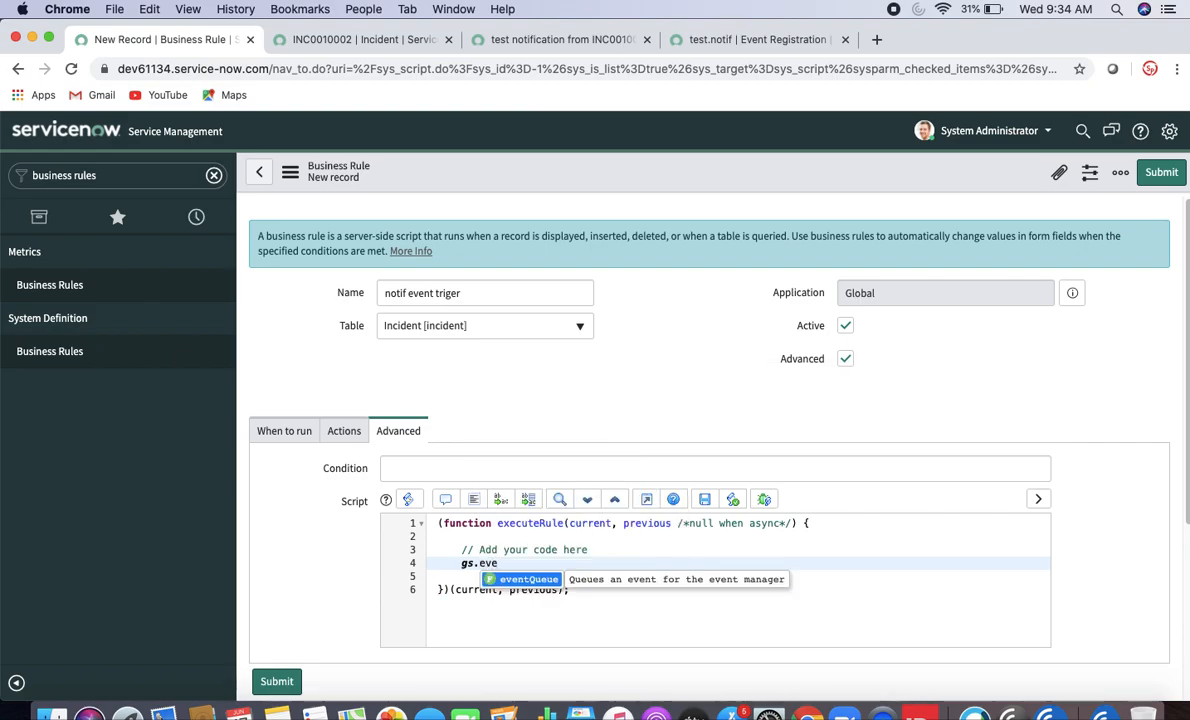
key(Return)
text(()
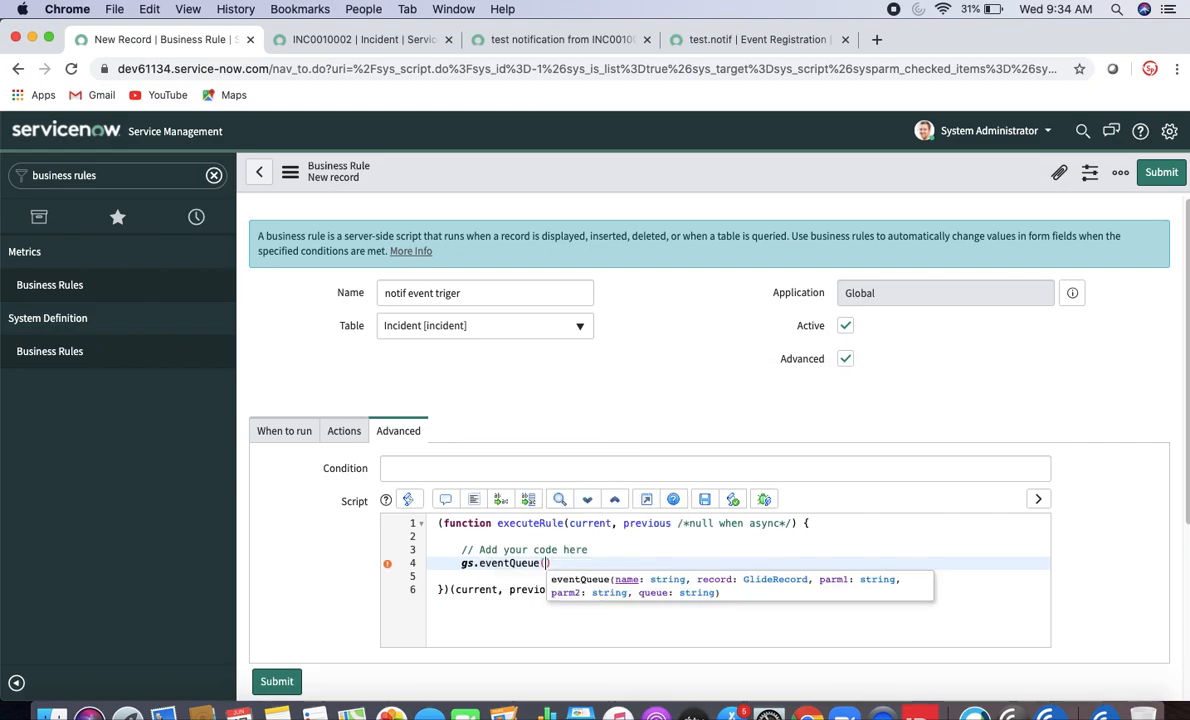
text('test.notif)
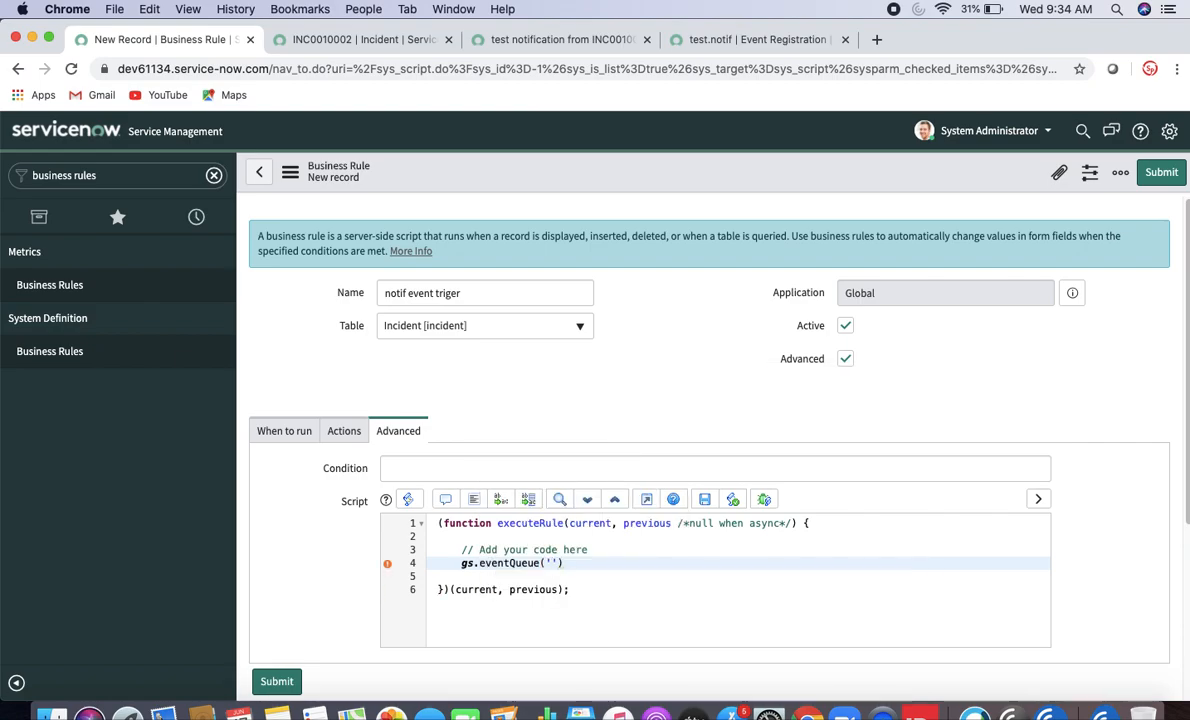
text(')
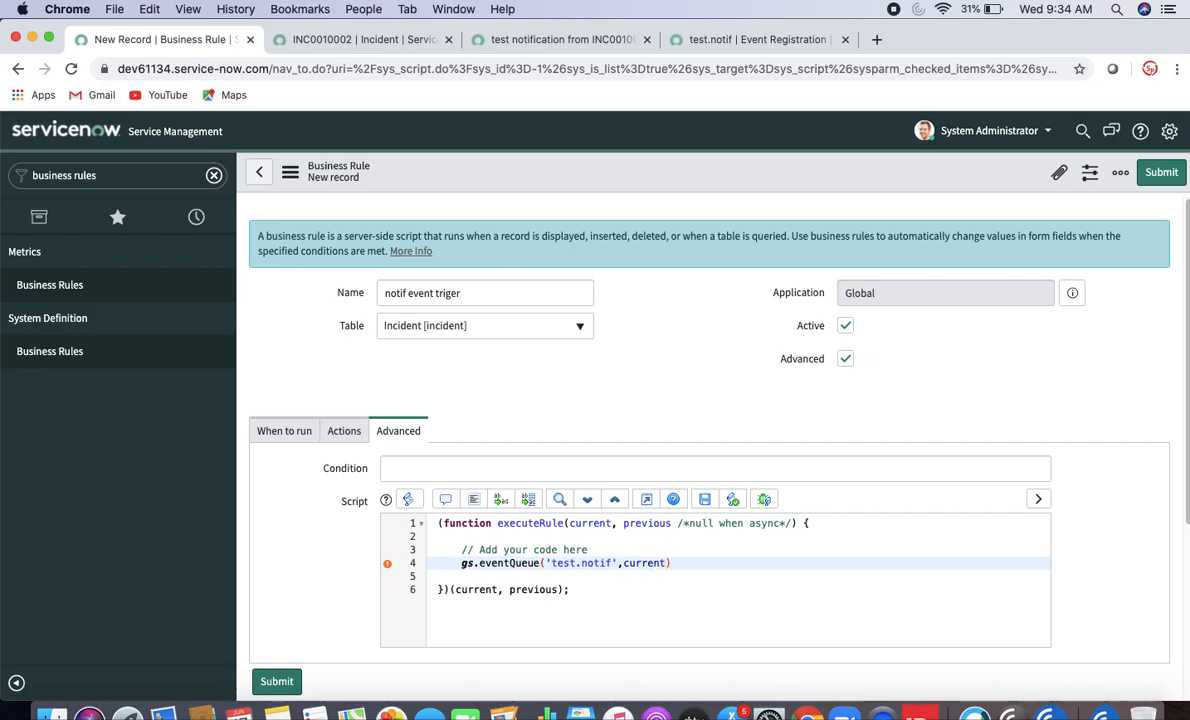
text(,current,'',')
- Save the notif event triger business rule and glance at the test.notif event registration
right_click(707, 187)
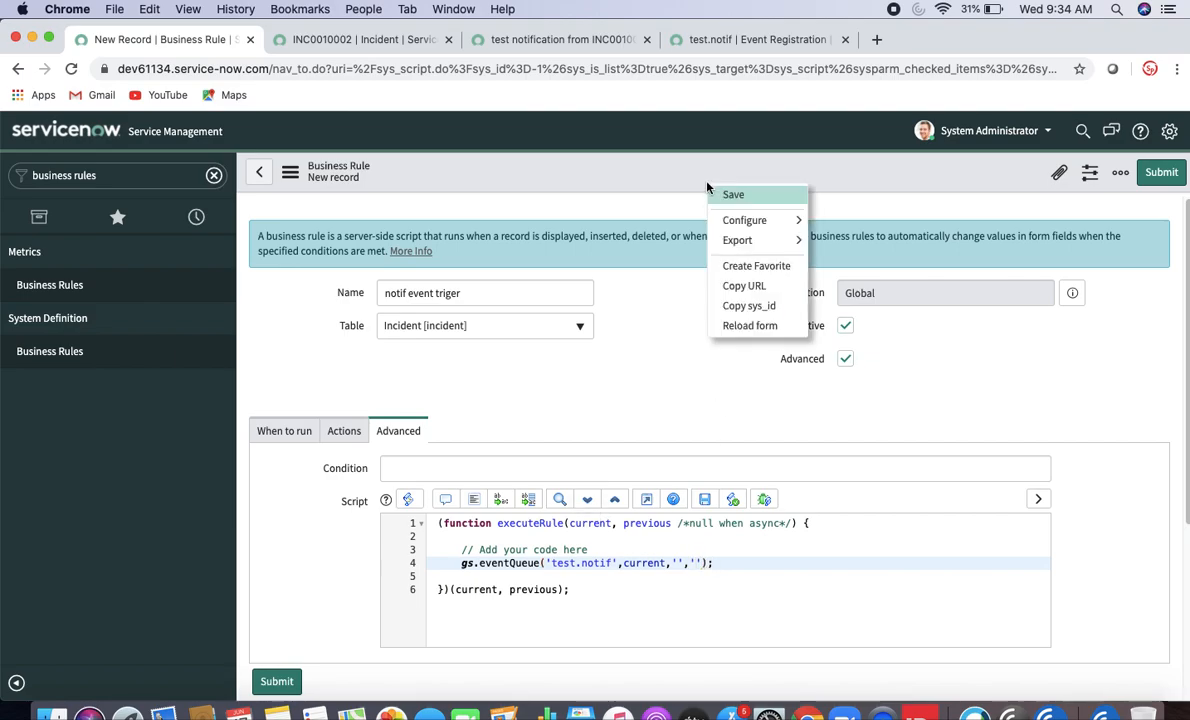
click(728, 194)
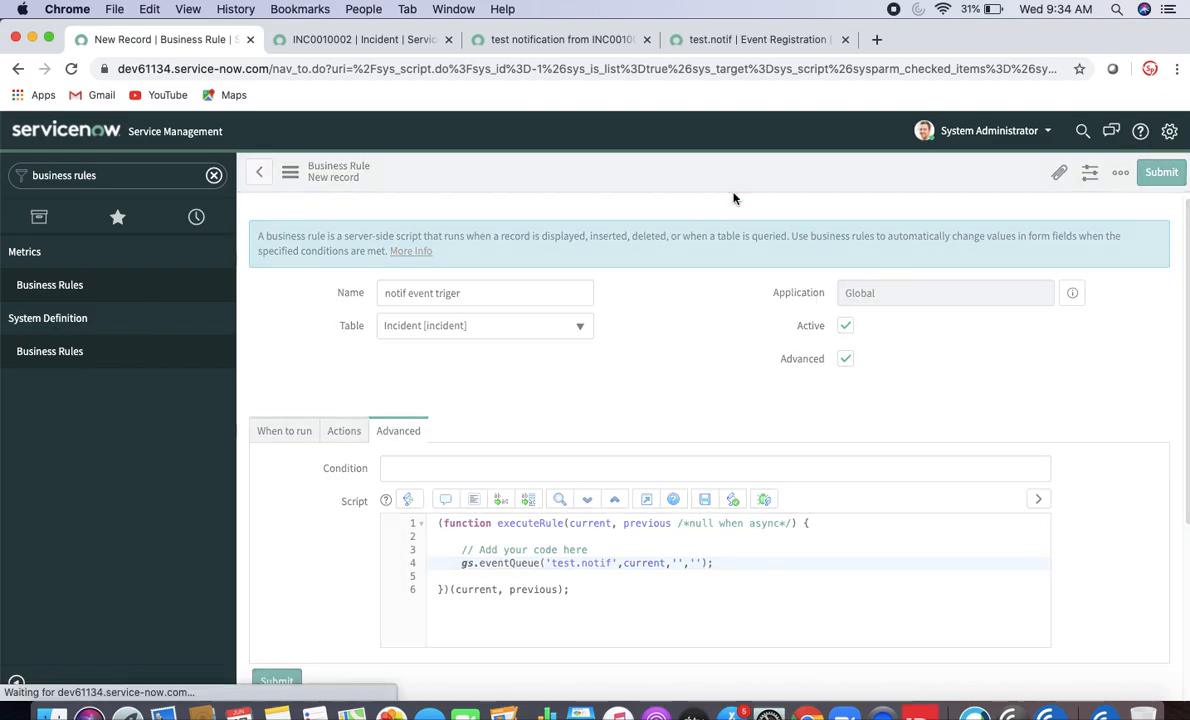
click(758, 50)
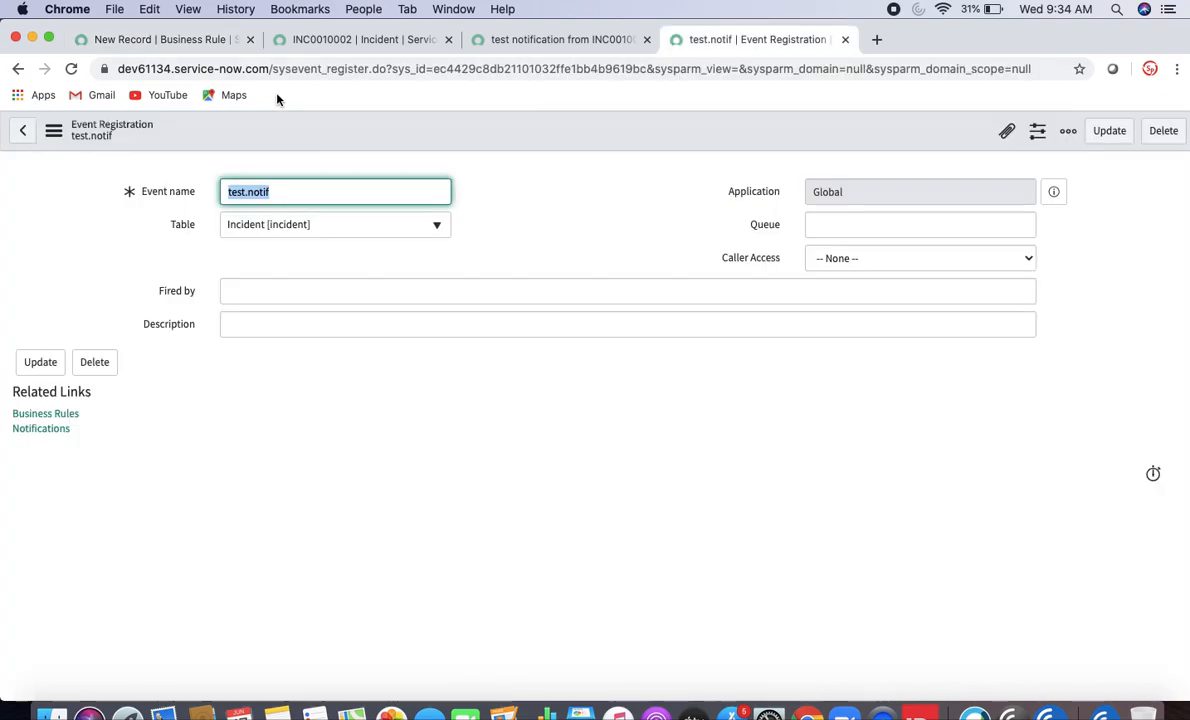
click(186, 52)
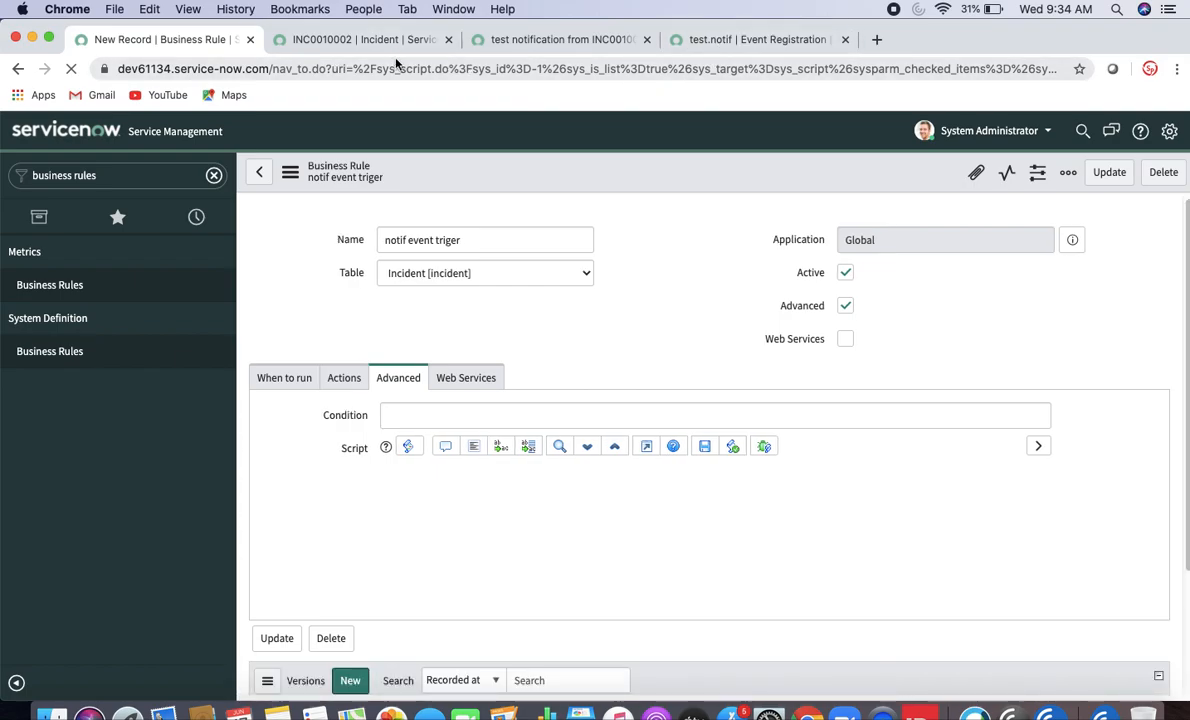
click(126, 181)
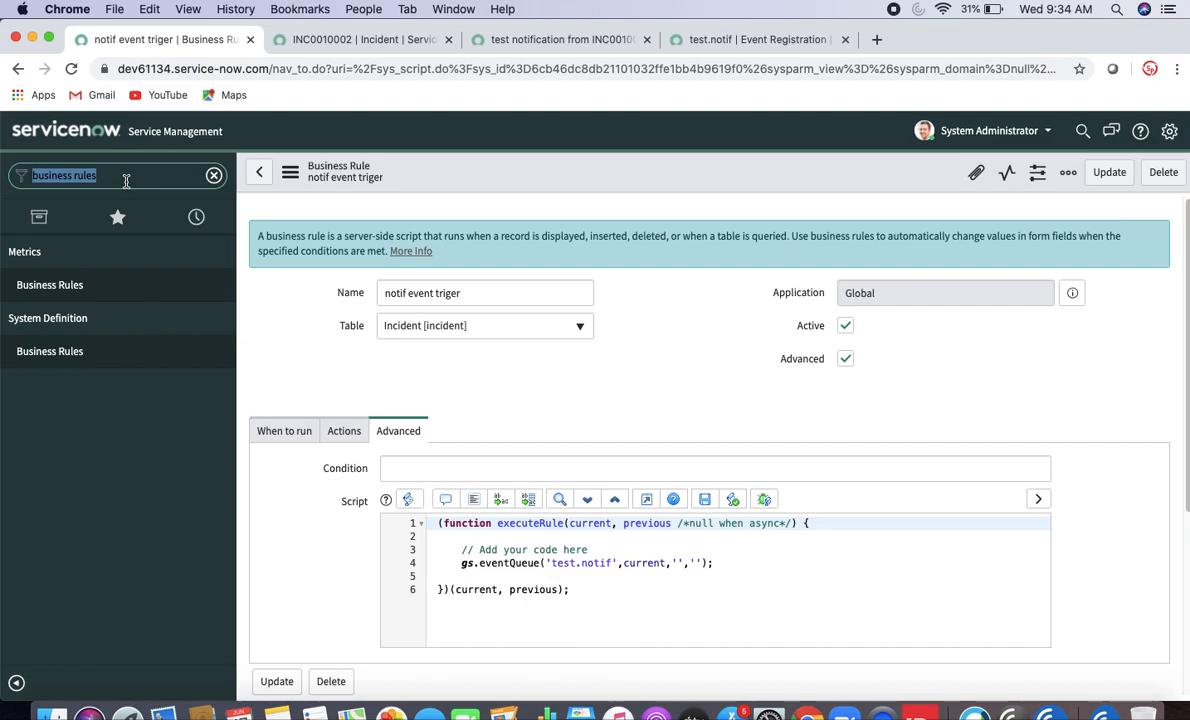
- Create incident INC0010003 with short description 'ssss' and the first listed user as caller, then save
text(incident)
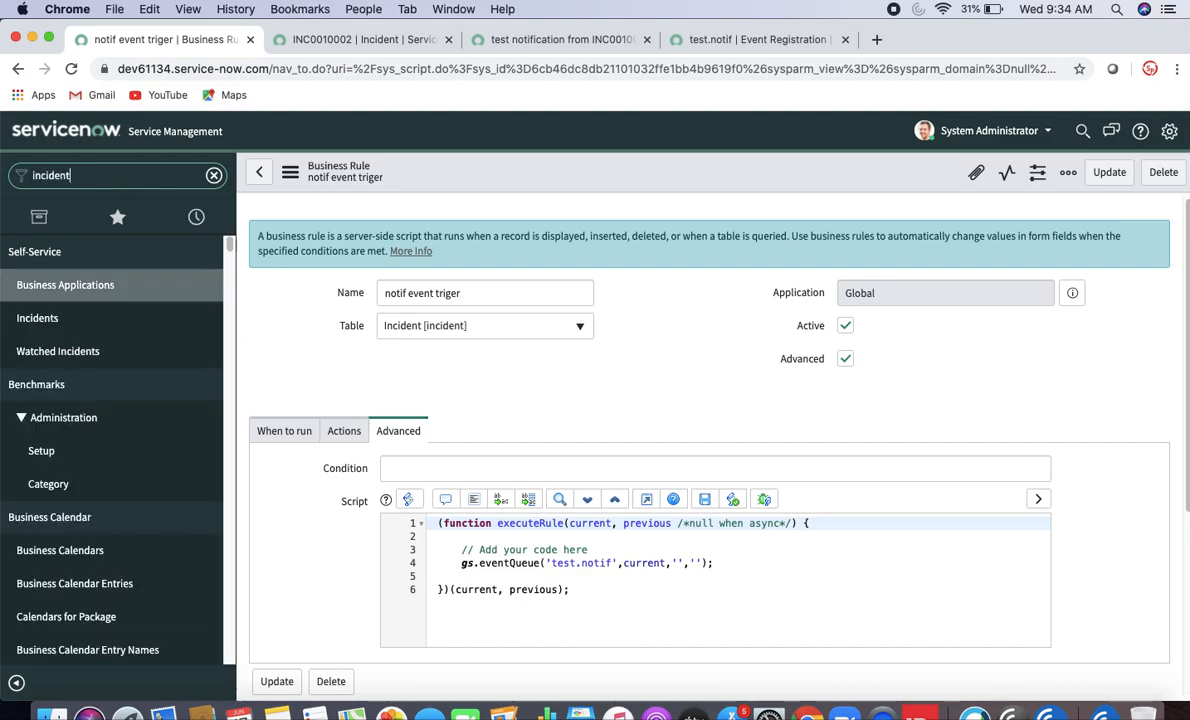
click(56, 452)
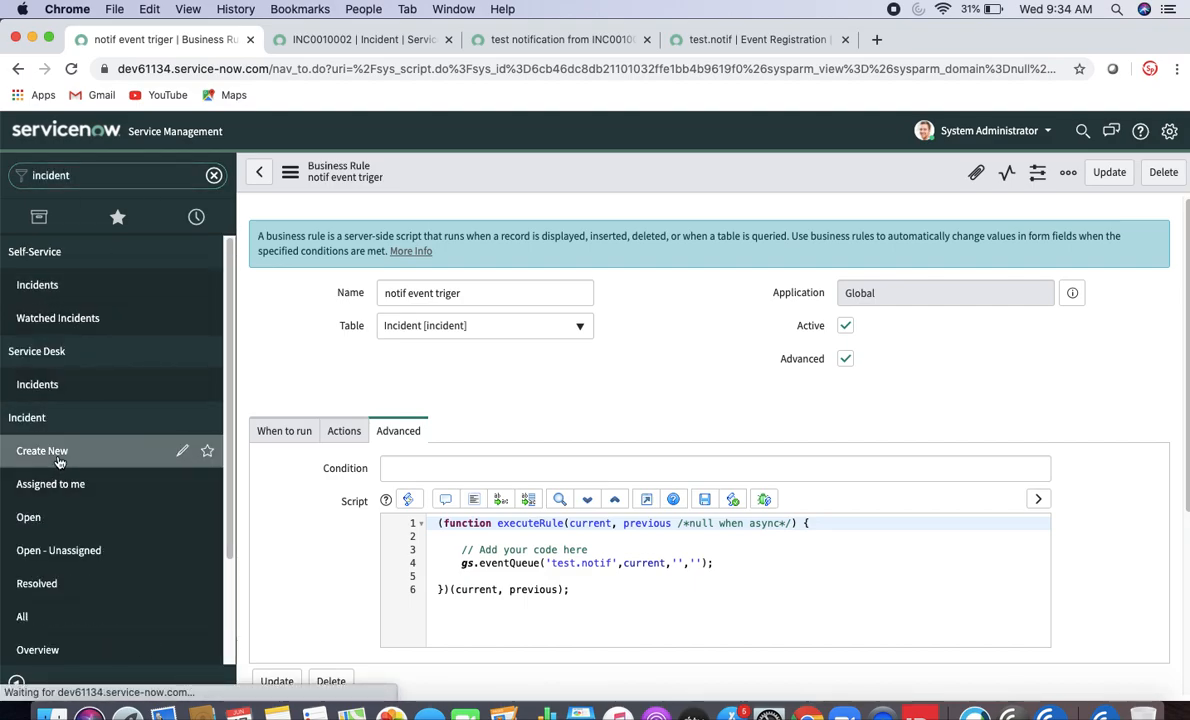
click(479, 464)
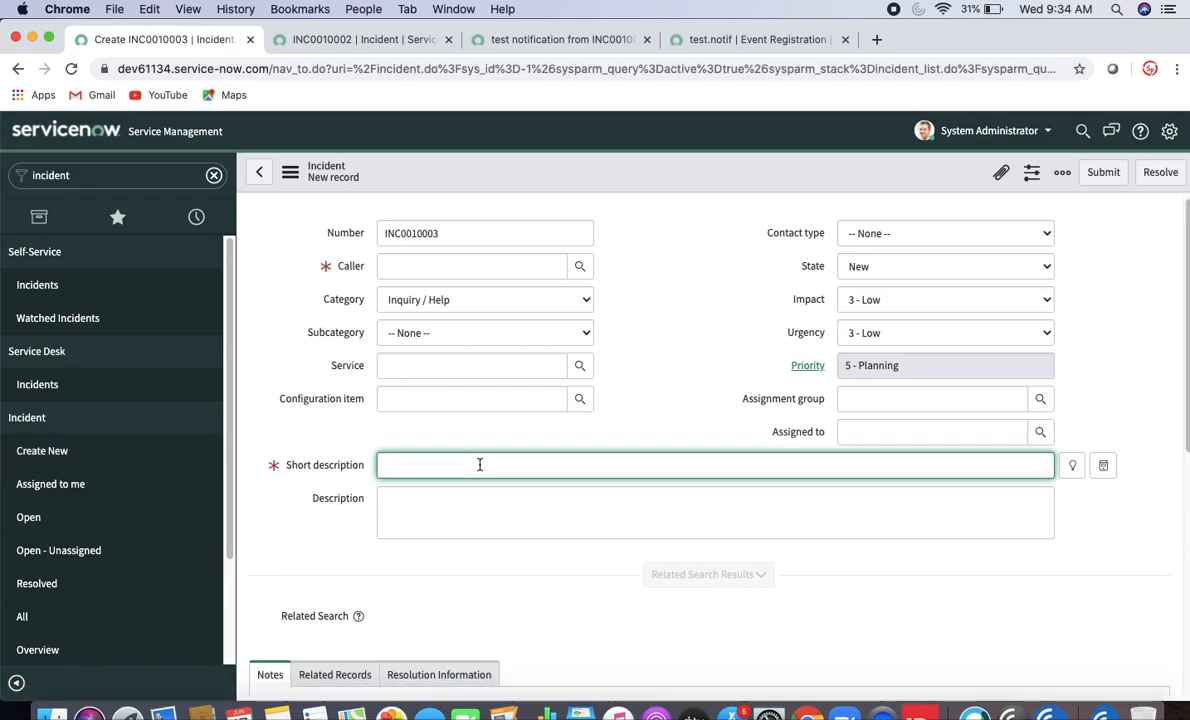
text(ss)
click(434, 268)
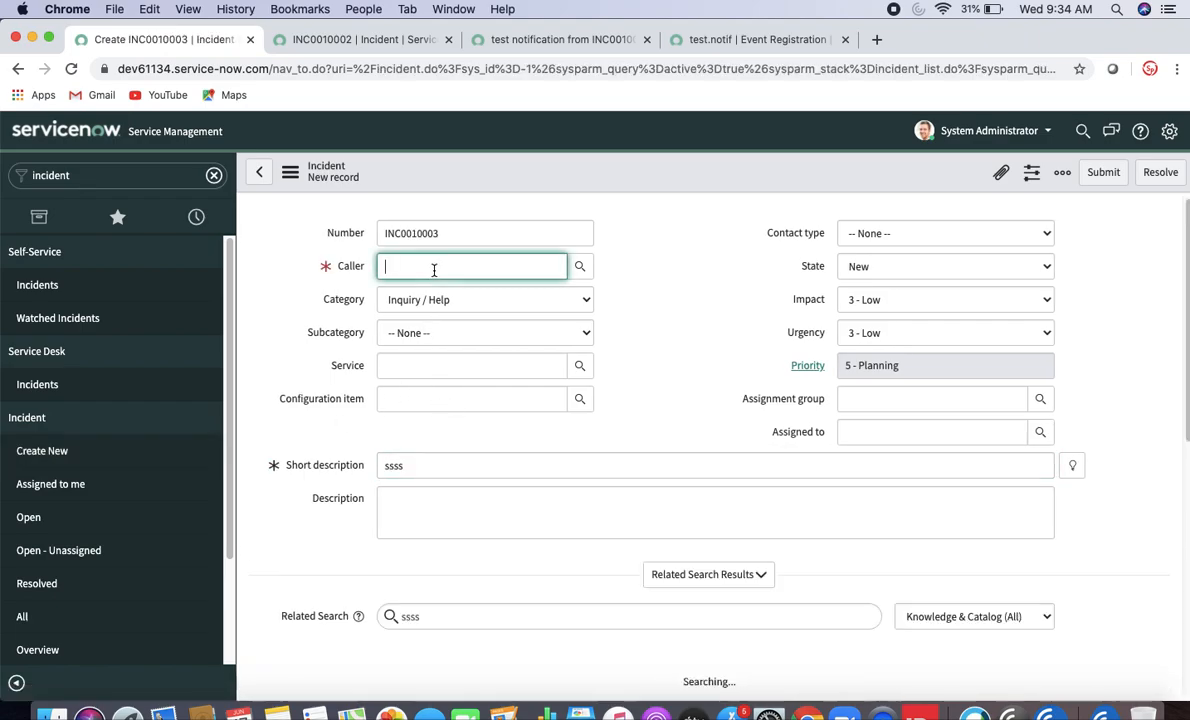
click(580, 266)
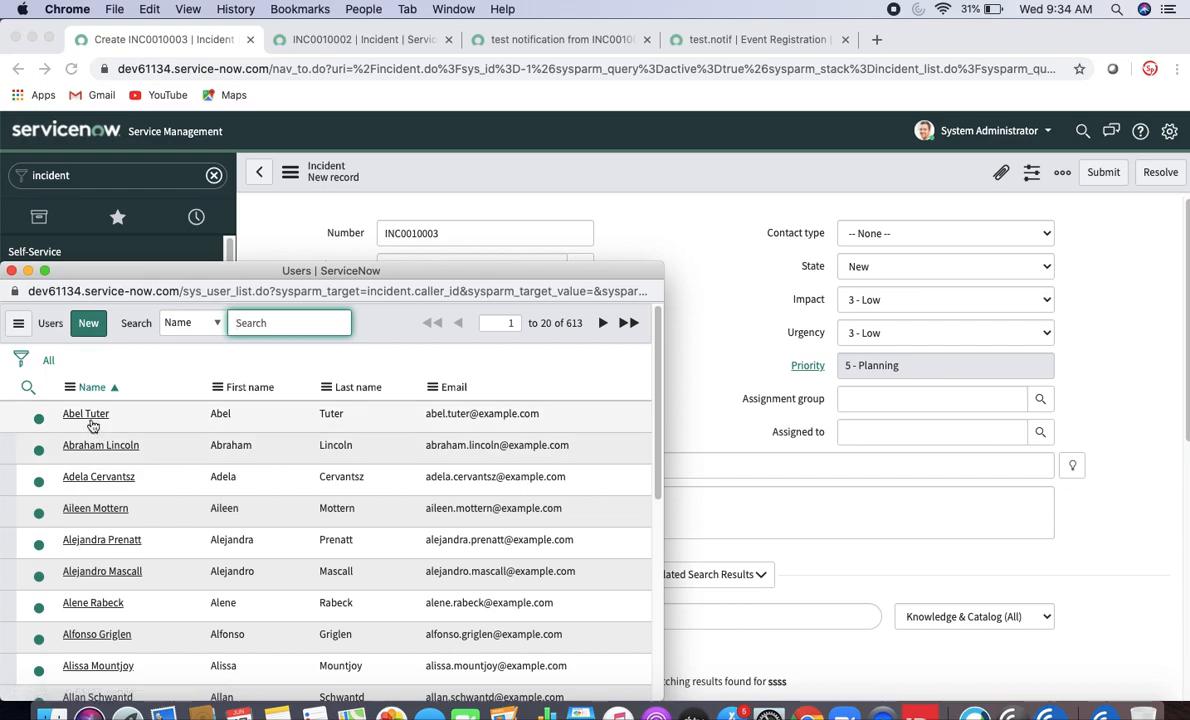
click(90, 416)
right_click(683, 180)
click(705, 185)
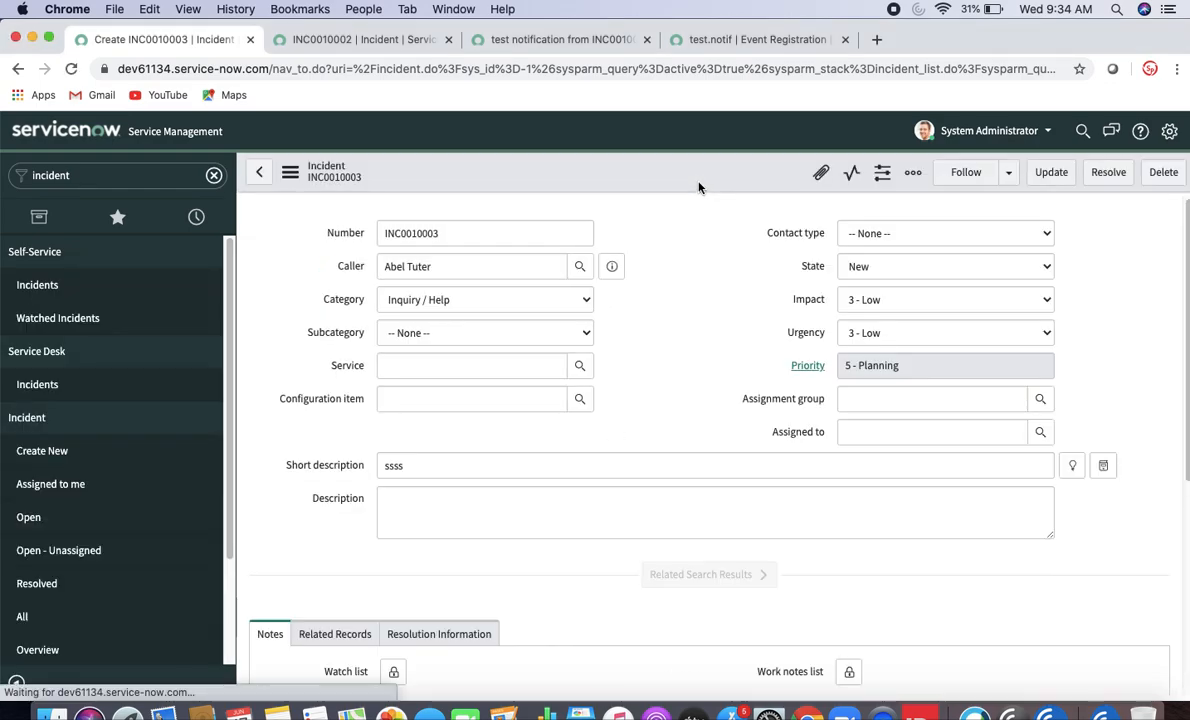
- Open the System Logs > Events list in a new tab
click(143, 175)
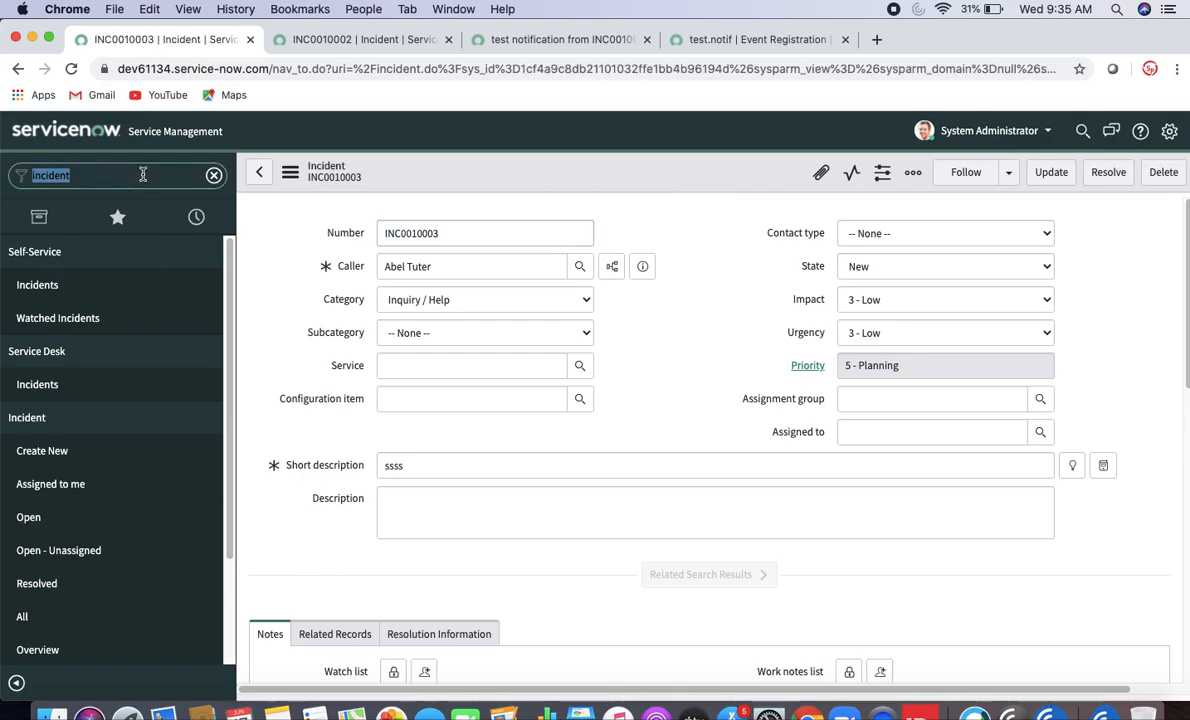
text(ev)
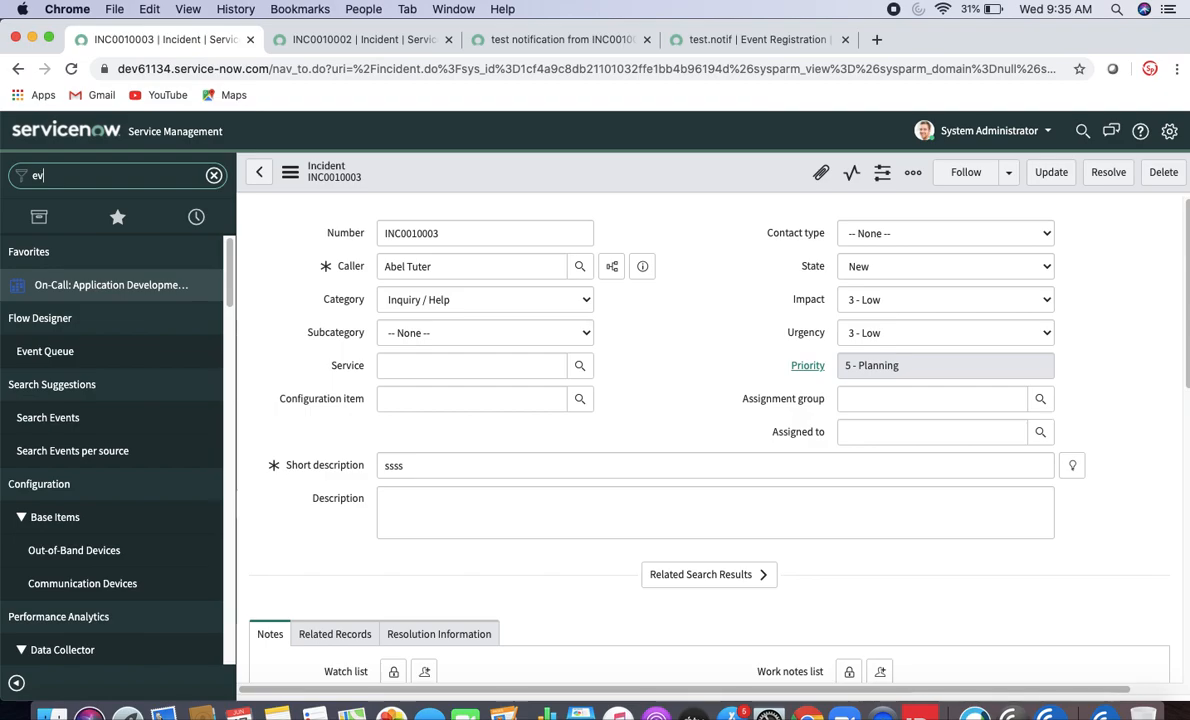
text(ent)
drag(228, 313, 218, 555)
super+click(58, 614)
click(920, 44)
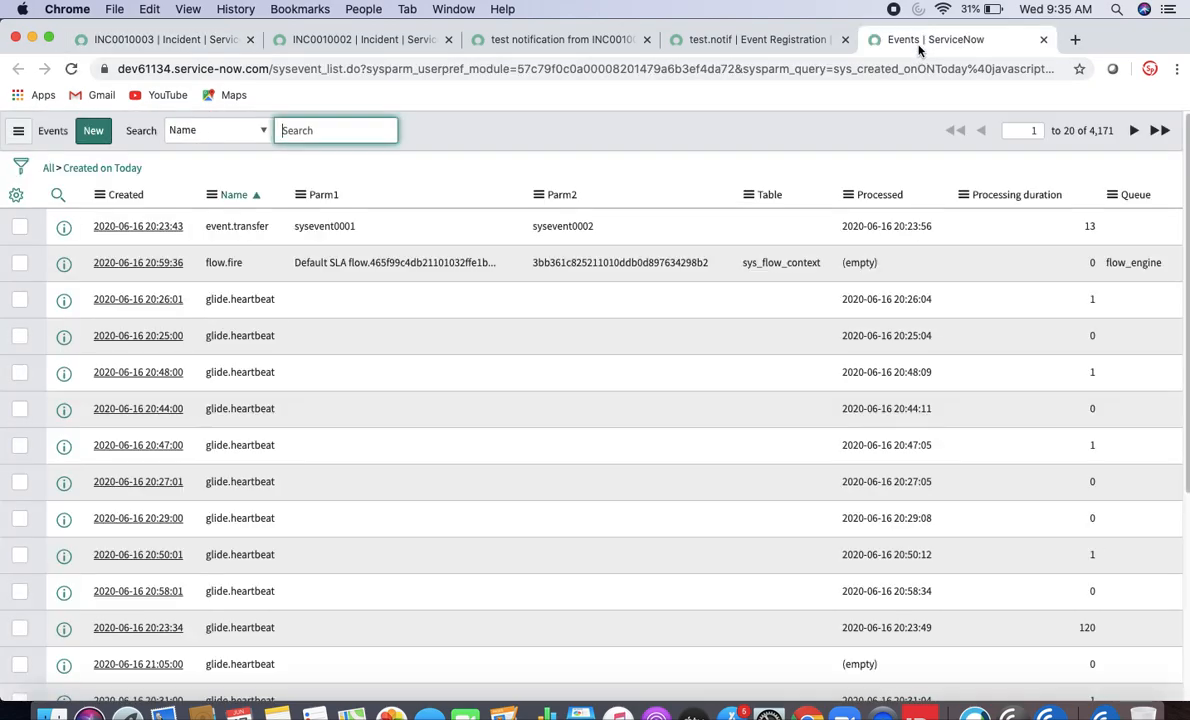
click(838, 48)
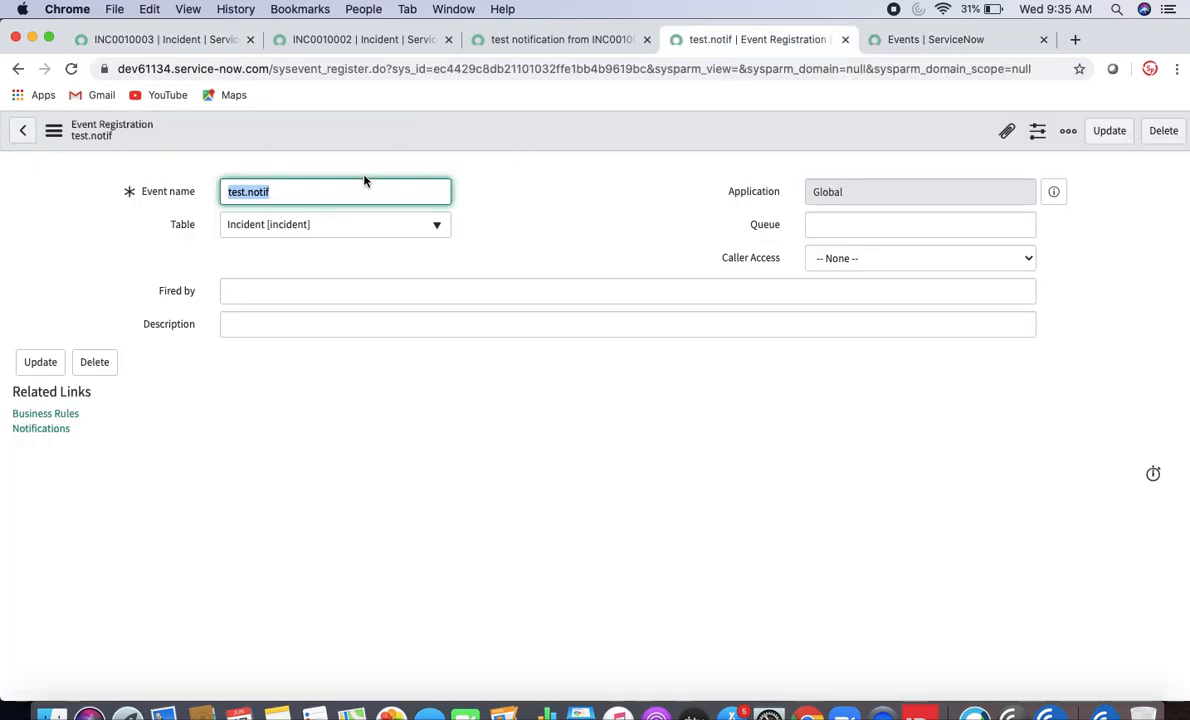
click(897, 50)
- Filter the events by Name test.notif and open today's processed incident event
click(58, 194)
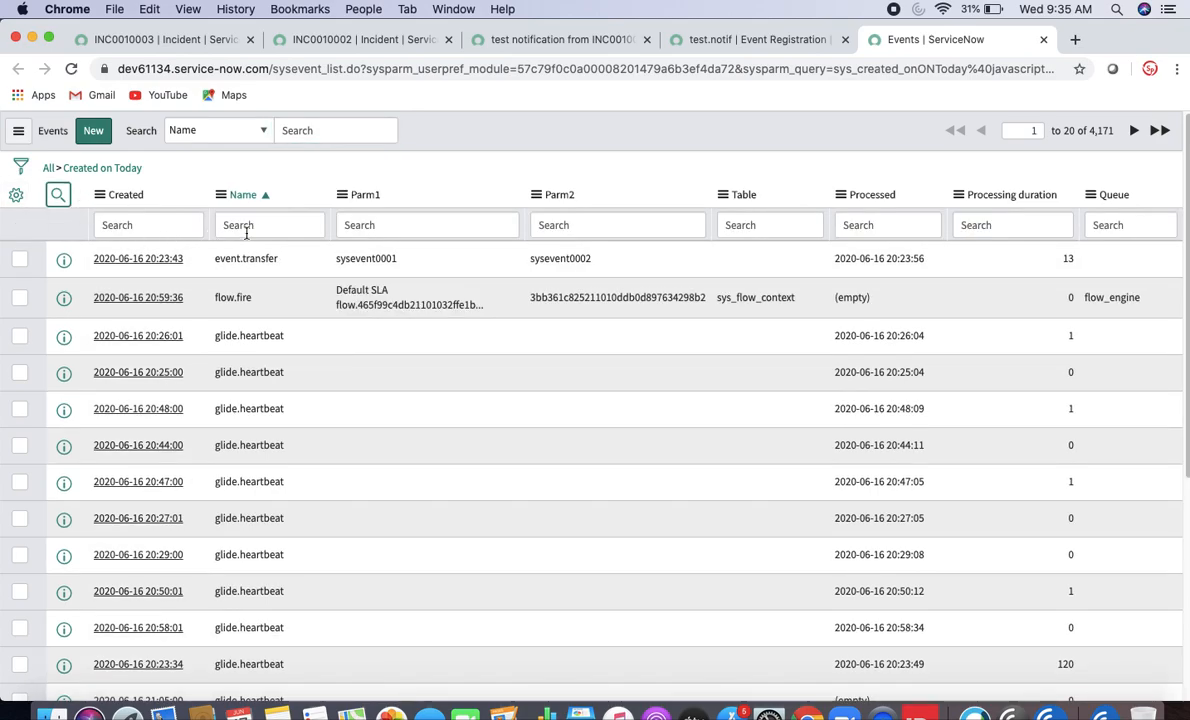
click(236, 225)
text(test.notif)
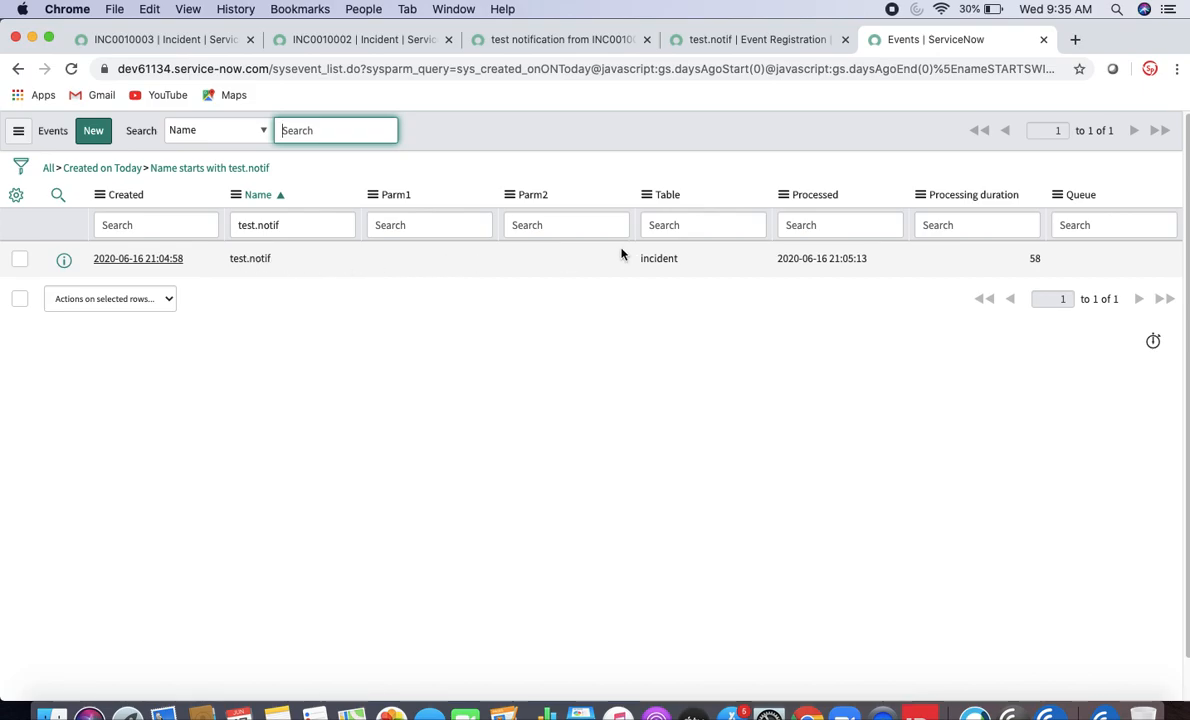
click(160, 259)
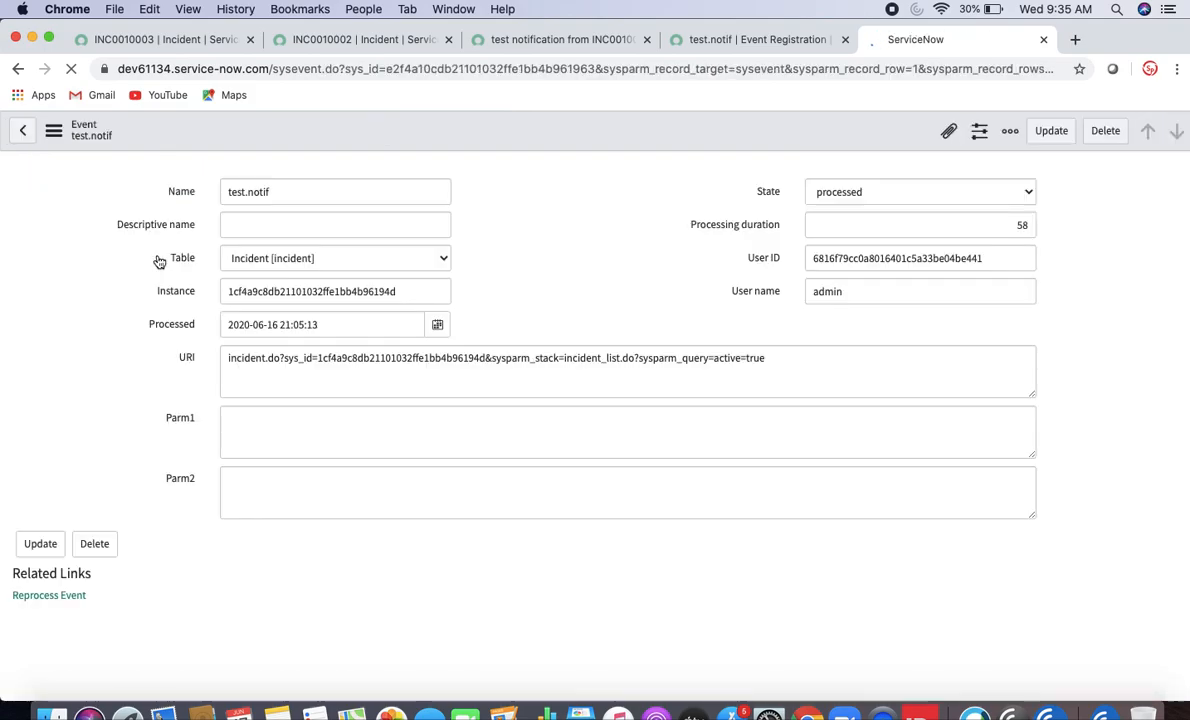
- Open the System Logs > Emails list in a new tab
click(507, 40)
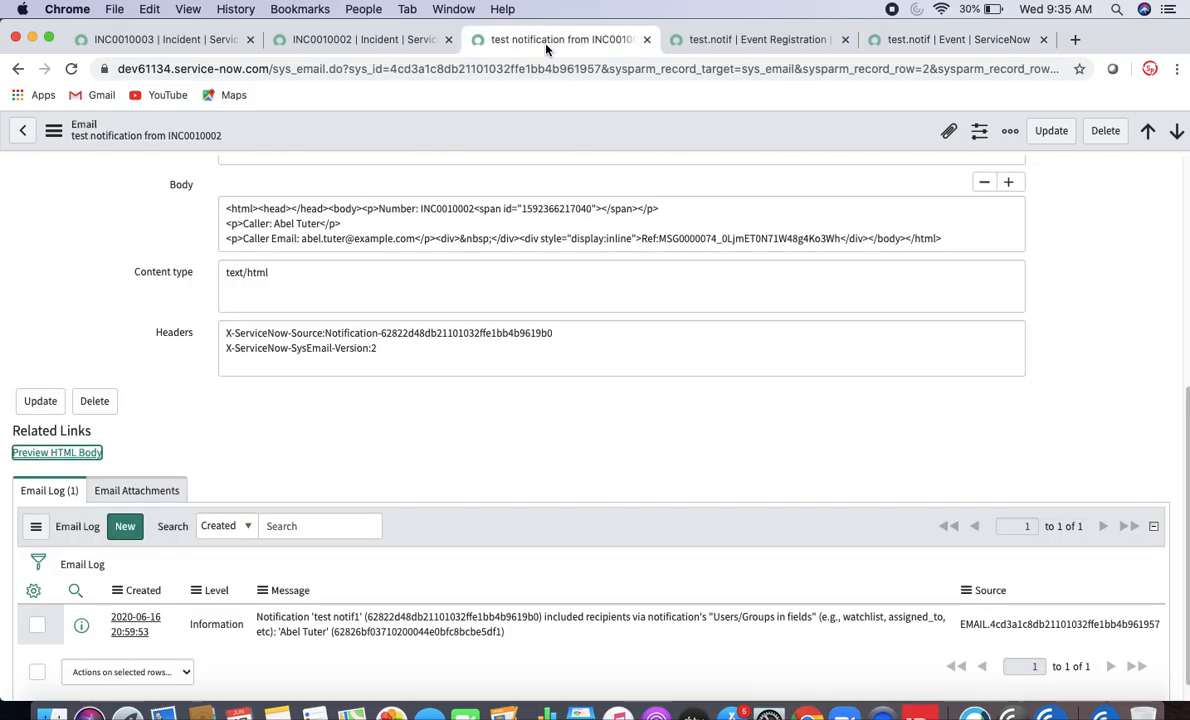
click(380, 40)
click(215, 40)
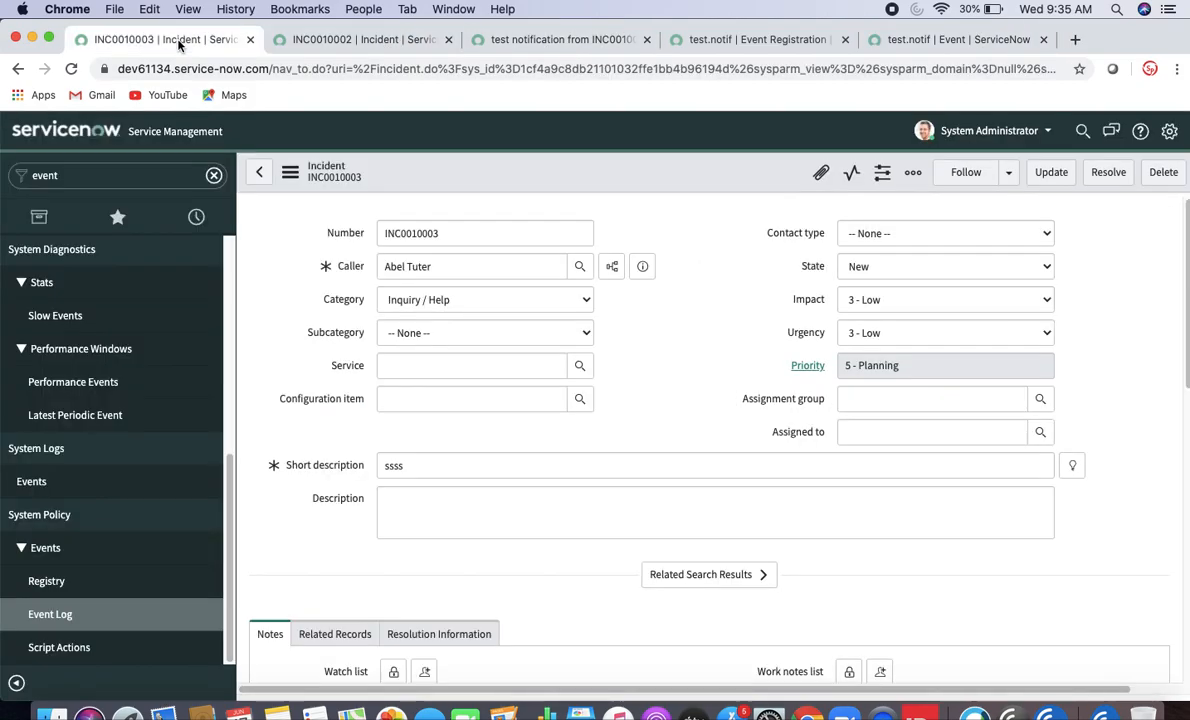
click(95, 178)
text(emails)
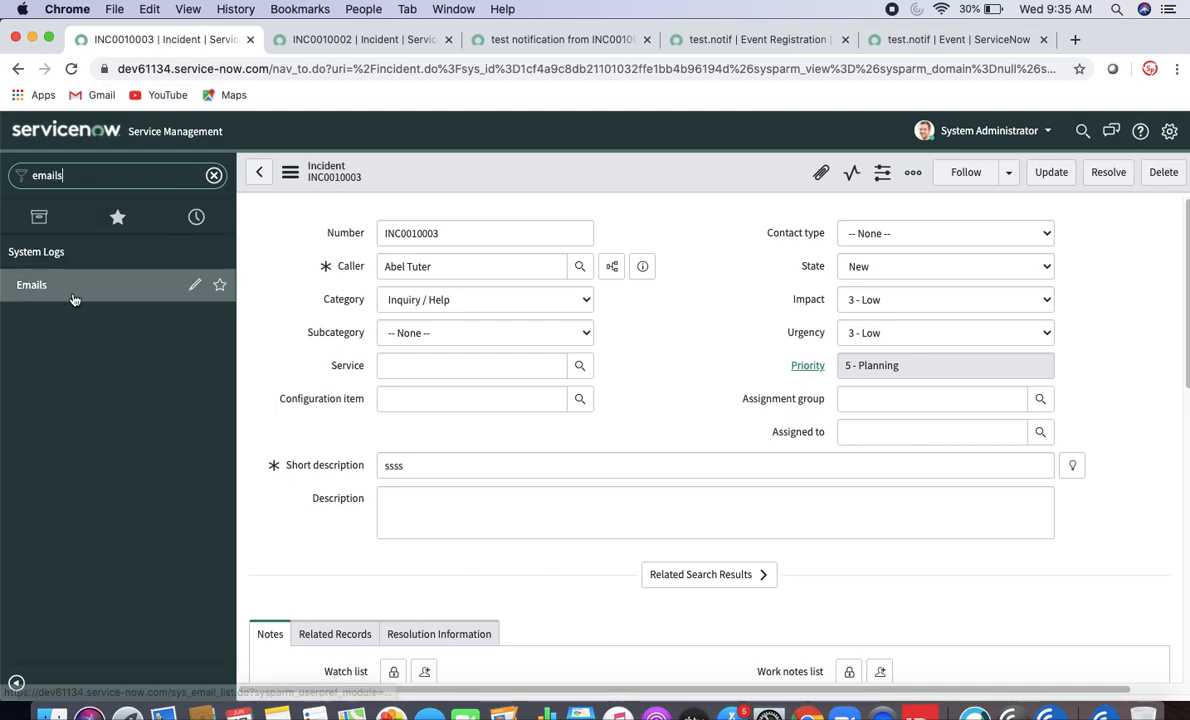
super+click(31, 285)
click(970, 46)
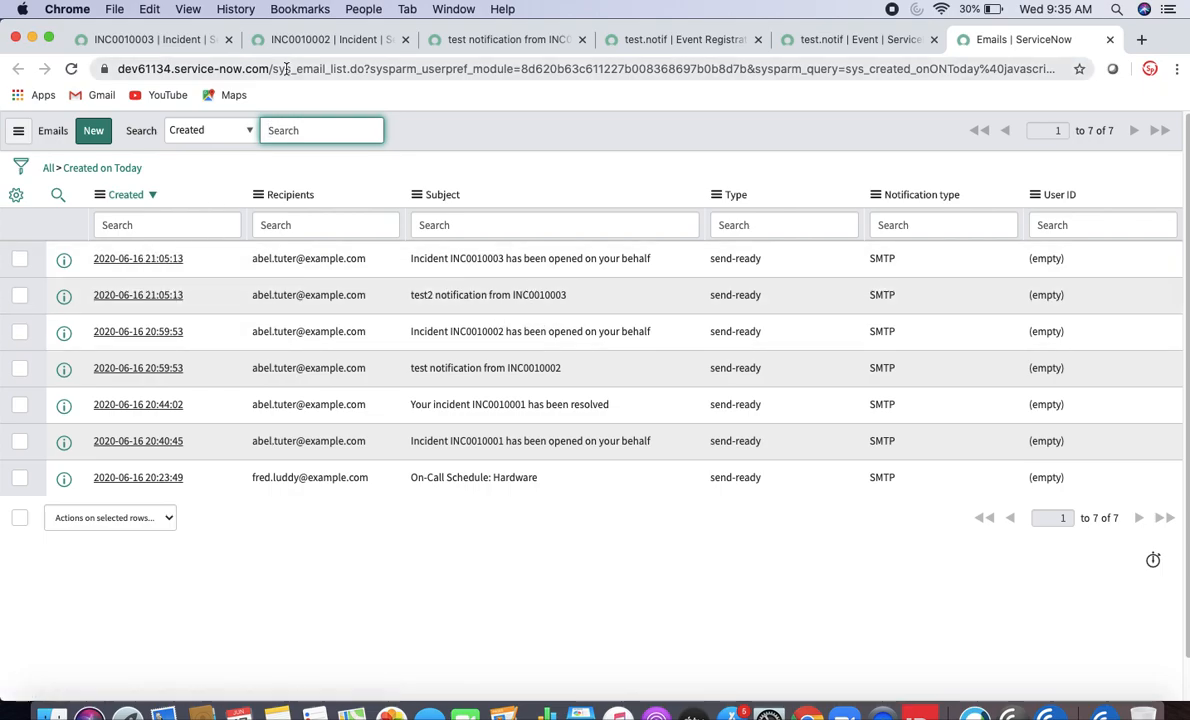
- Cross-check the incident, event registration, earlier email and test.notif event tabs before returning to the emails
click(172, 41)
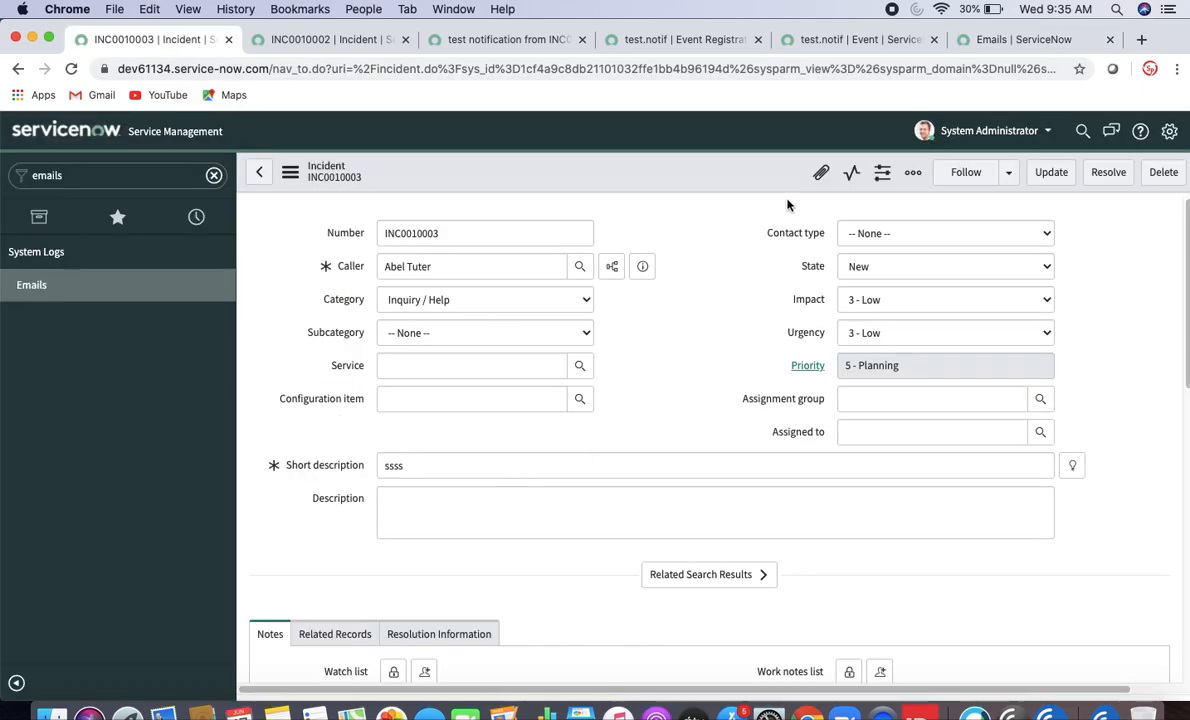
click(697, 44)
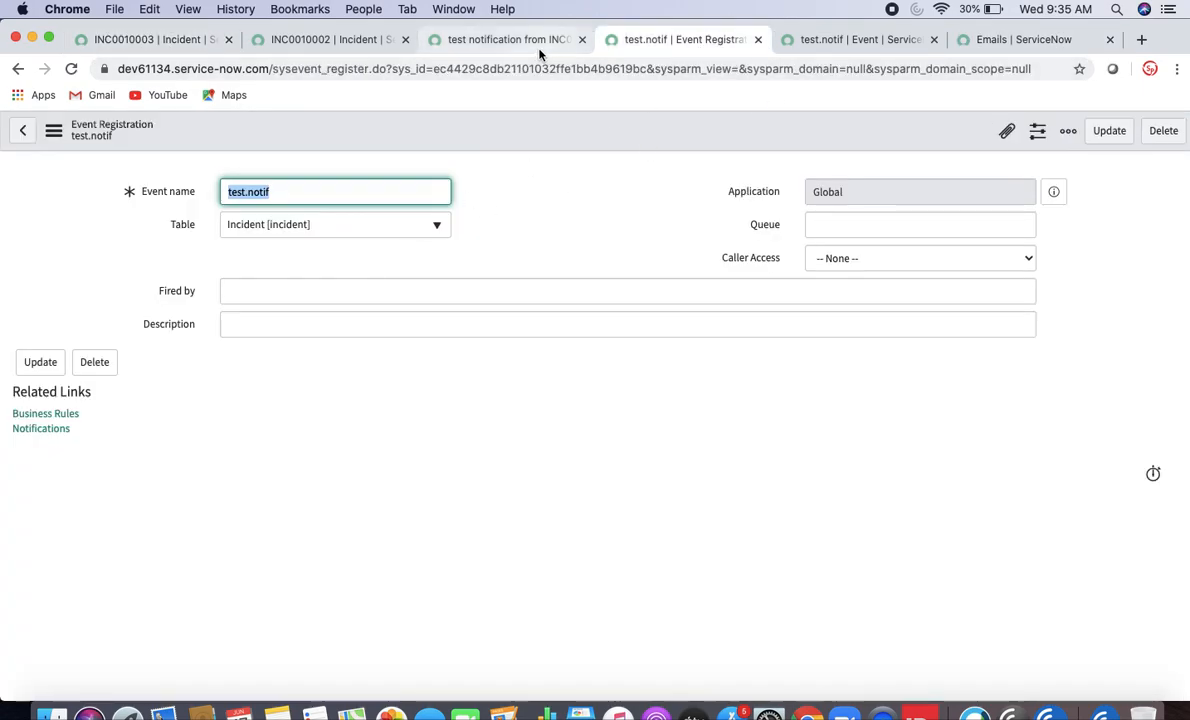
click(501, 41)
click(328, 39)
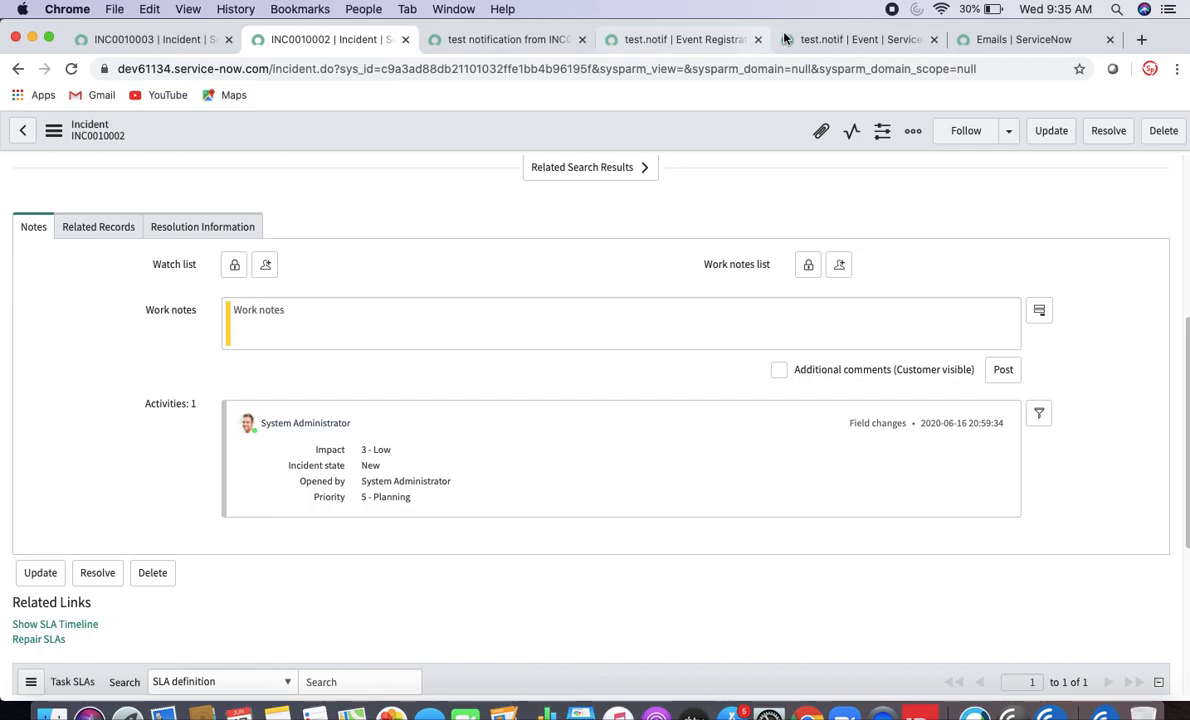
click(852, 39)
click(1045, 39)
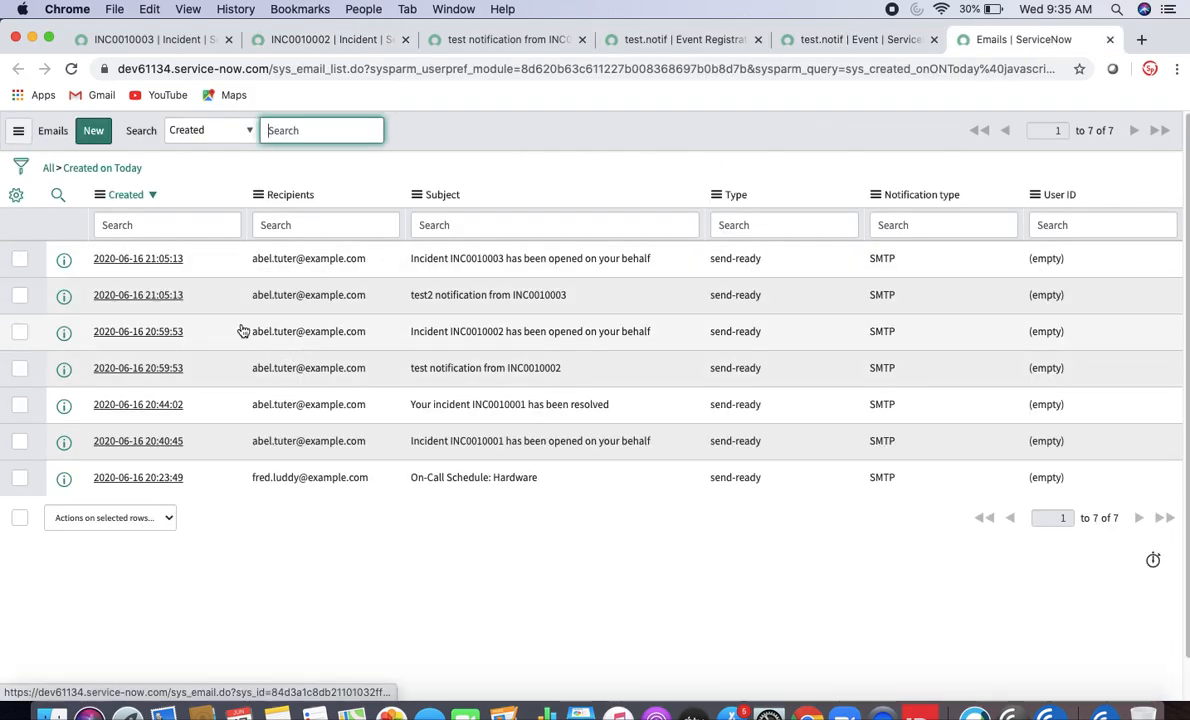
- Open the 'test2 notification from INC0010003' email and preview its rendered HTML body
click(131, 299)
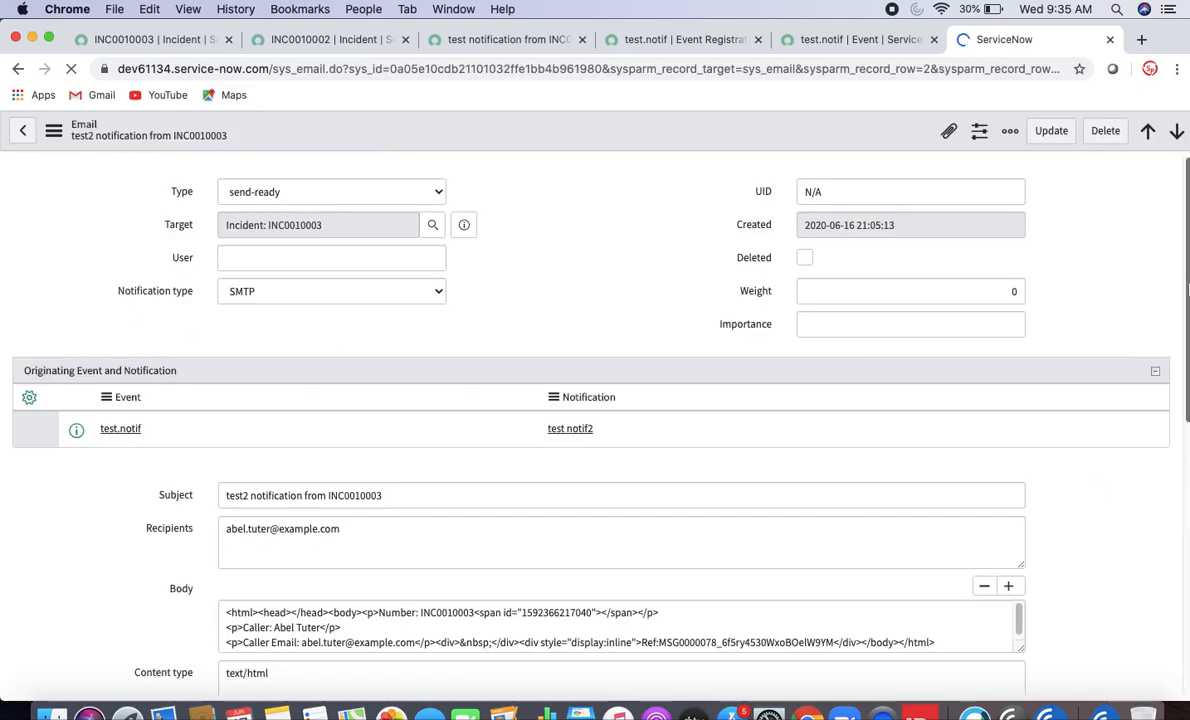
scroll(527, 516, down, 5)
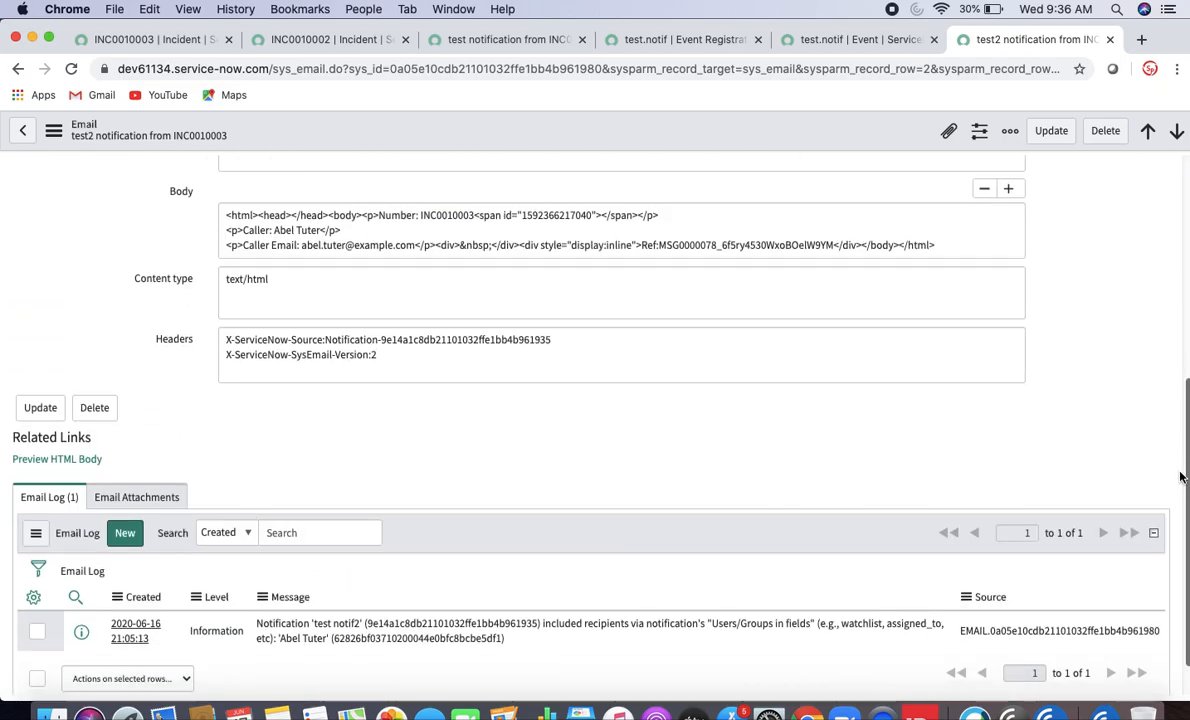
click(95, 460)
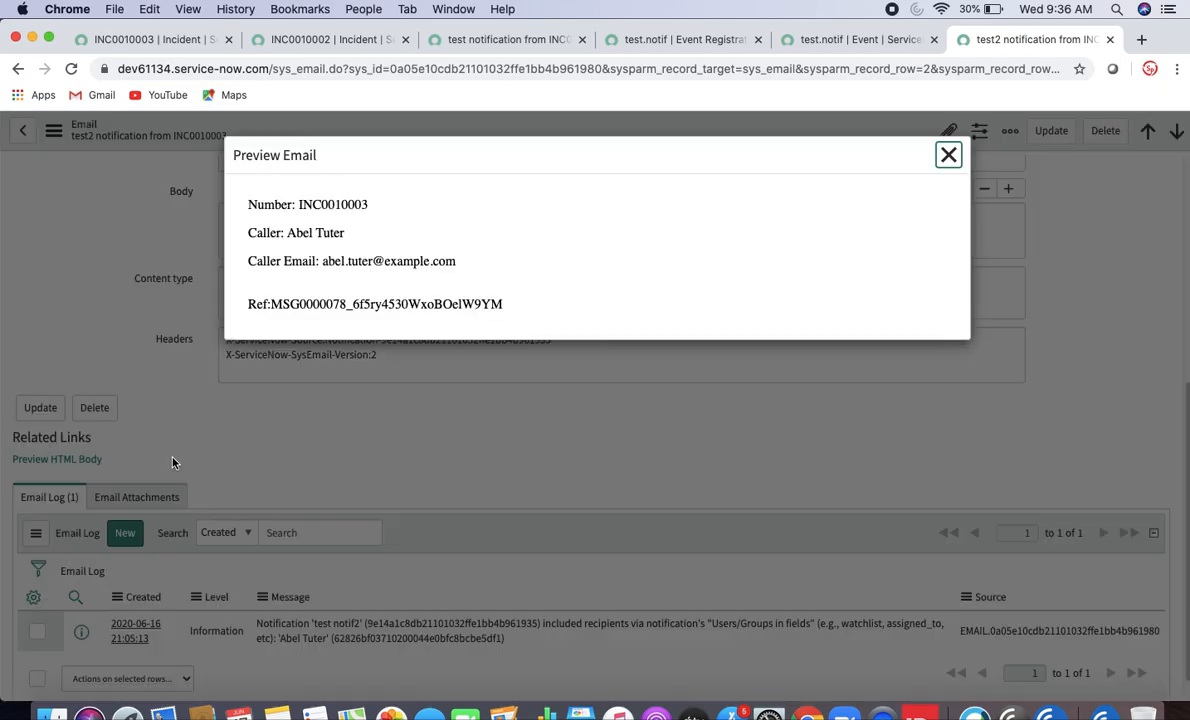
click(948, 156)
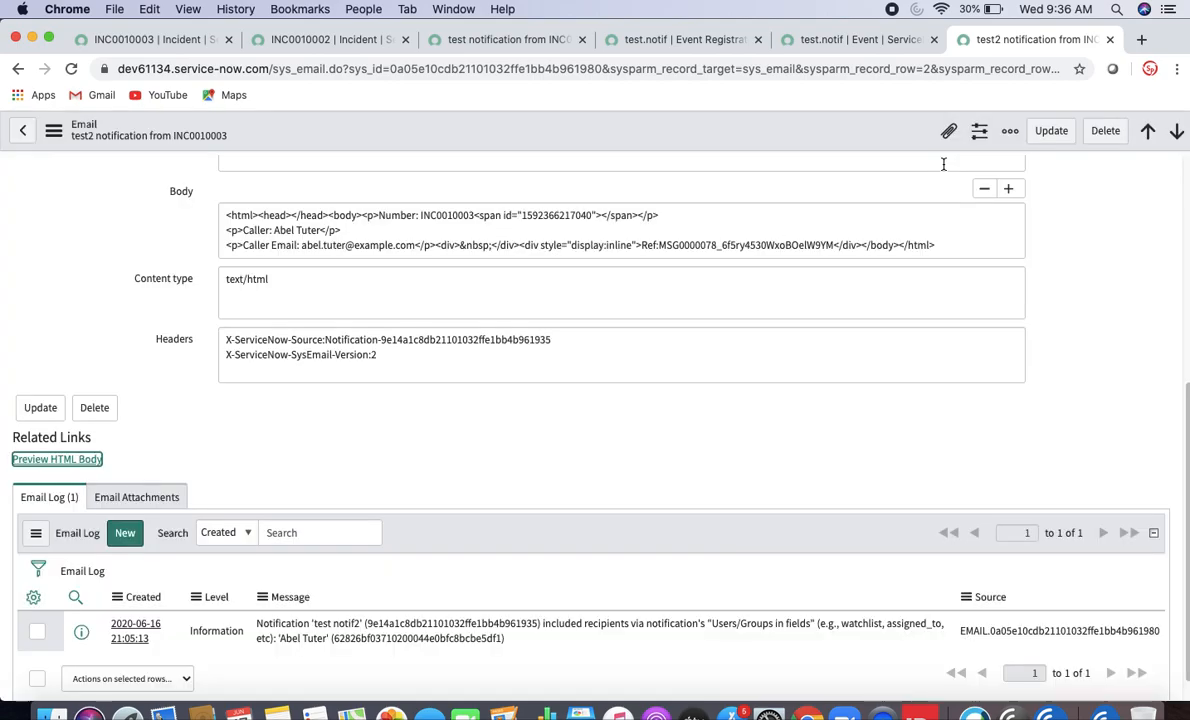